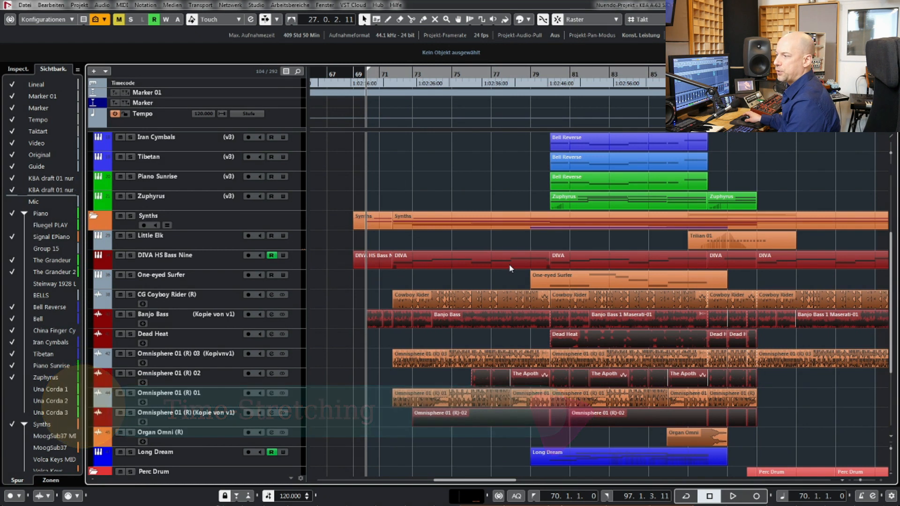
Play the arrangement from bar 70 to about bar 91 while looking through its piano, bell, synth, percussion and string tracks.
left_click(193, 320)
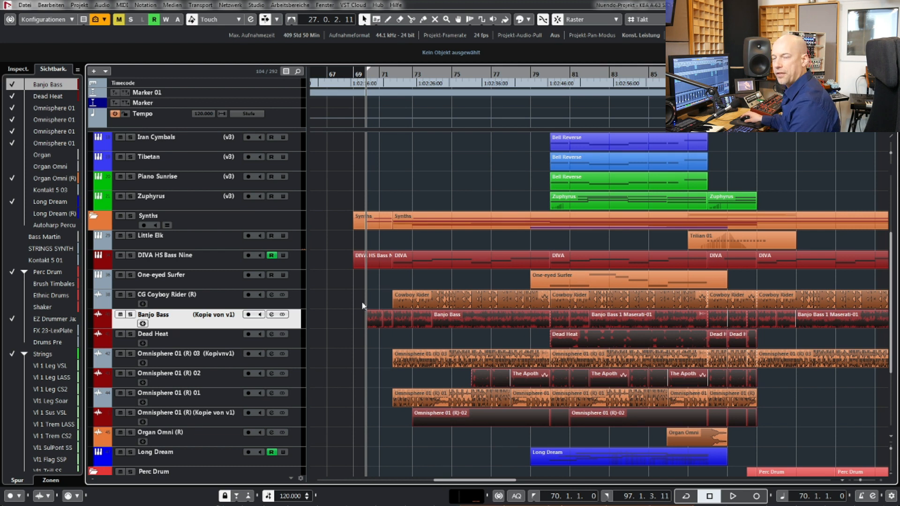
scroll(361, 305, "down", 3)
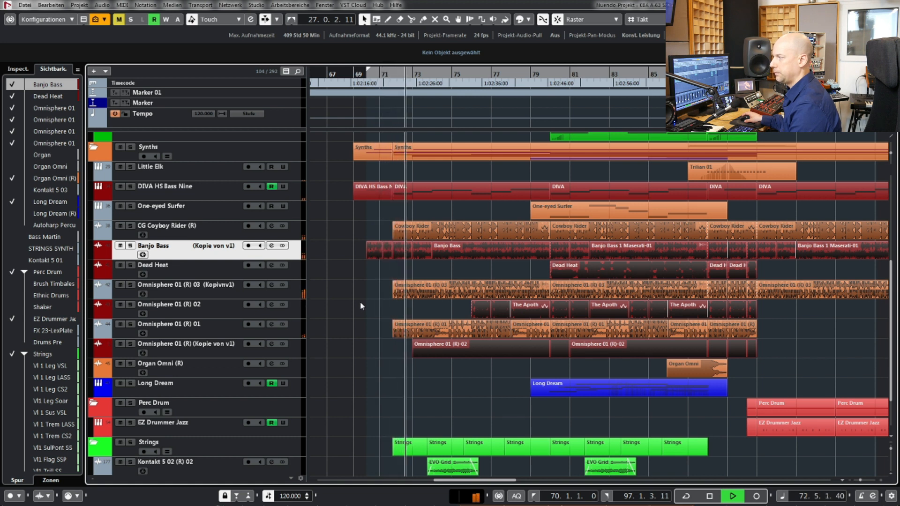
scroll(360, 307, "down", 3)
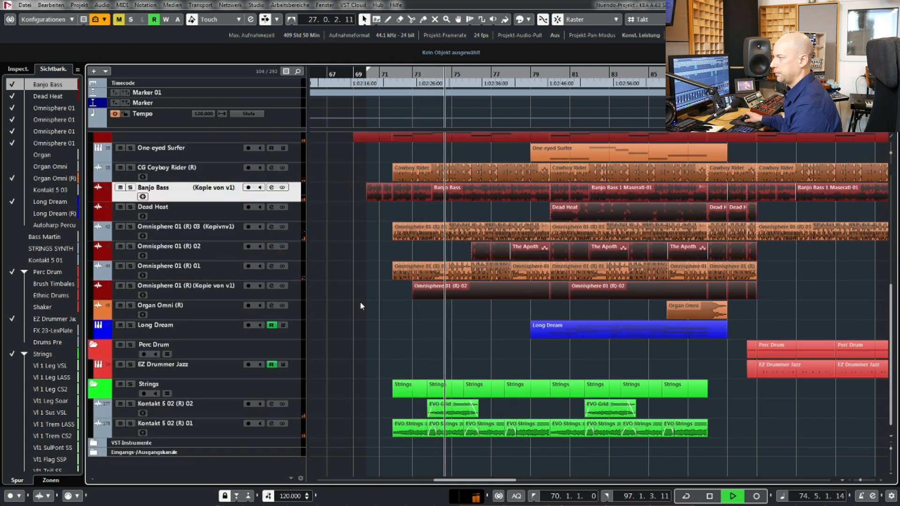
scroll(360, 306, "up", 10)
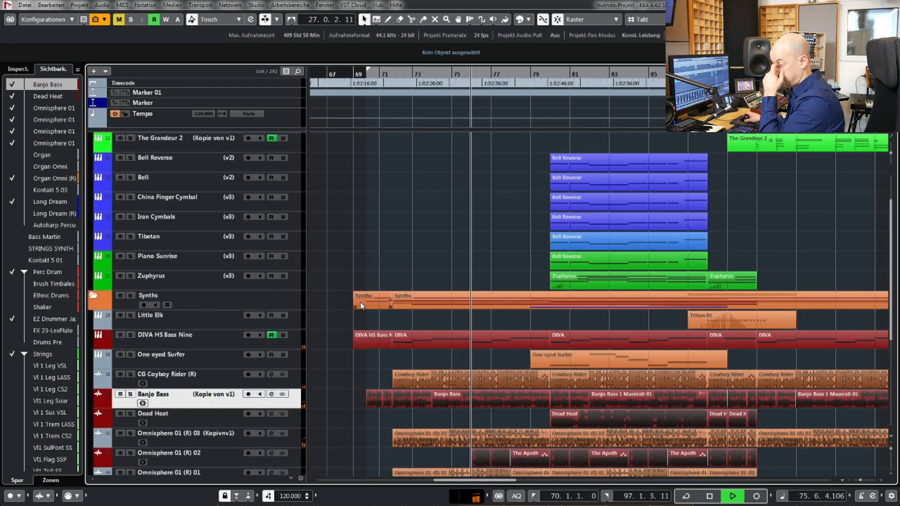
scroll(372, 290, "up", 3)
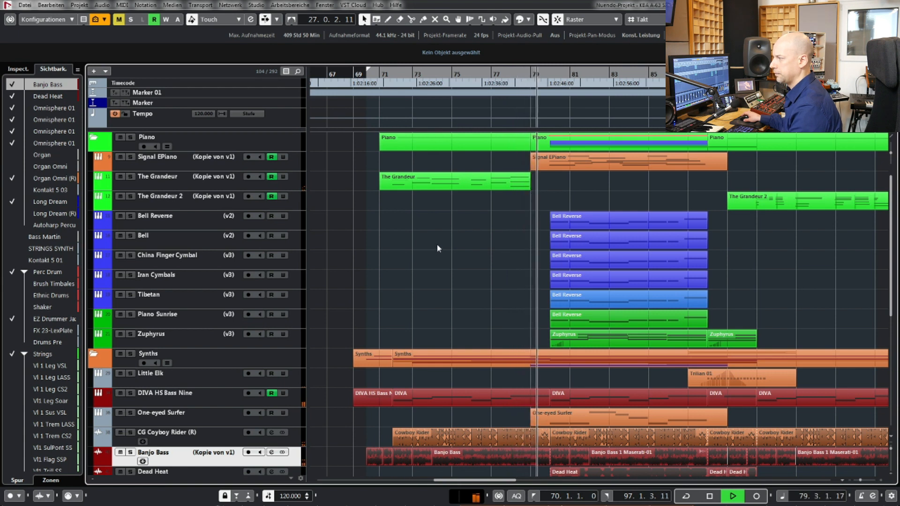
scroll(438, 245, "down", 5)
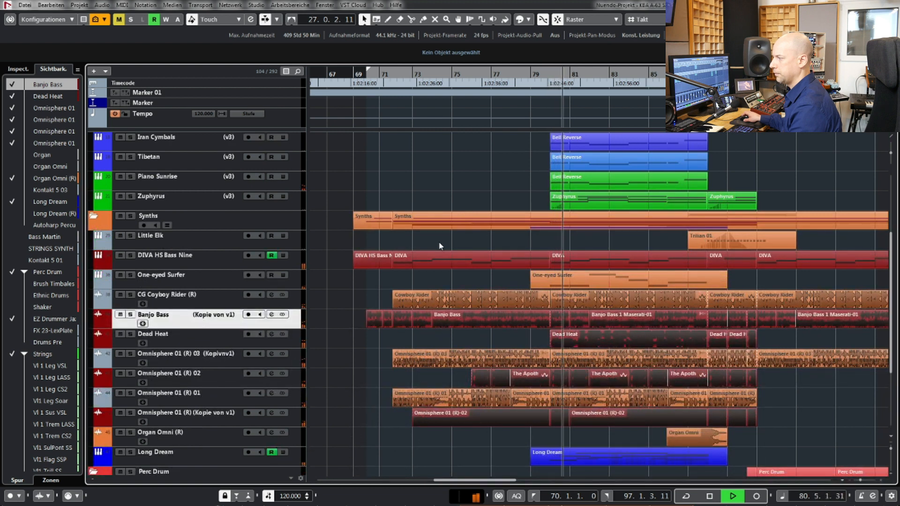
scroll(439, 246, "down", 5)
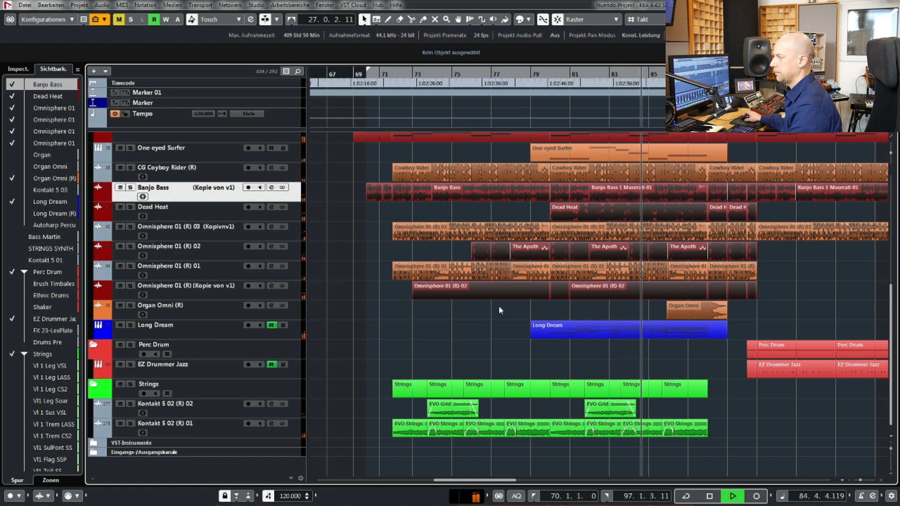
scroll(500, 307, "up", 3)
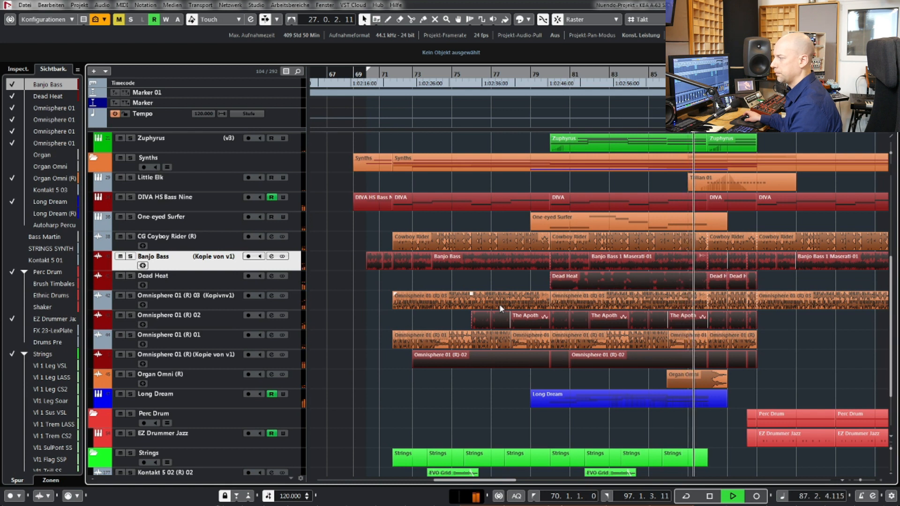
scroll(499, 303, "up", 3)
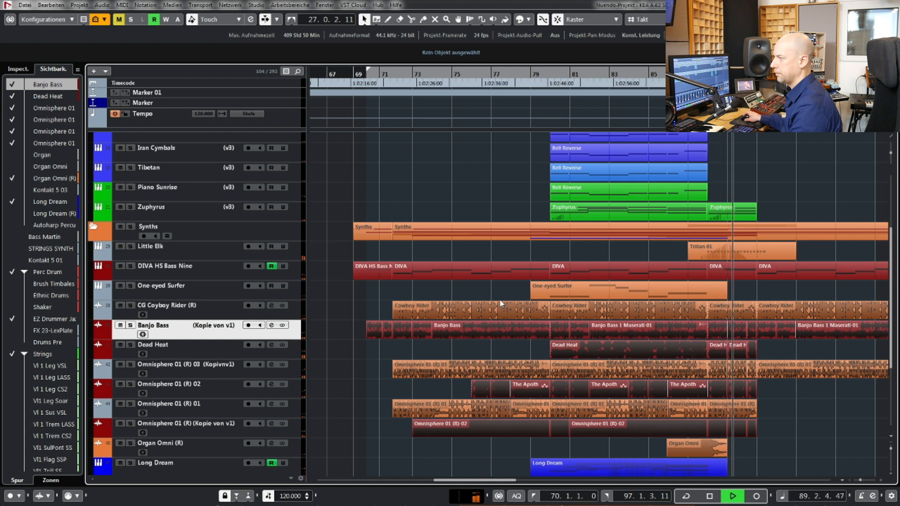
scroll(500, 303, "down", 3)
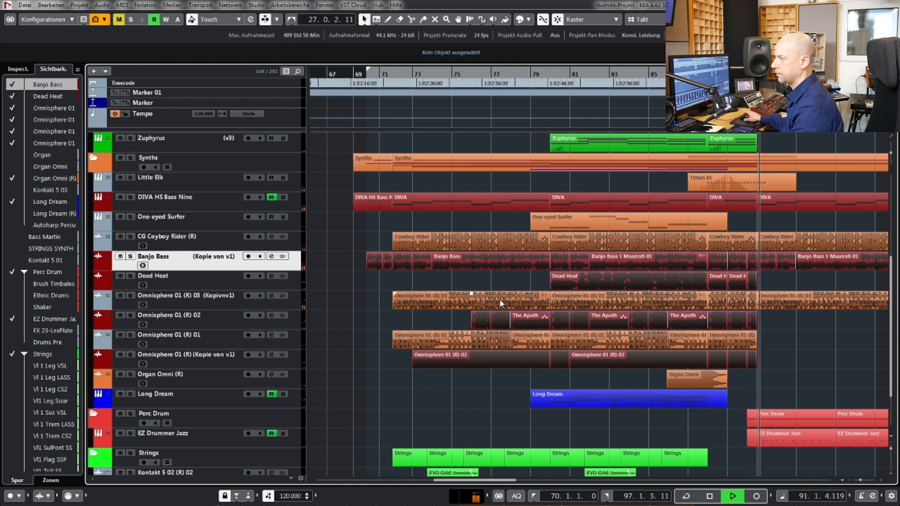
key("space")
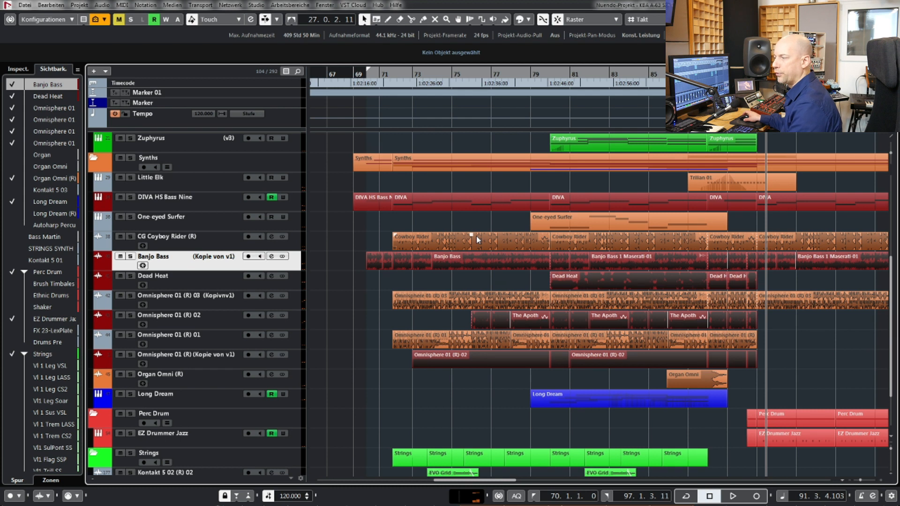
Review The Grandeur, DIVA HS Bass Nine and Kontakt 5 02 (R) 02 tracks by selecting each in turn.
scroll(476, 236, "up", 5)
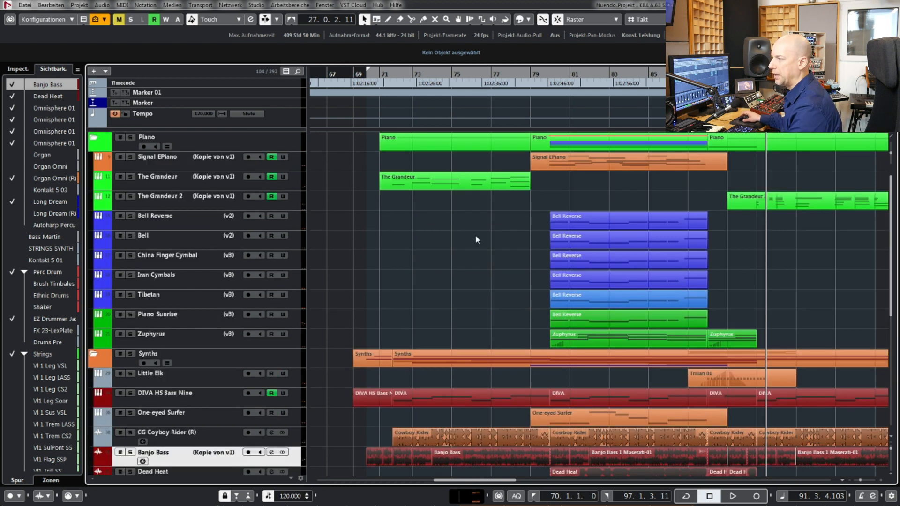
left_click(178, 190)
scroll(325, 229, "down", 3)
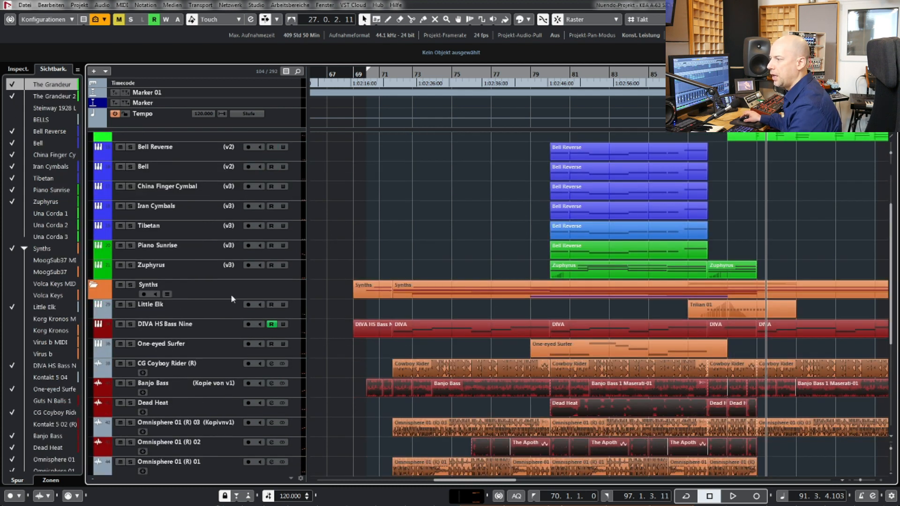
left_click(170, 326)
scroll(338, 239, "down", 3)
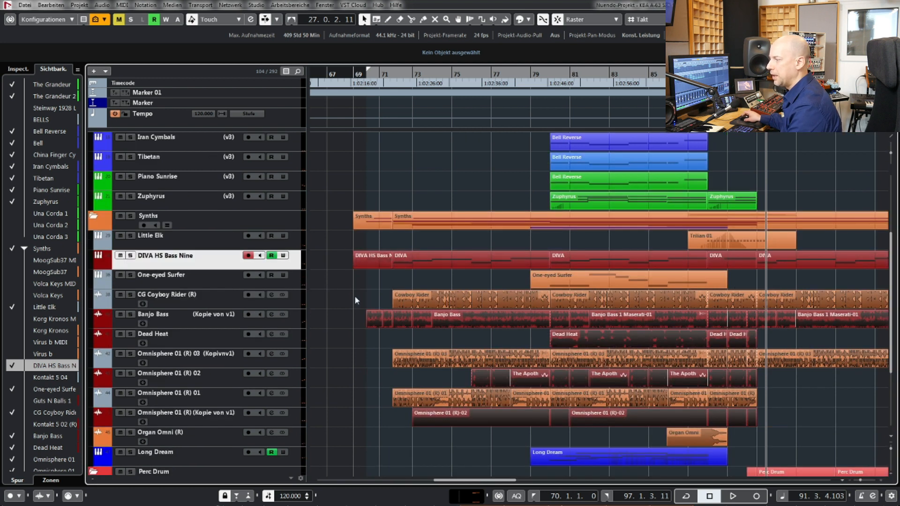
scroll(355, 293, "down", 6)
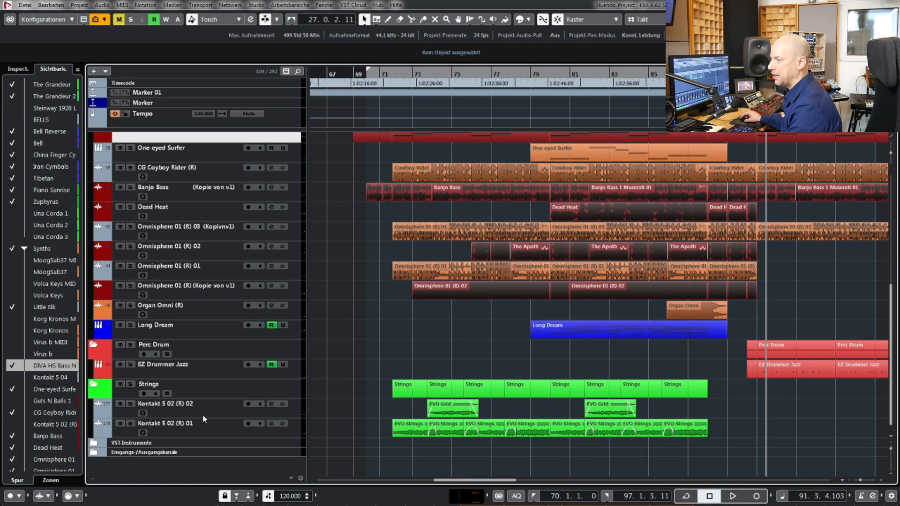
left_click(287, 410)
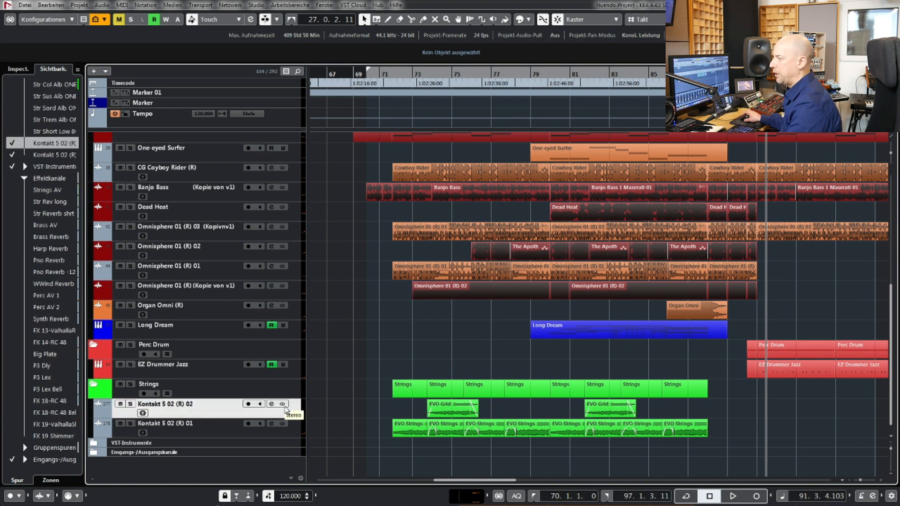
Set the locators around the Cowboy Rider event starting at bar 72 and move the playhead to its start.
scroll(321, 367, "up", 7)
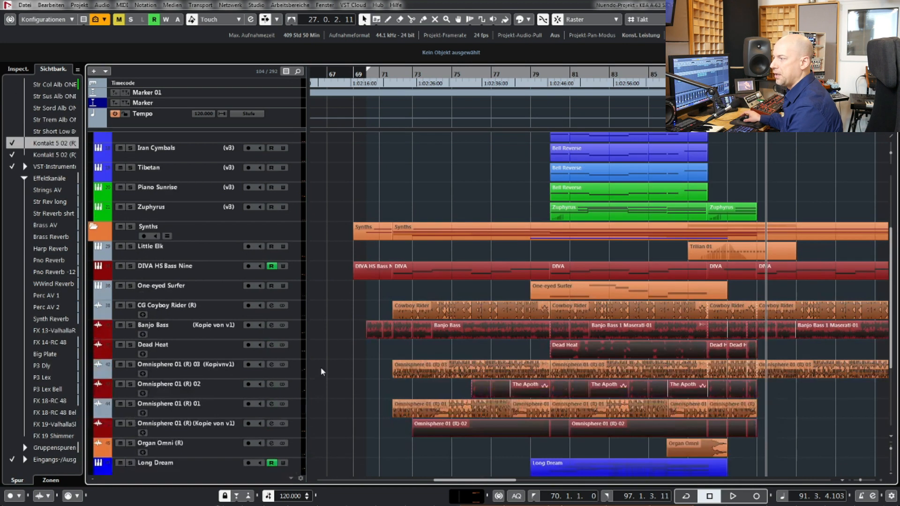
left_click(185, 317)
left_click(413, 308)
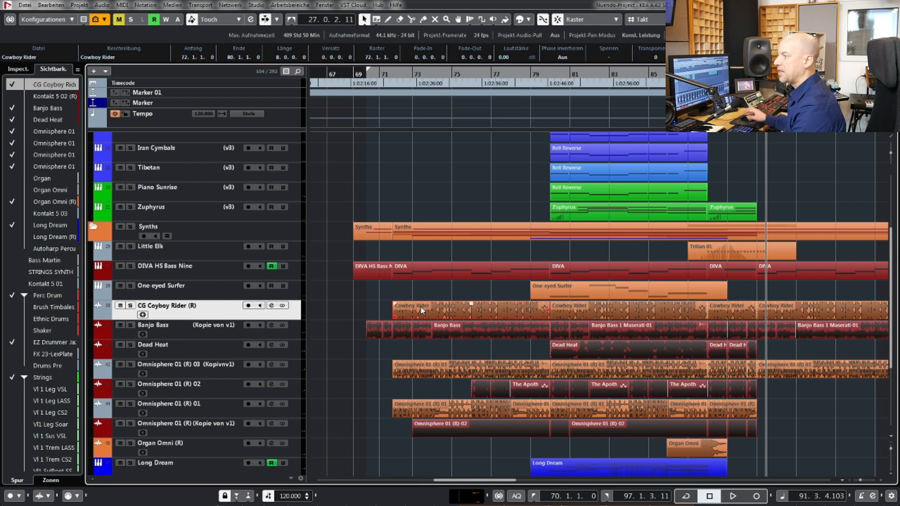
key("p")
key("l")
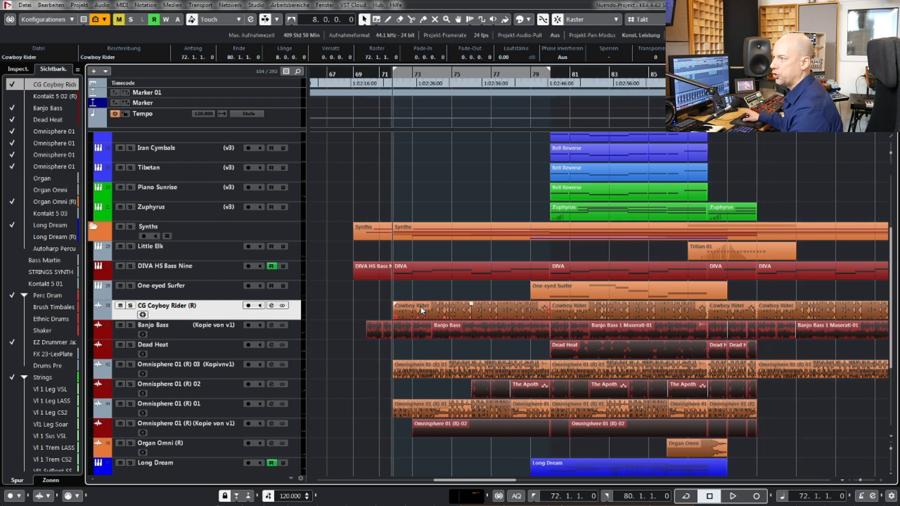
Solo the CG Coyboy Rider (R) track, show its inspector settings and audition it briefly.
left_click(18, 69)
key("s")
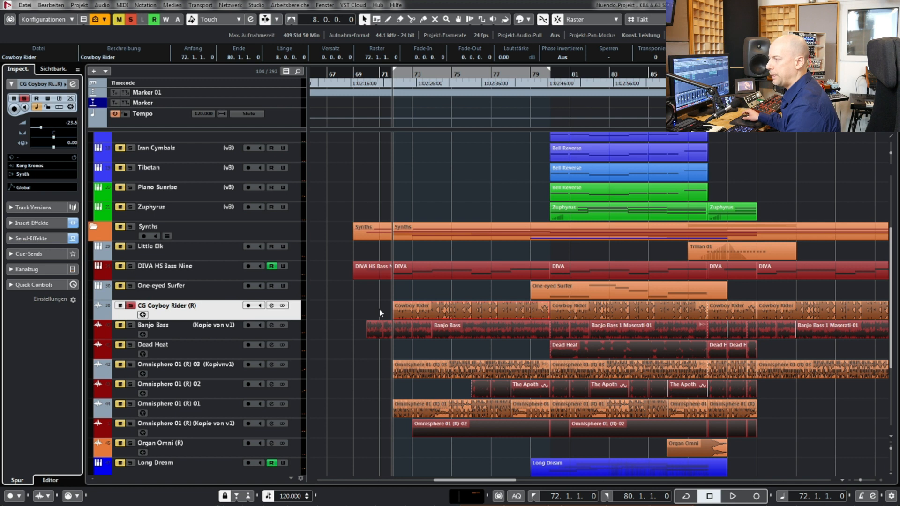
key("space")
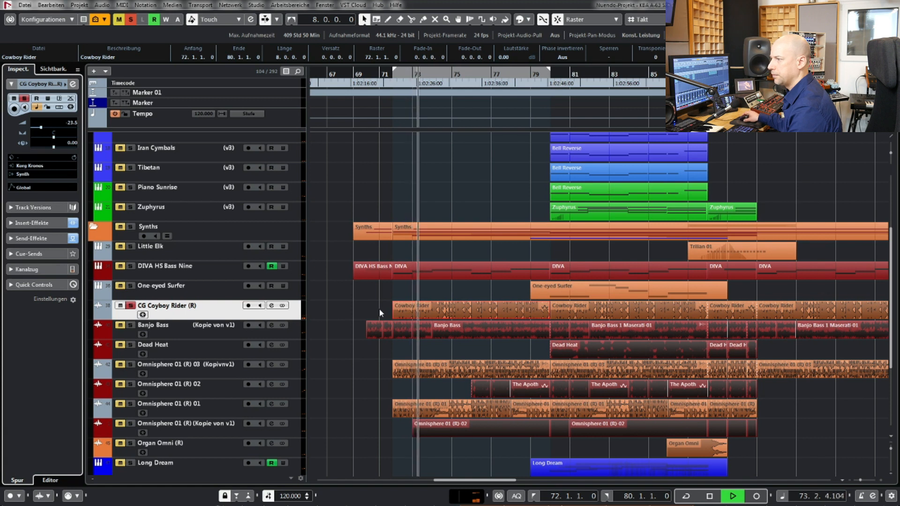
key("space")
Bypass all send effects of the CG Coyboy Rider (R) track and listen to it without them.
left_click(33, 238)
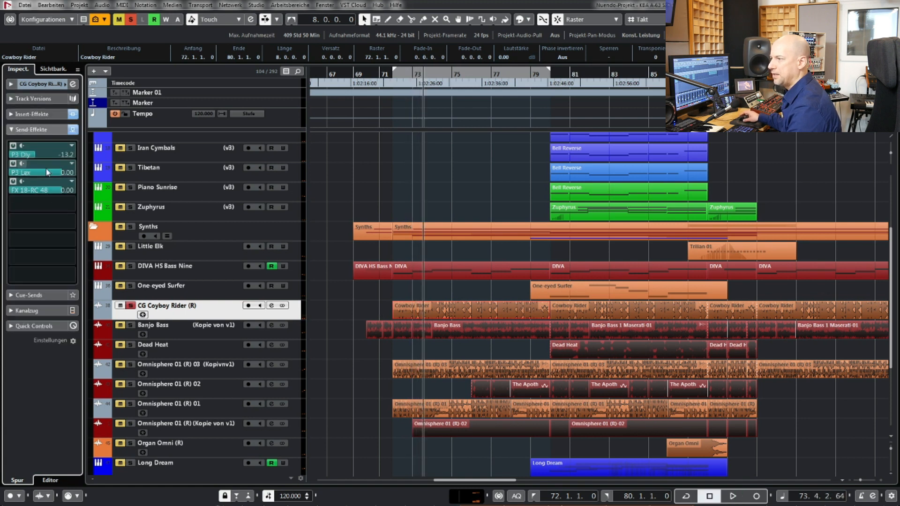
left_click(72, 129)
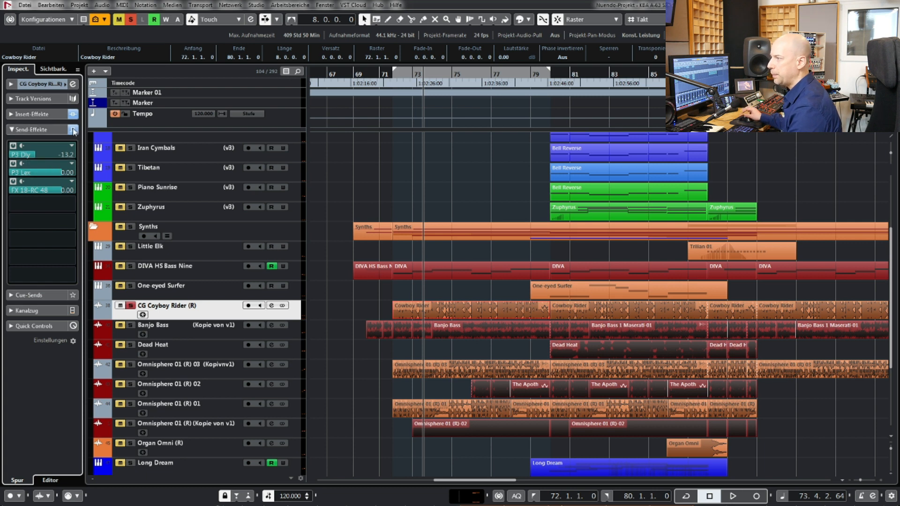
key("space")
key("space")
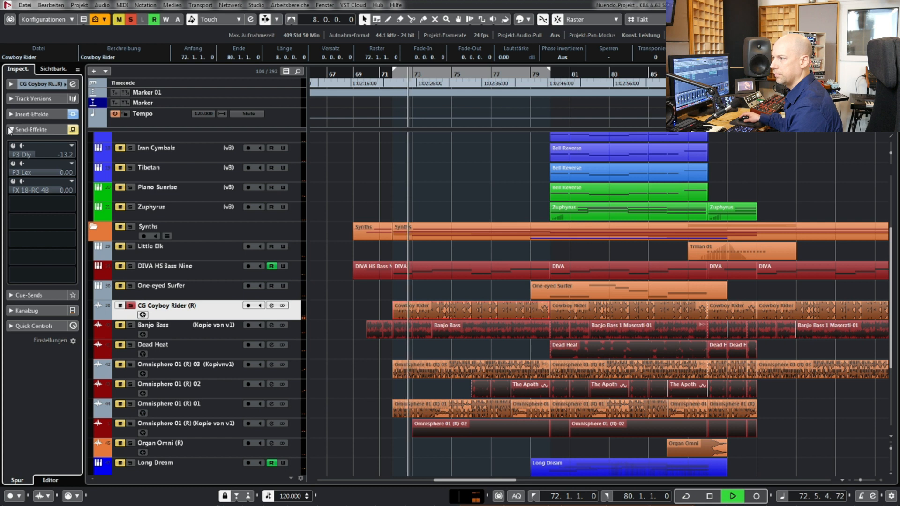
Open the track's two insert effects, FabFilter Pro-Q 2 and FabFilter Simplon, with both plug-in interfaces in view.
left_click(19, 114)
key("space")
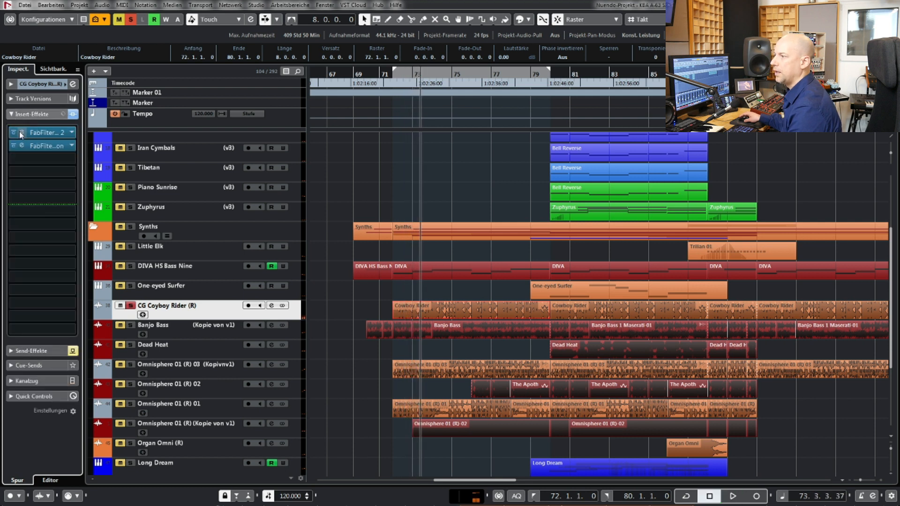
left_click(20, 134)
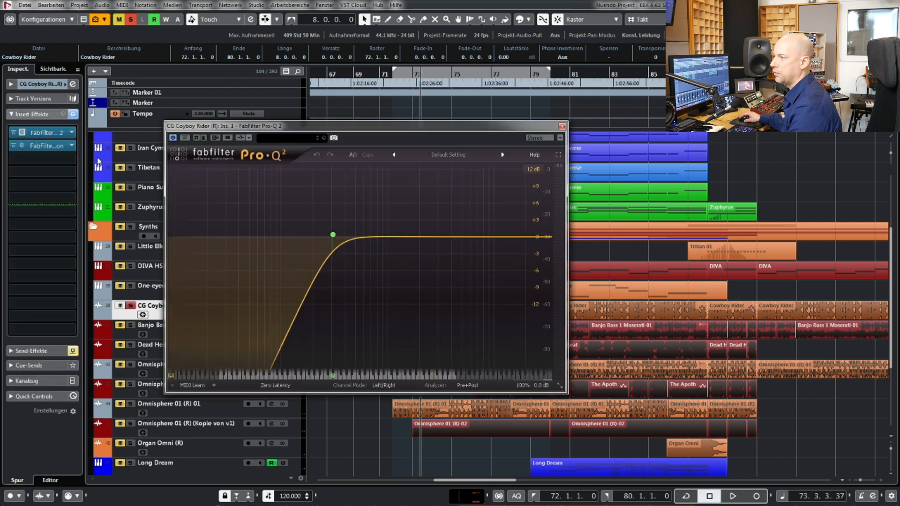
left_click(22, 146)
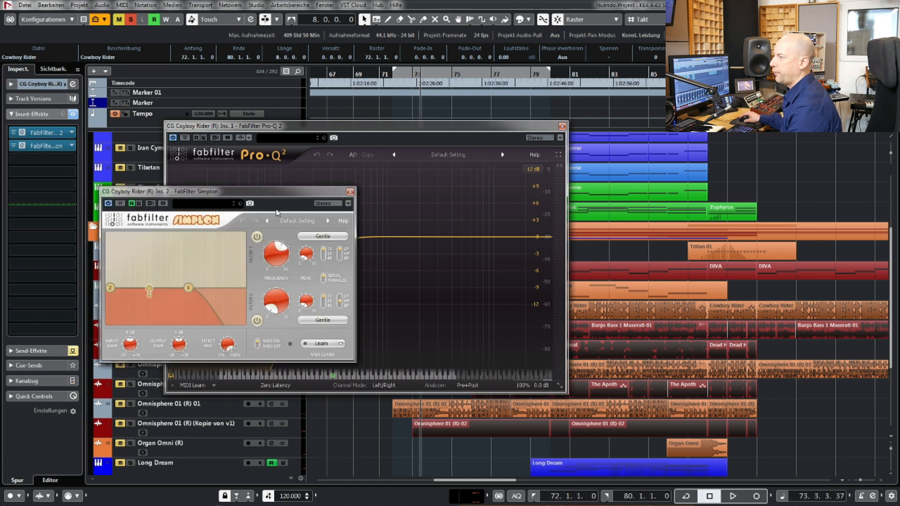
left_click_drag(280, 195, 375, 279)
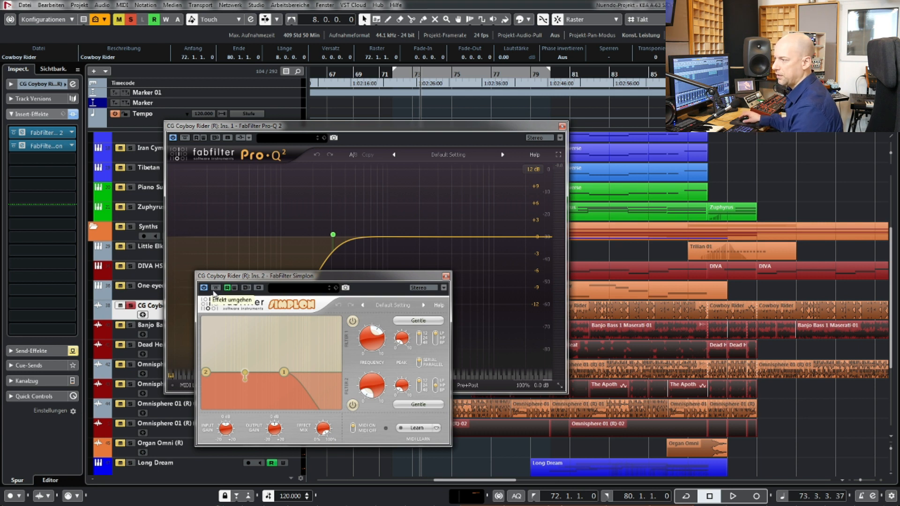
Compare the track with and without FabFilter Simplon during playback, leaving the plug-in bypassed.
left_click(215, 289)
key("space")
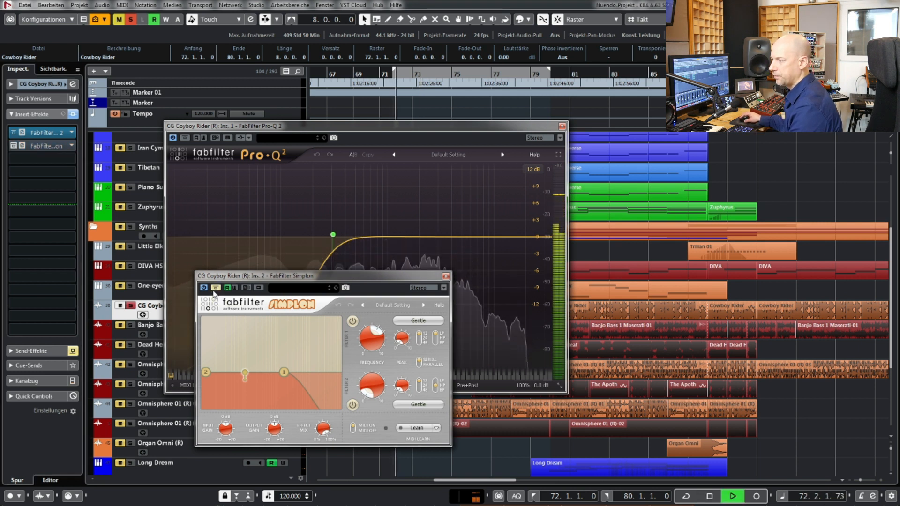
left_click(215, 289)
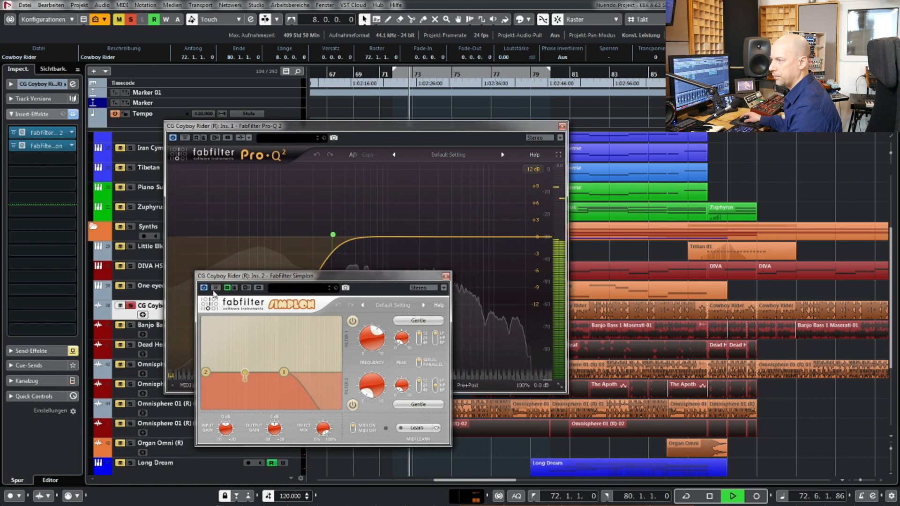
left_click(214, 290)
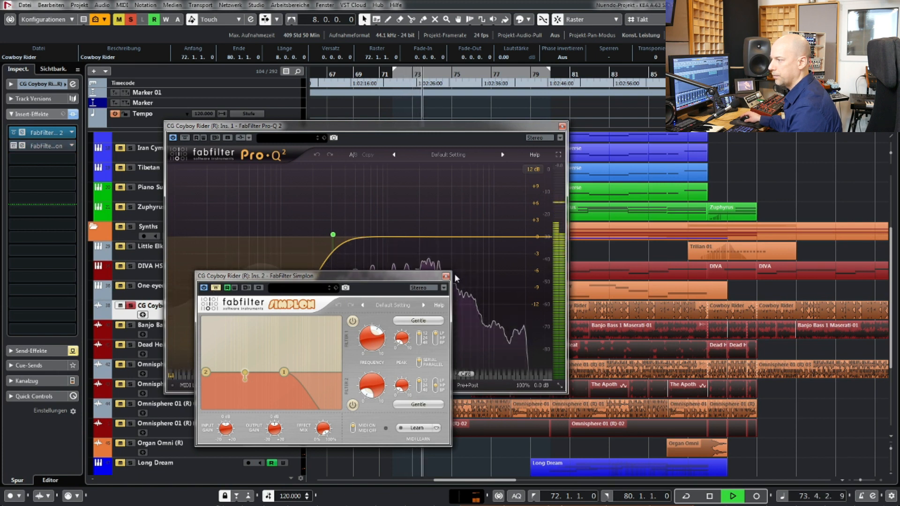
key("space")
Bypass FabFilter Pro-Q 2 as well, play the track dry and close both plug-in windows.
left_click_drag(221, 281, 115, 327)
left_click_drag(208, 124, 187, 93)
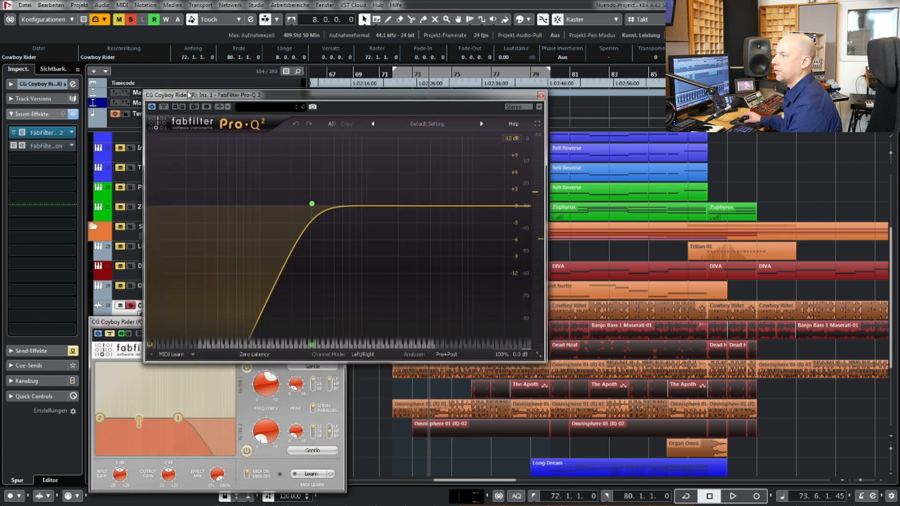
left_click(165, 108)
key("space")
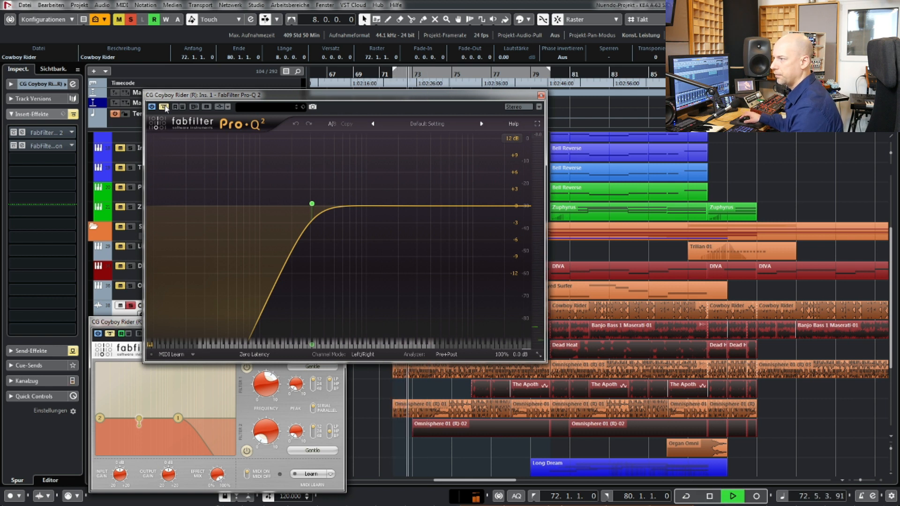
left_click(542, 95)
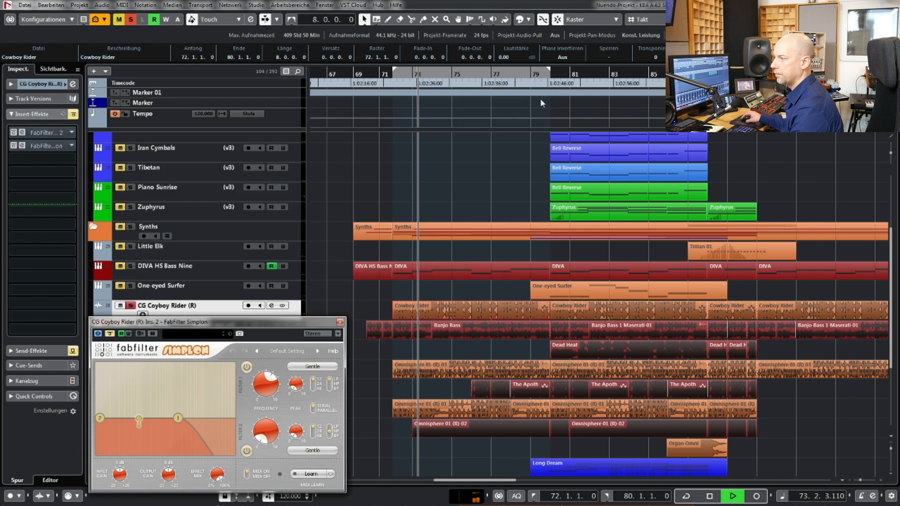
left_click(340, 322)
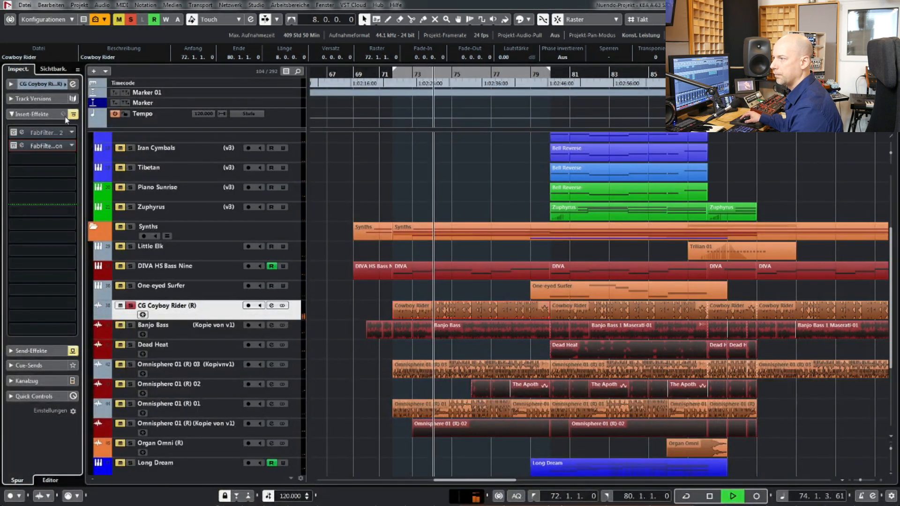
Stop playback and open the Cowboy Rider event that starts at bar 72 in the Sample Editor to view its warp algorithm choices.
key("space")
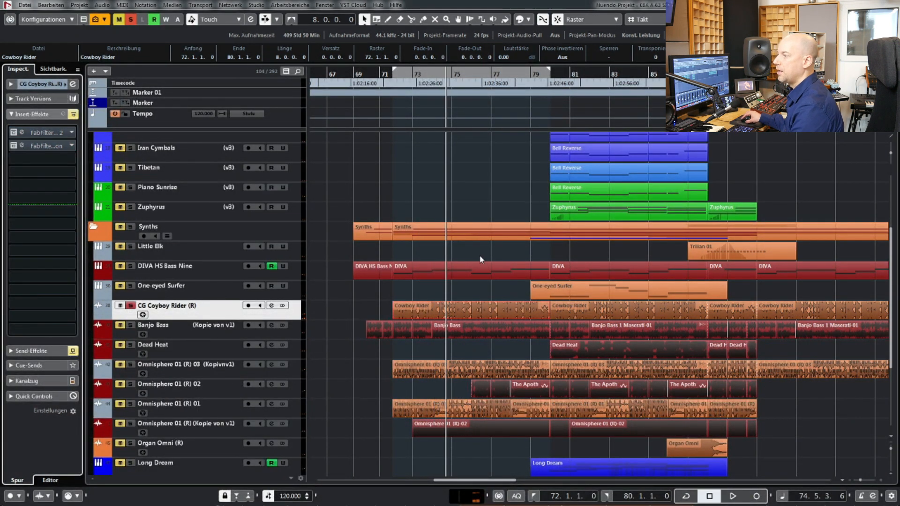
left_click(370, 282)
scroll(366, 284, "down", 5)
scroll(365, 285, "up", 3)
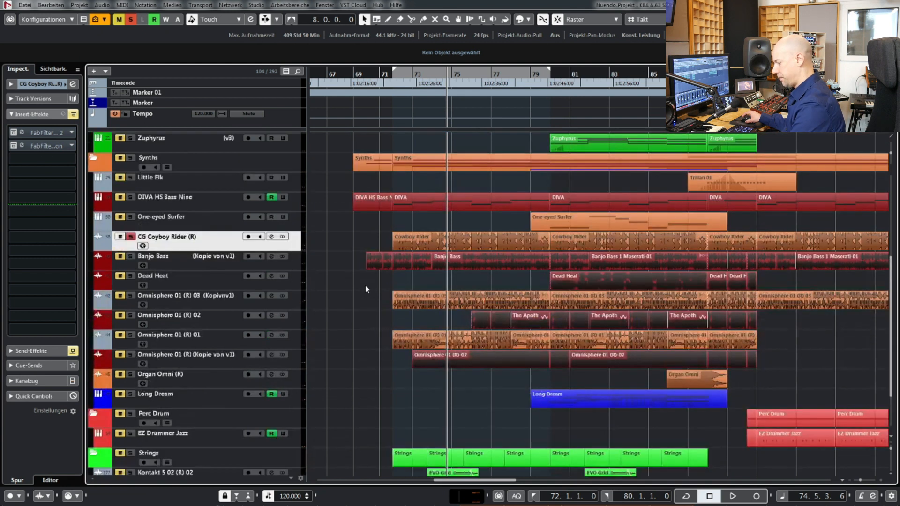
key("shift+h")
key("h")
key("h")
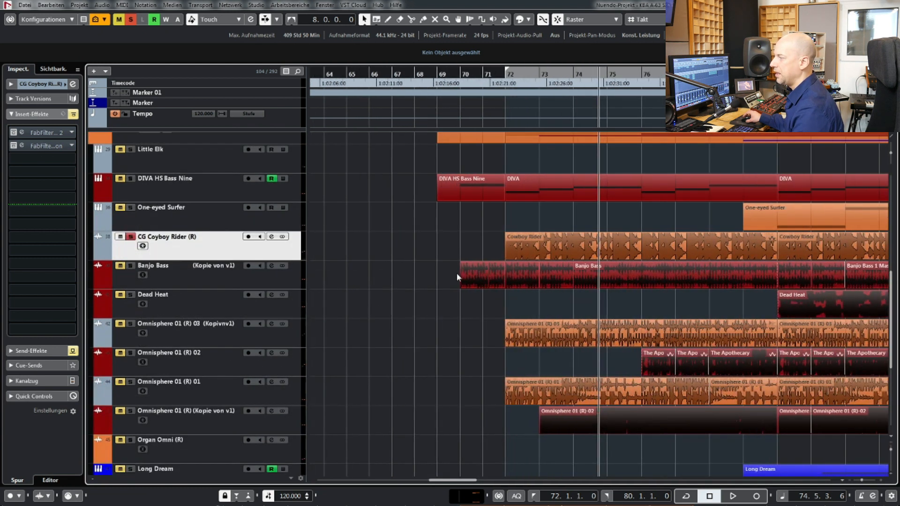
scroll(455, 272, "right", 2)
scroll(527, 220, "right", 2)
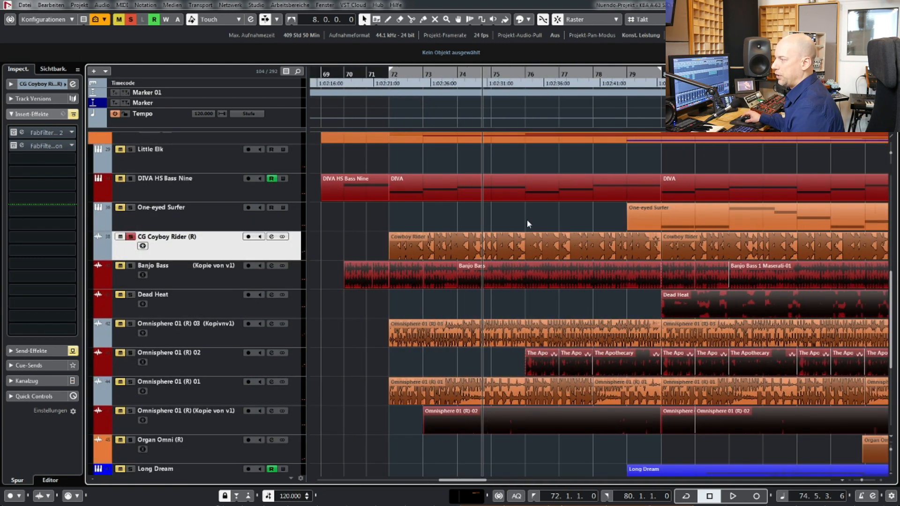
scroll(527, 219, "right", 2)
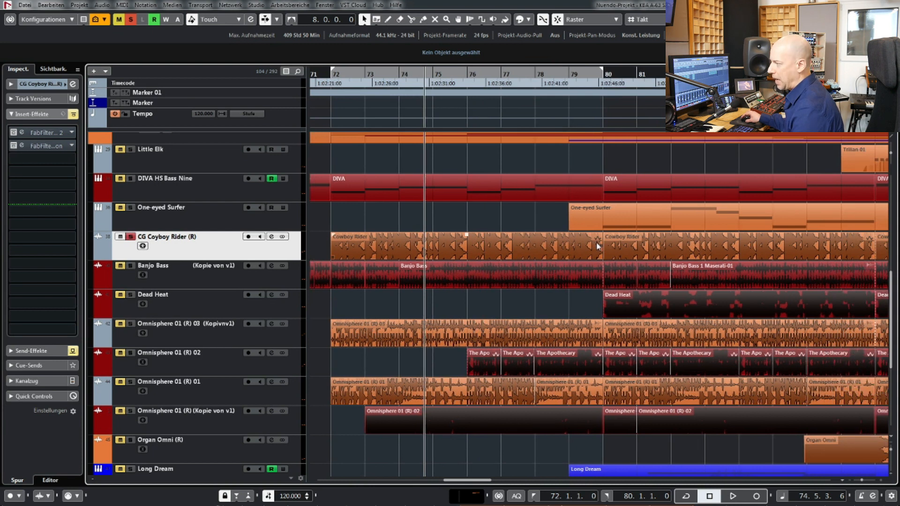
double_click(578, 254)
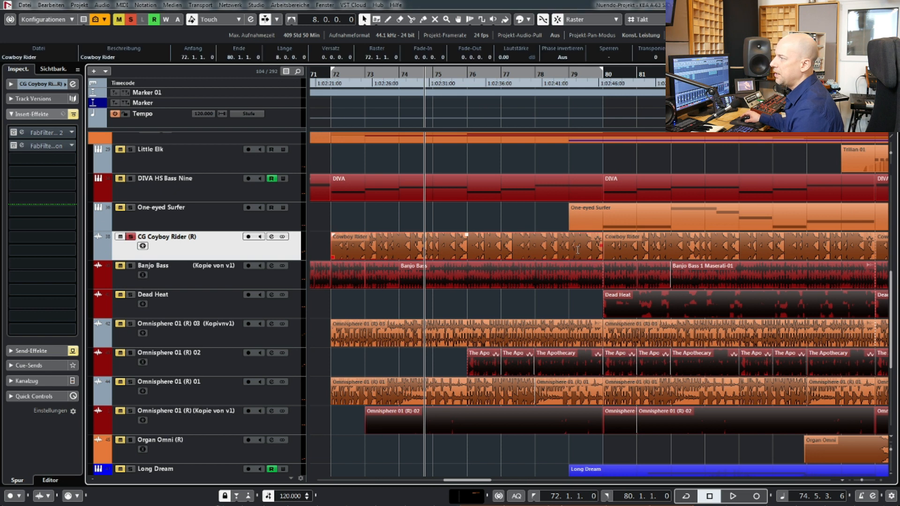
left_click(549, 25)
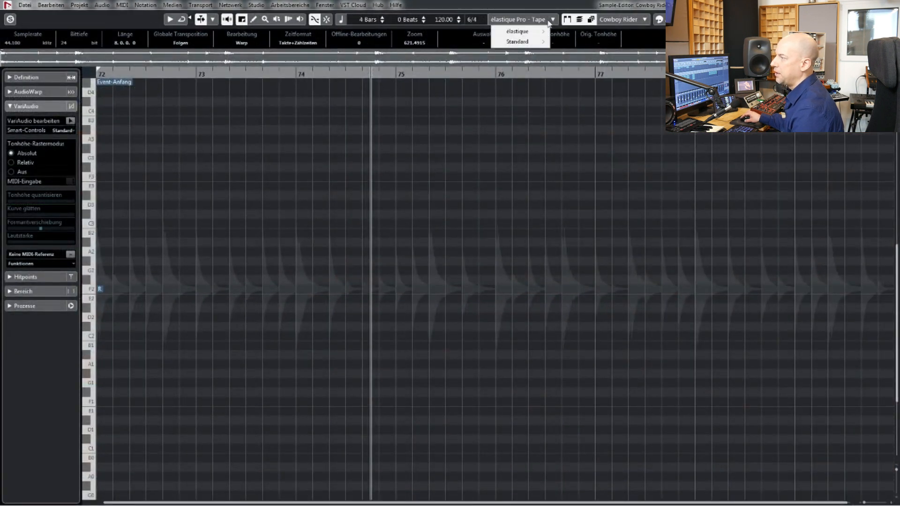
mouse_move(539, 35)
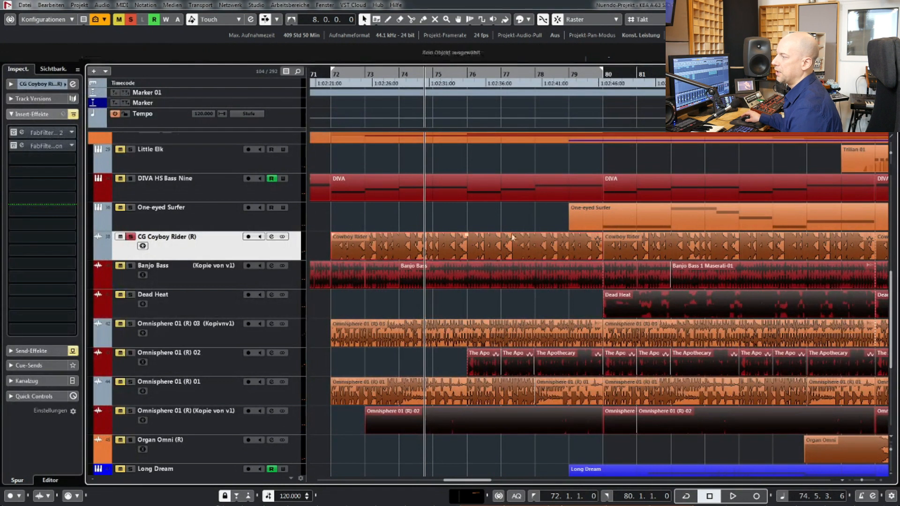
Time-stretch the Cowboy Rider event at bar 72 so that it ends at bar 76, and listen to it from its start.
left_click(571, 259)
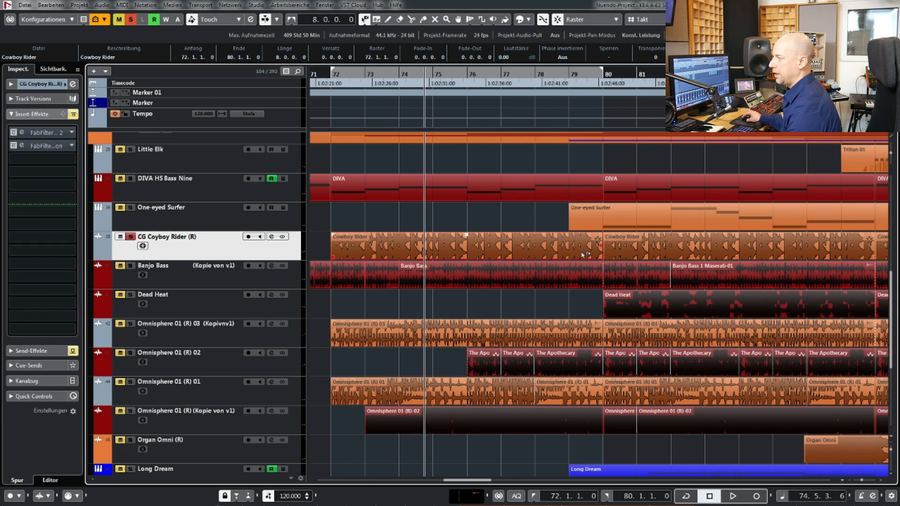
left_click_drag(601, 258, 467, 252)
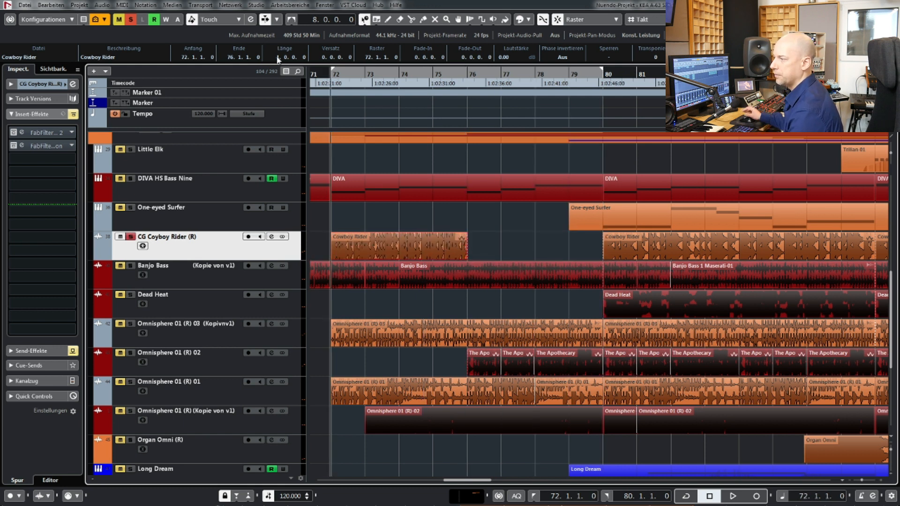
key("space")
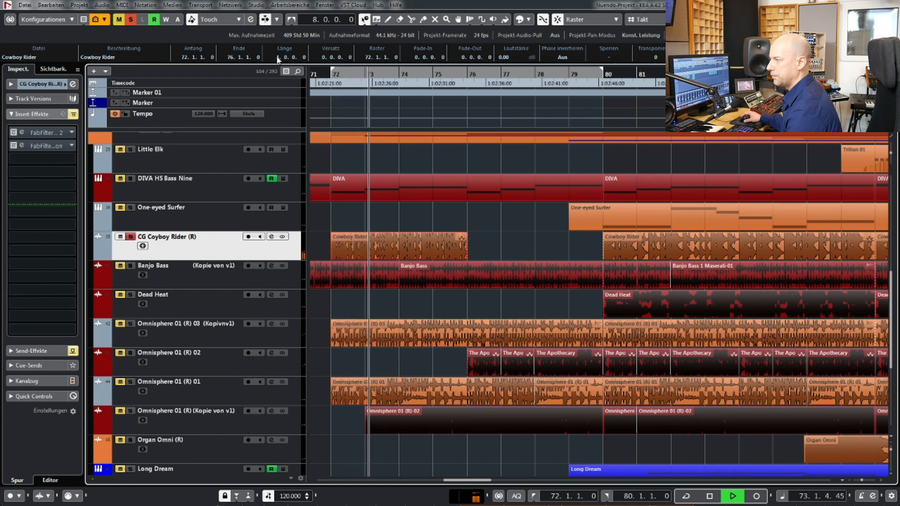
key("space")
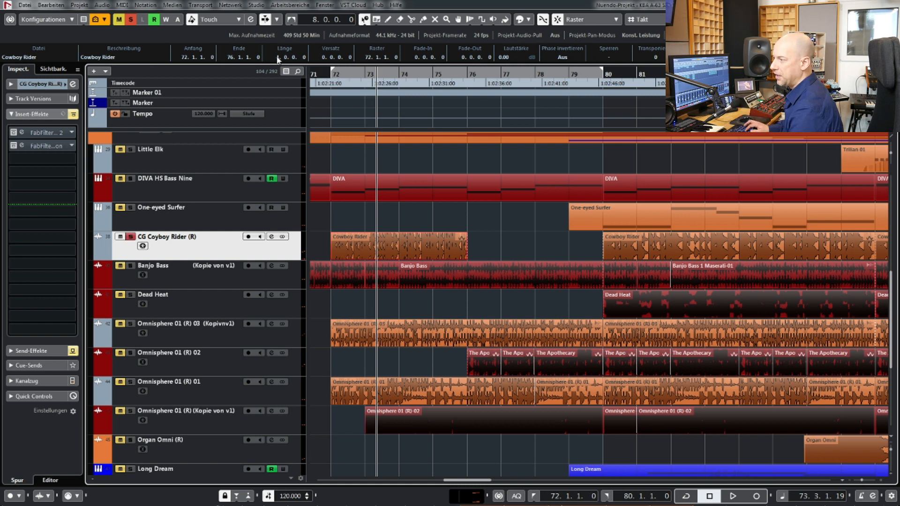
key("KP_1")
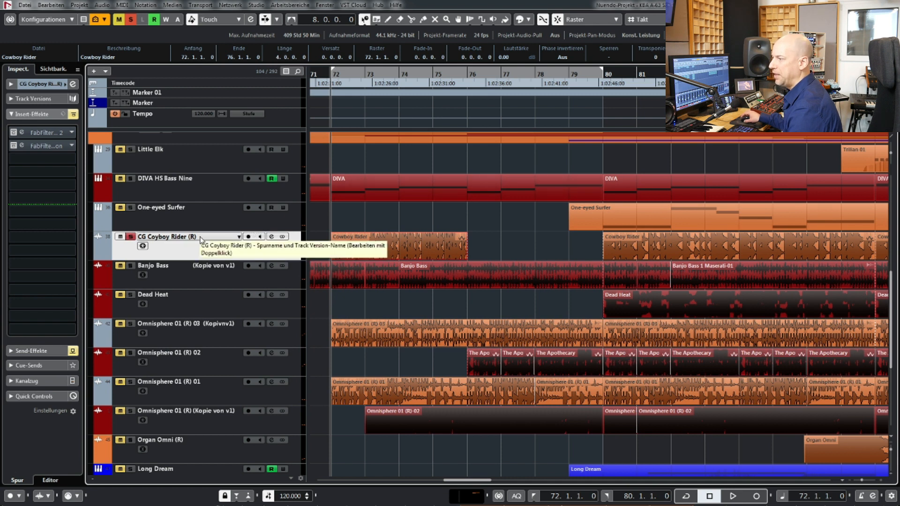
key("space")
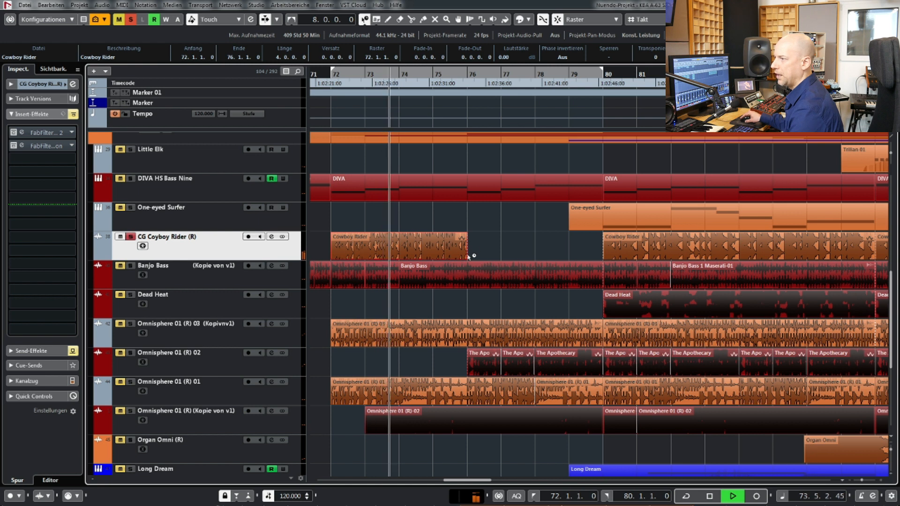
key("space")
Reactivate the insert and send effects of the CG Coyboy Rider (R) track and play the loop from bar 72.
left_click(73, 114)
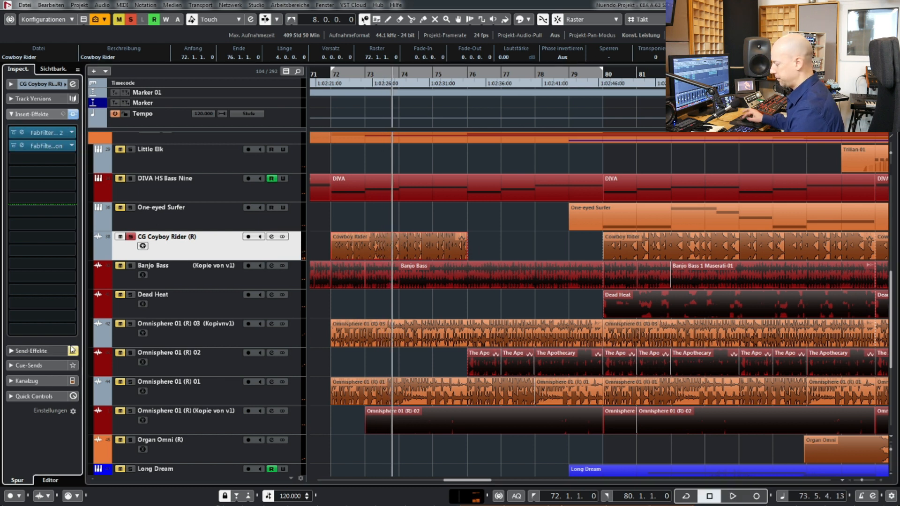
key("KP_1")
key("space")
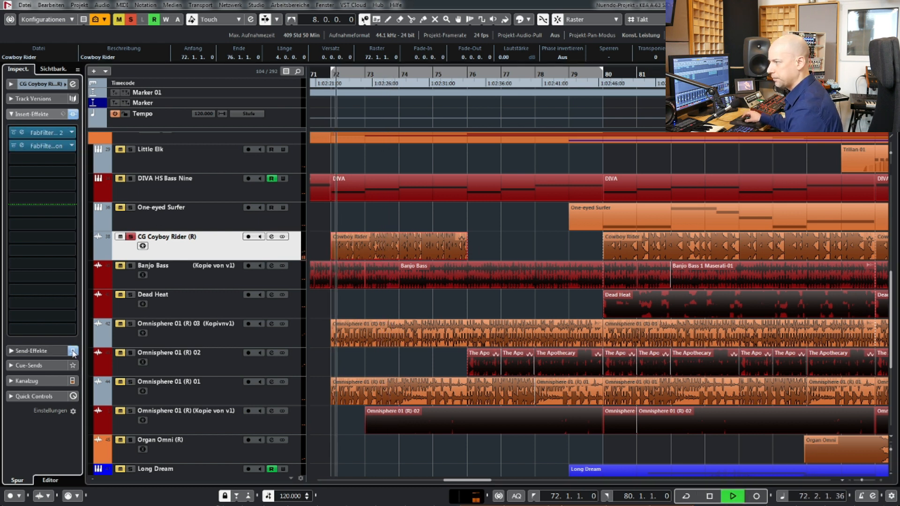
Stop playback, undo the time stretch of the Cowboy Rider event and play it again from bar 72.
left_click(427, 226)
key("space")
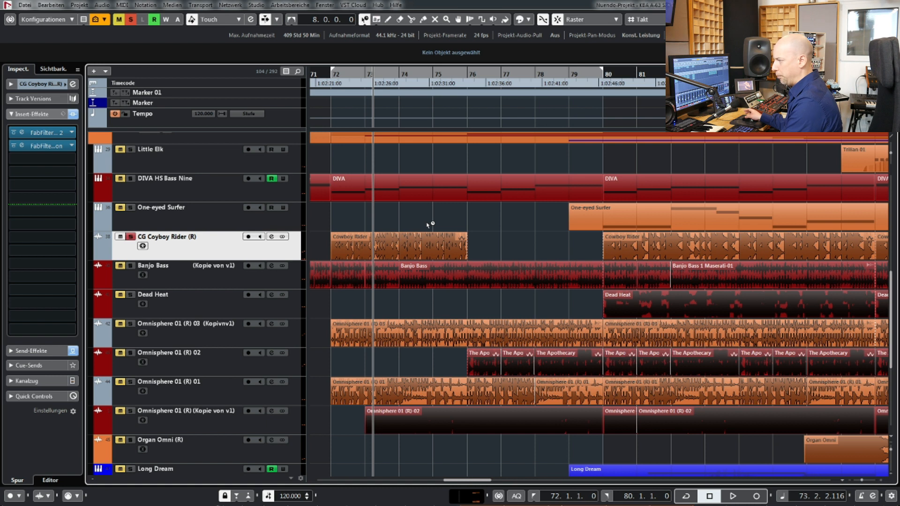
key("ctrl+z")
key("KP_1")
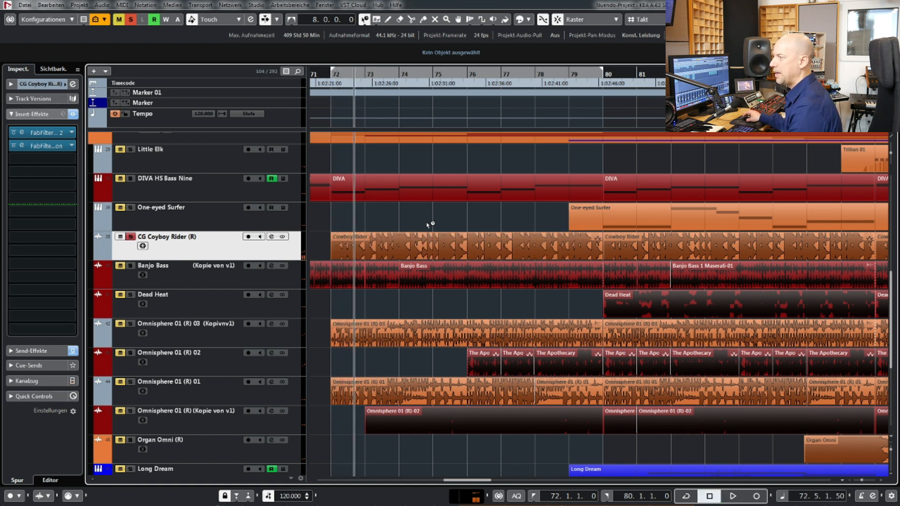
Set the Cowboy Rider clip's warp algorithm to élastique Pro - Time in the Sample Editor, play it and return to the project.
double_click(443, 249)
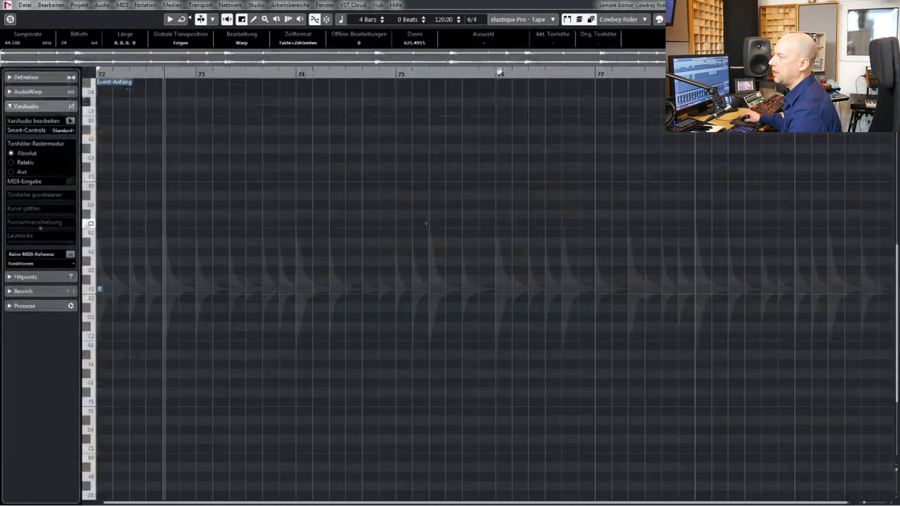
left_click(537, 20)
mouse_move(539, 32)
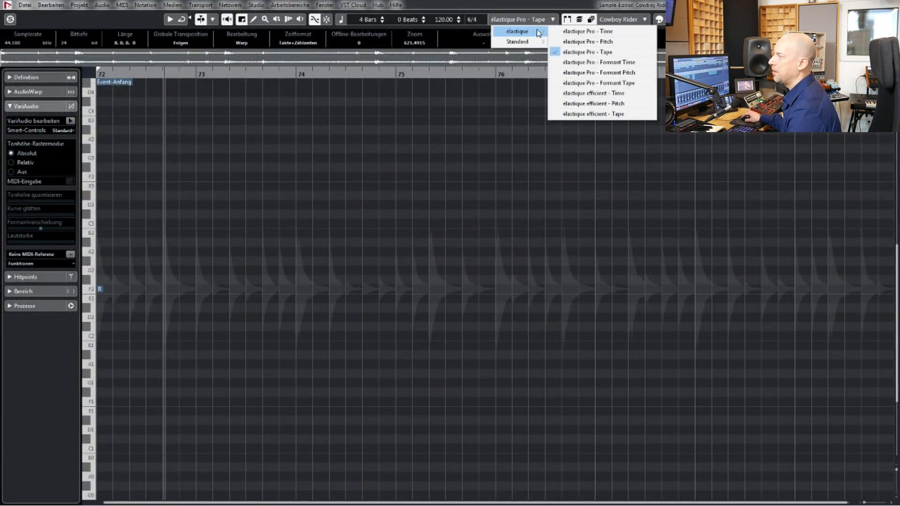
left_click(580, 31)
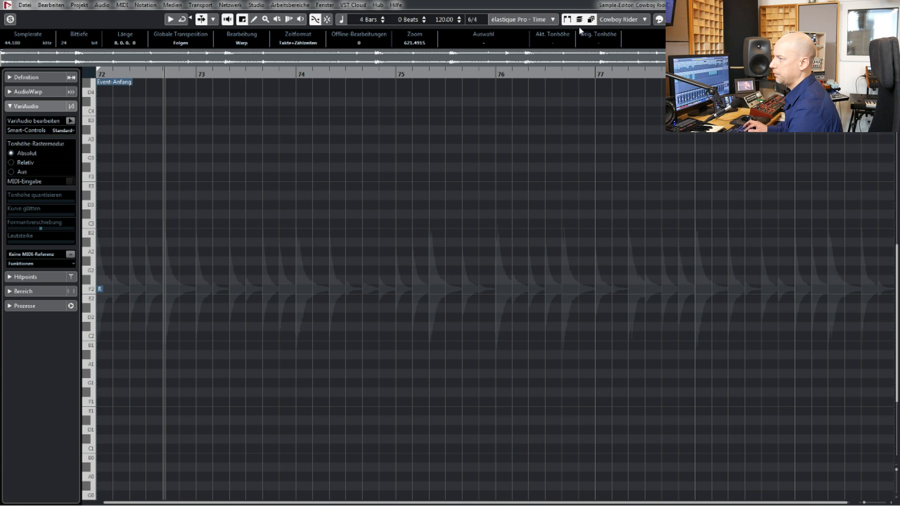
key("space")
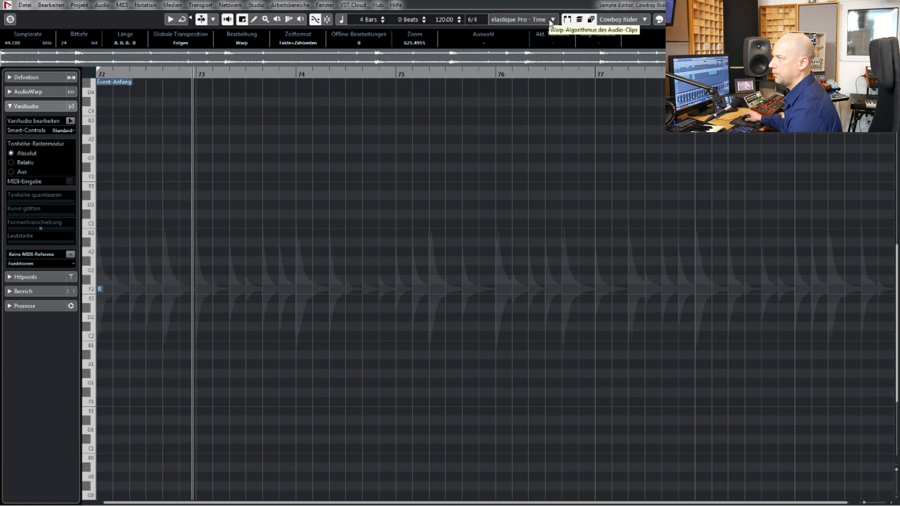
left_click(892, 4)
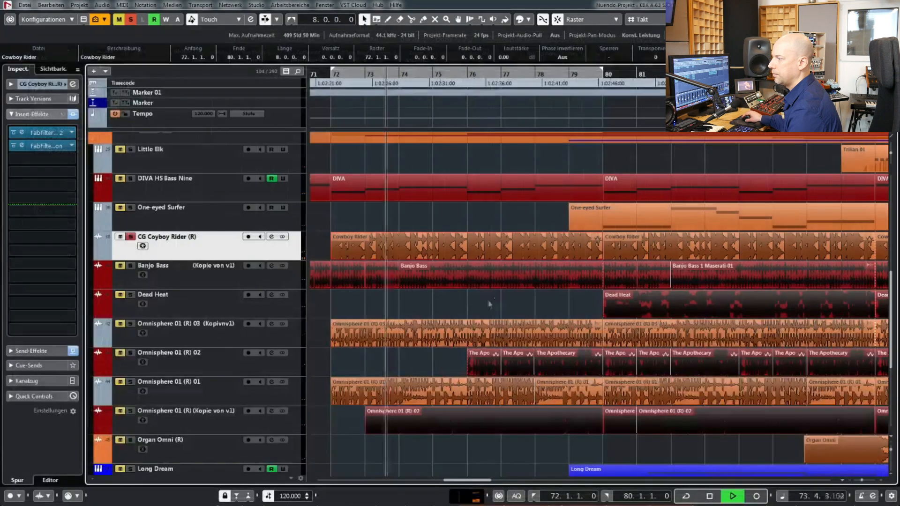
Set the Cowboy Rider clip's warp algorithm back to élastique Pro - Tape and close the Sample Editor.
double_click(449, 254)
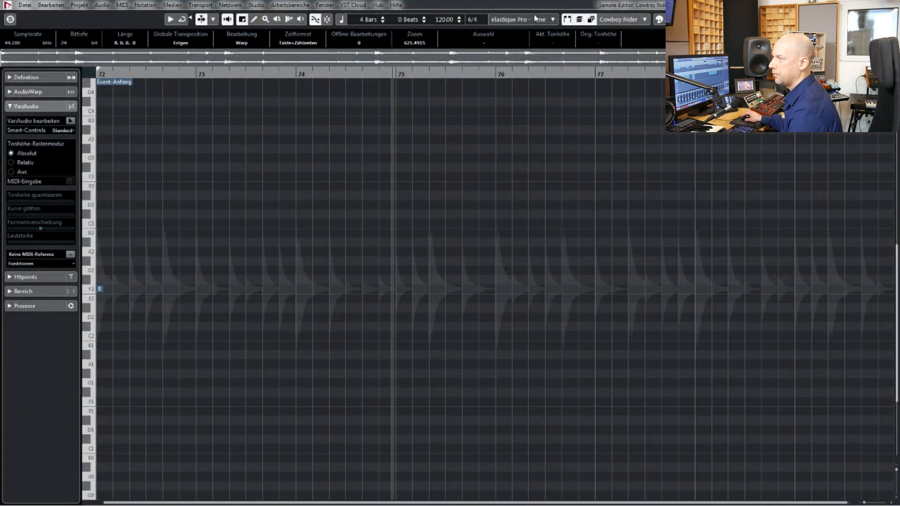
left_click(555, 21)
mouse_move(539, 32)
left_click(589, 52)
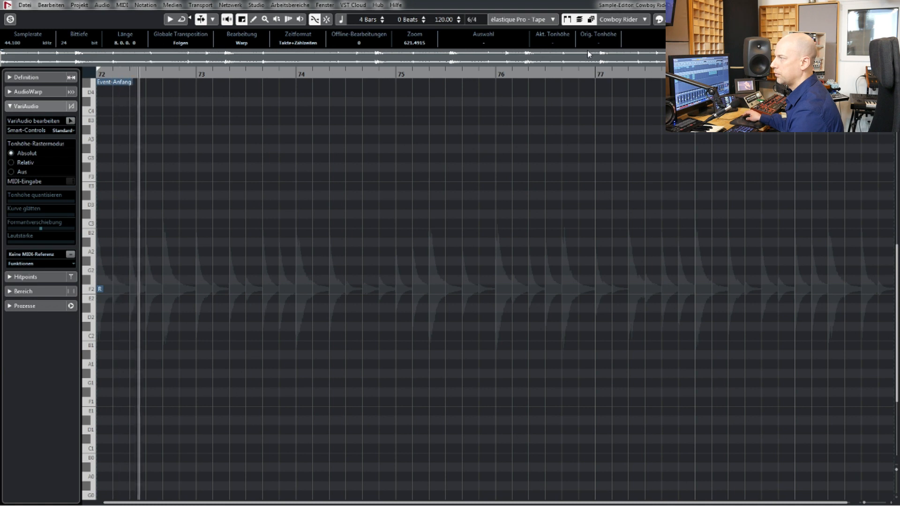
left_click(892, 4)
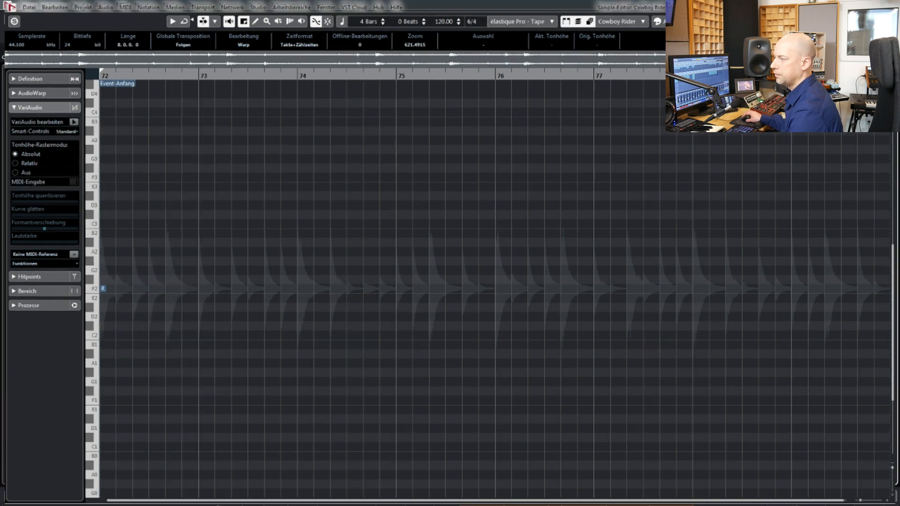
Clear the solo and play the Omnisphere 01 (R) 03 event at bar 72 soloed.
left_click(130, 19)
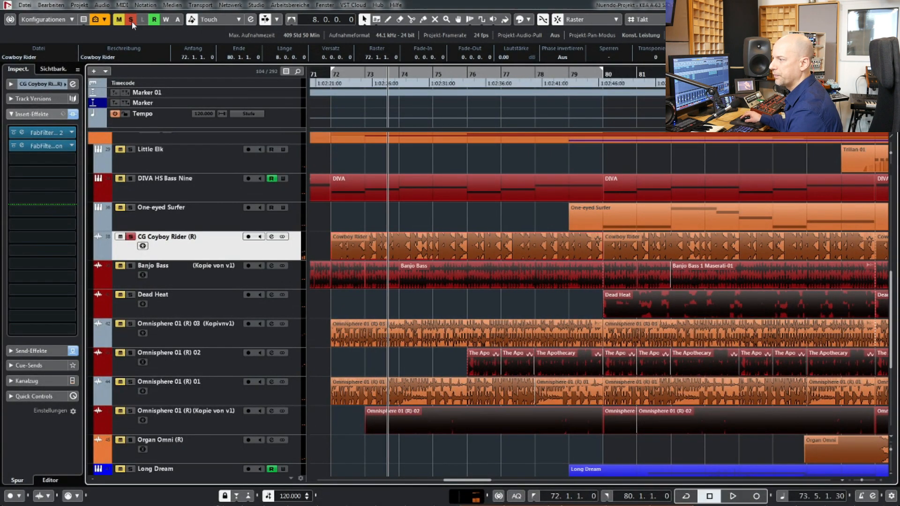
left_click(386, 332)
key("space")
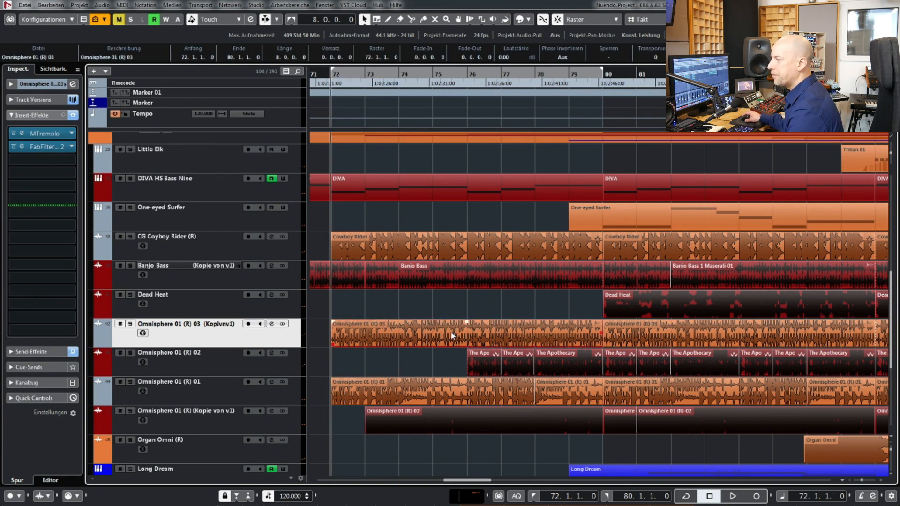
key("space")
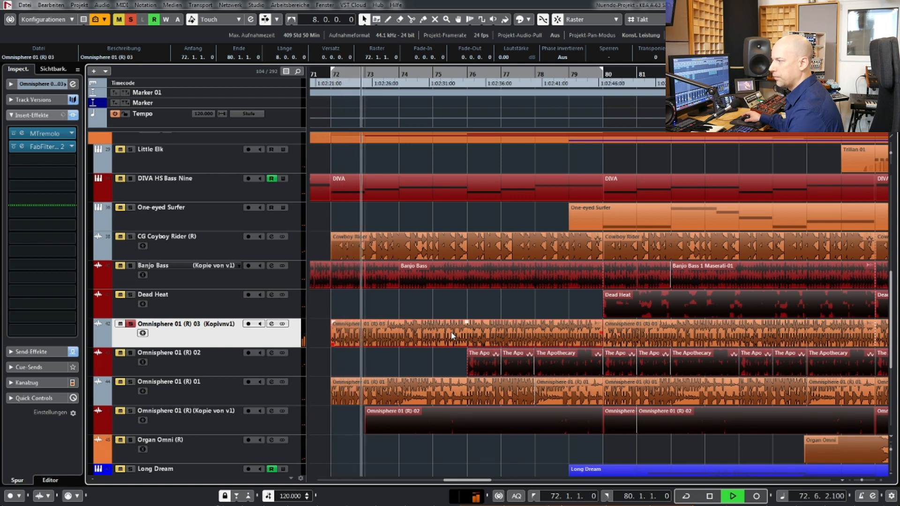
key("space")
Bypass all send effects of the Omnisphere 01 (R) 03 track, show its insert effects and listen to it without the sends.
left_click(36, 352)
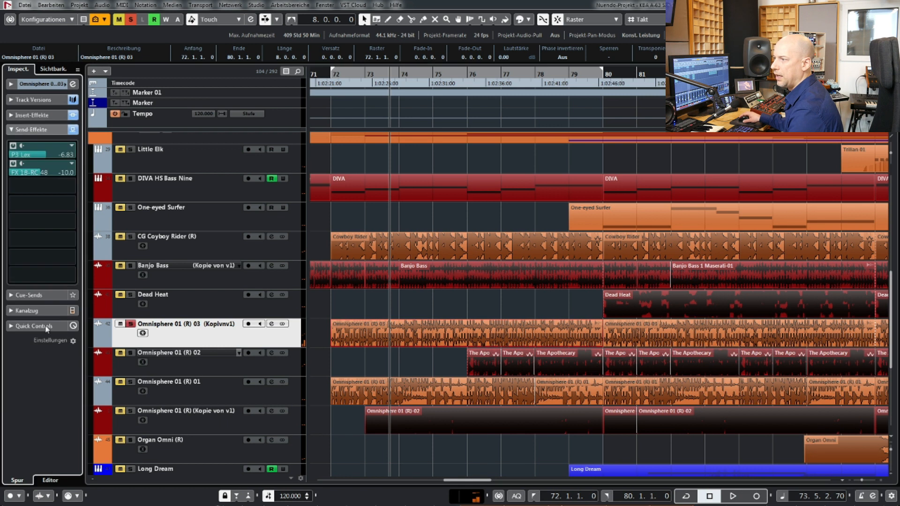
left_click(72, 128)
left_click(40, 115)
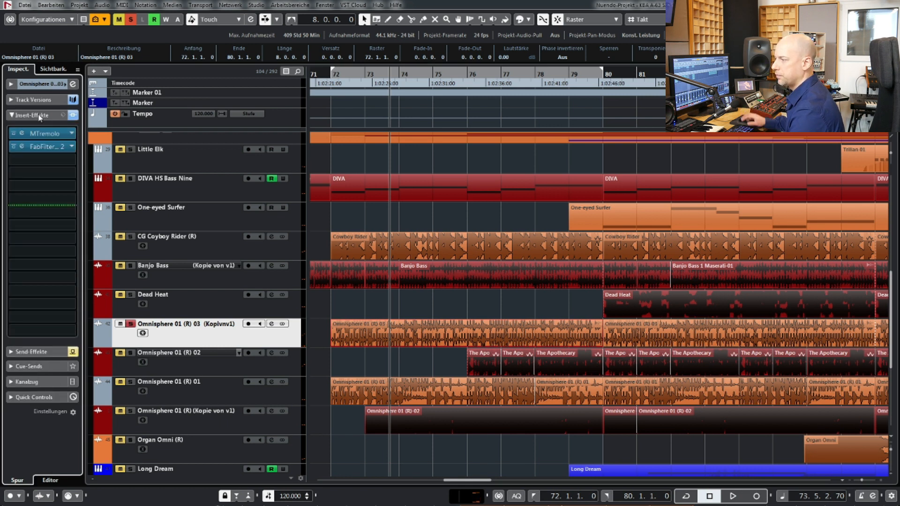
key("space")
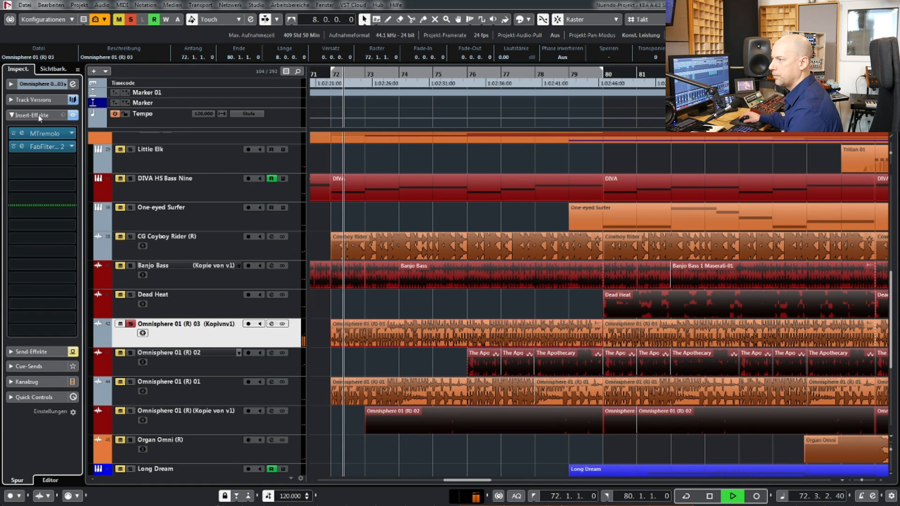
key("space")
Open the track's FabFilter Pro-Q 2 insert, shift its window clear of the arrangement and return the playhead to bar 72.
double_click(22, 148)
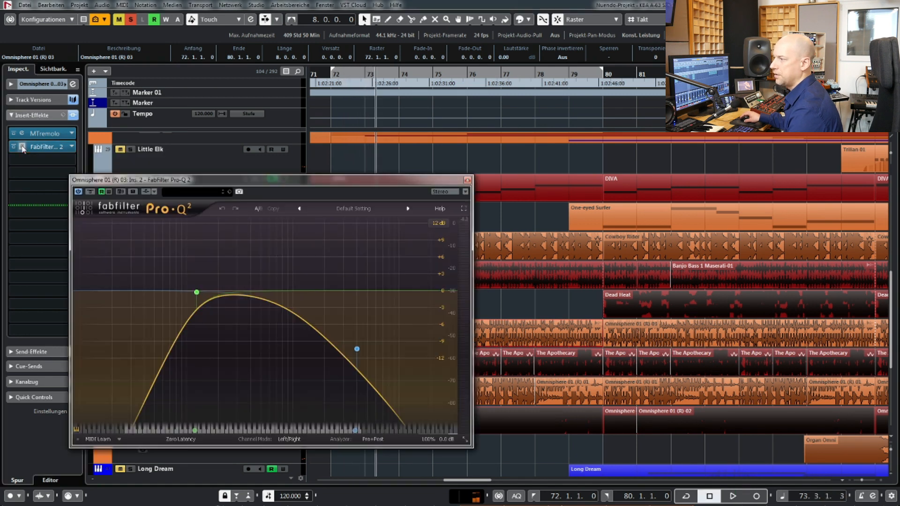
left_click_drag(238, 185, 209, 185)
key("KP_1")
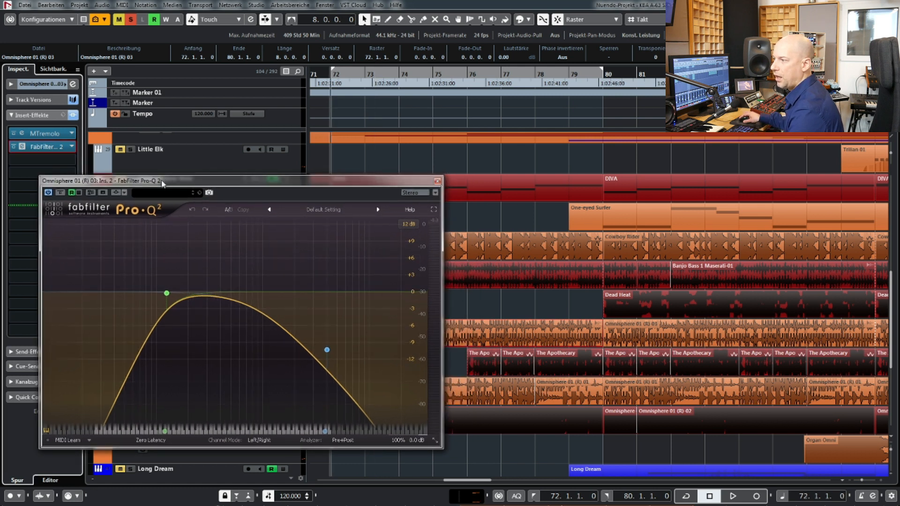
left_click_drag(162, 183, 156, 185)
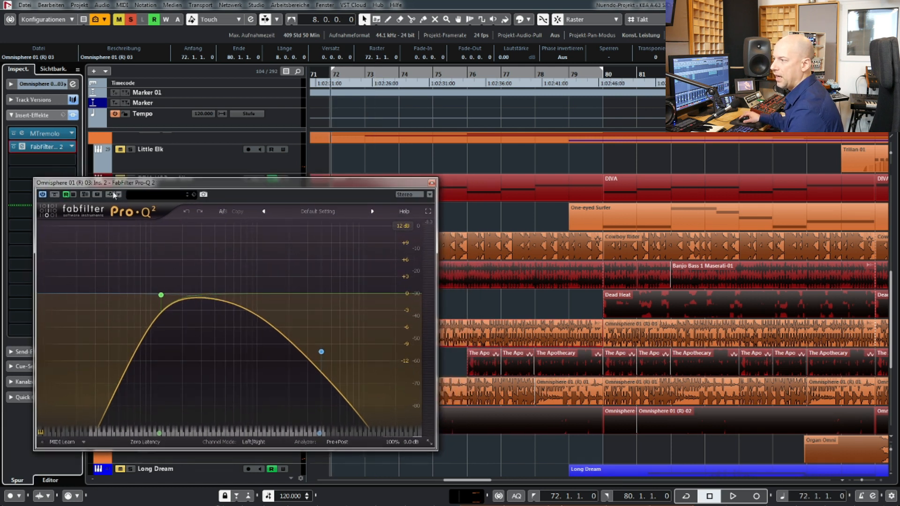
Compare the Omnisphere 01 (R) 03 track with the FabFilter Pro-Q 2 bypassed and active, and close the plug-in window.
left_click(54, 195)
key("space")
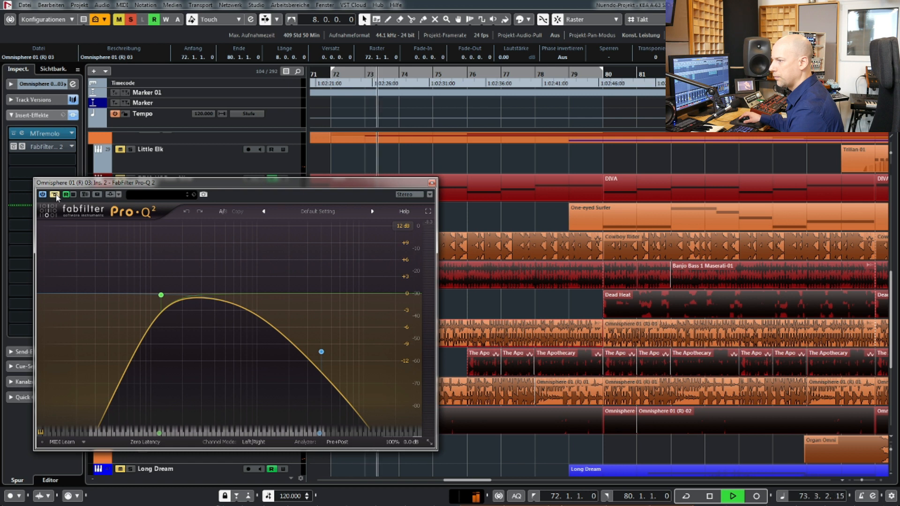
key("space")
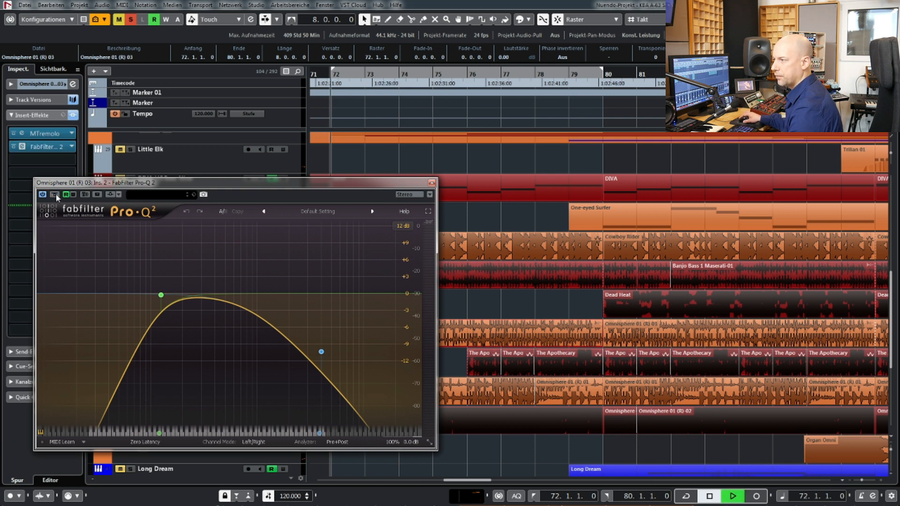
left_click(432, 183)
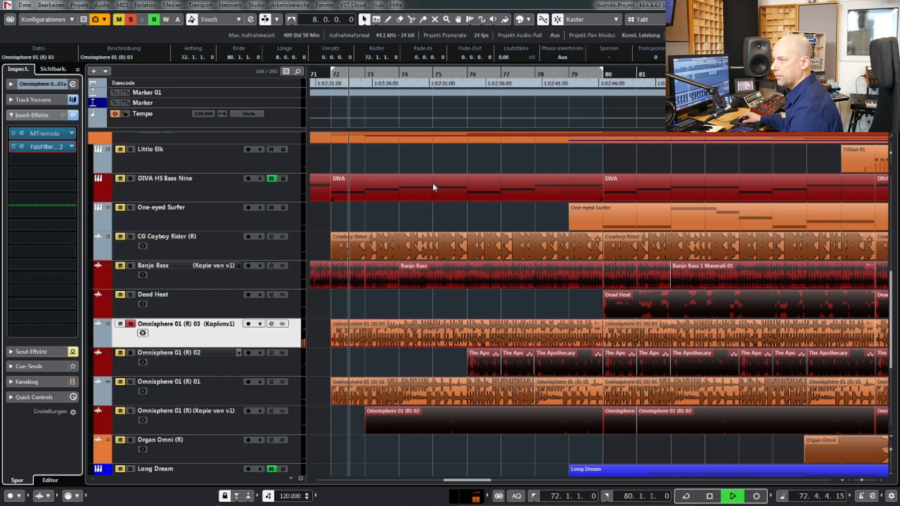
key("space")
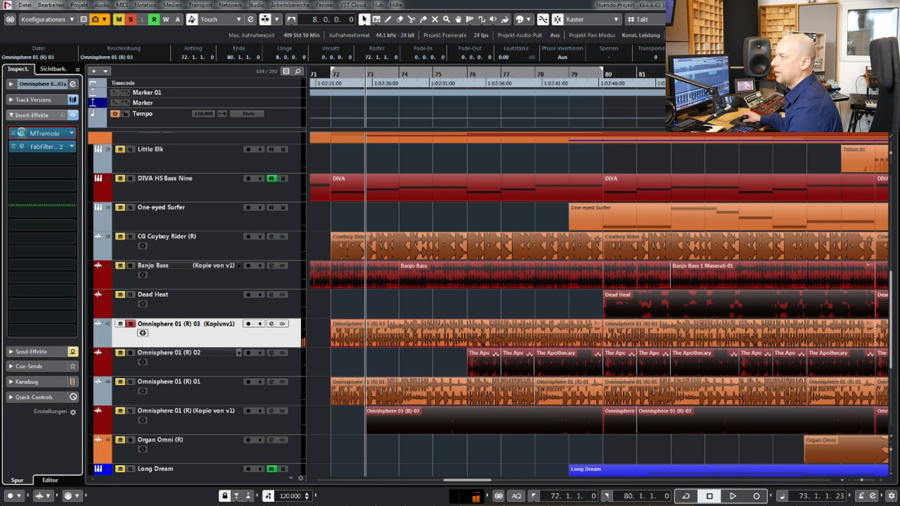
Open the track's MTremolo insert, compare the sound from bar 72 with the effect bypassed and active, and close its window.
left_click(45, 133)
left_click_drag(388, 145, 209, 147)
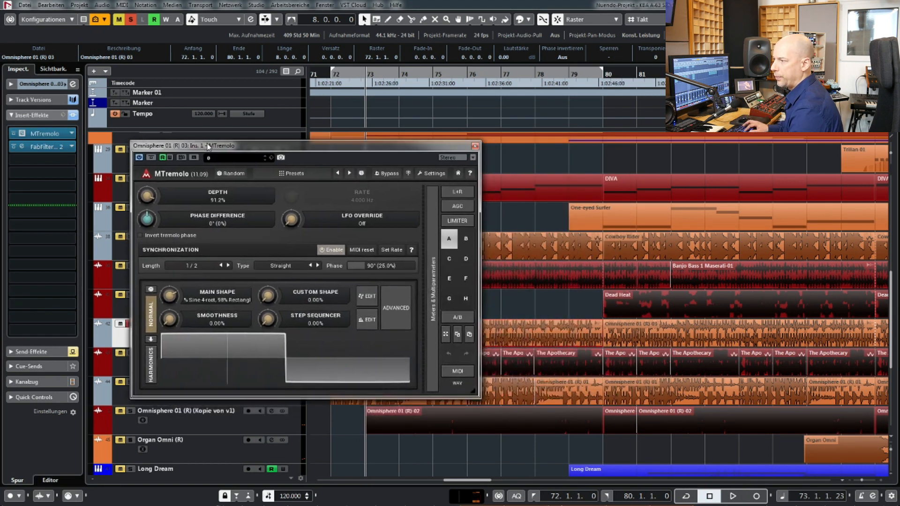
key("KP_1")
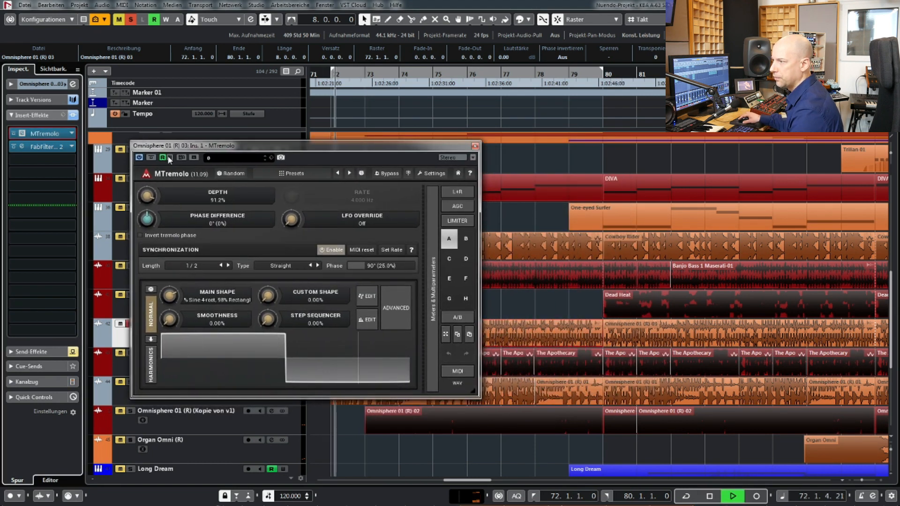
left_click(151, 158)
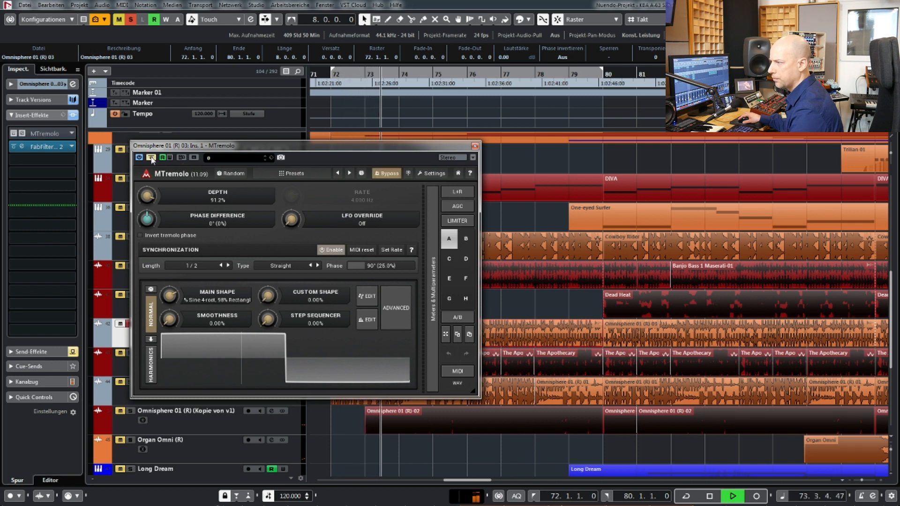
left_click(151, 159)
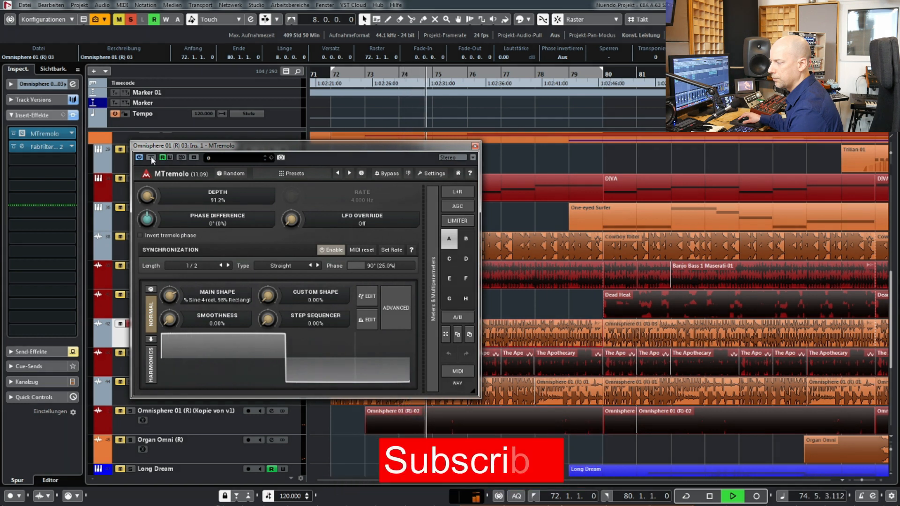
key("space")
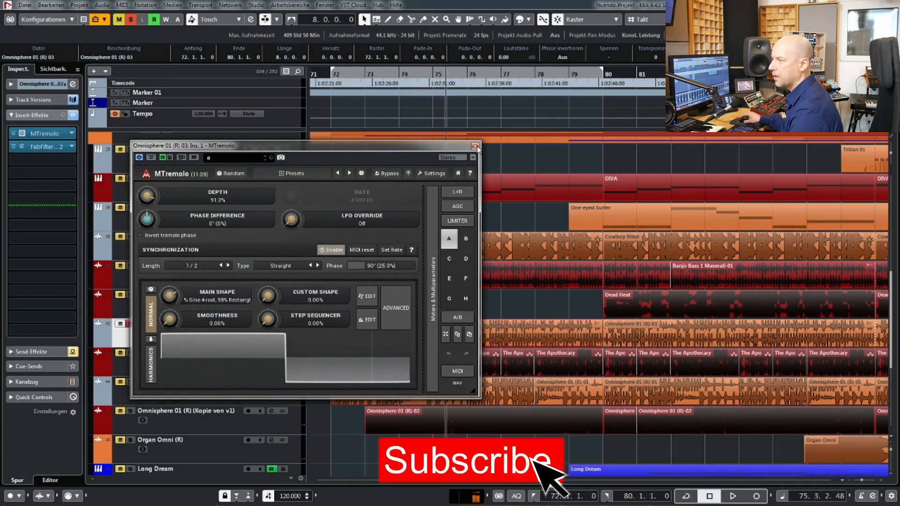
left_click(474, 146)
Bypass all insert effects of the Omnisphere 01 (R) 03 track and check its bar 72 event's warp algorithm in the Sample Editor.
left_click(348, 309)
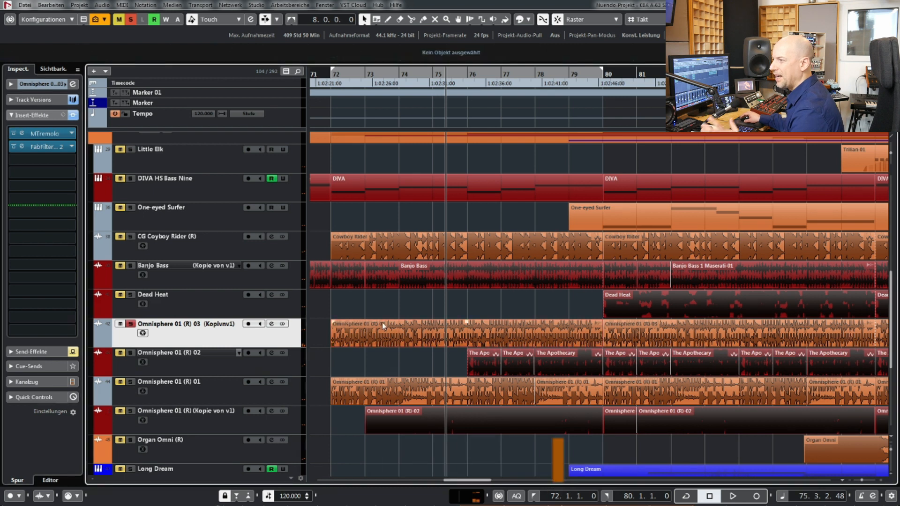
left_click(73, 115)
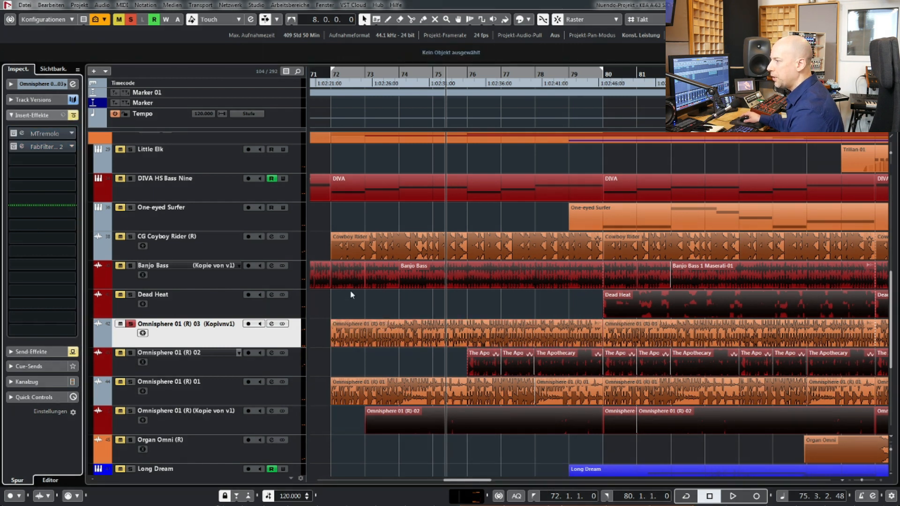
left_click(427, 331)
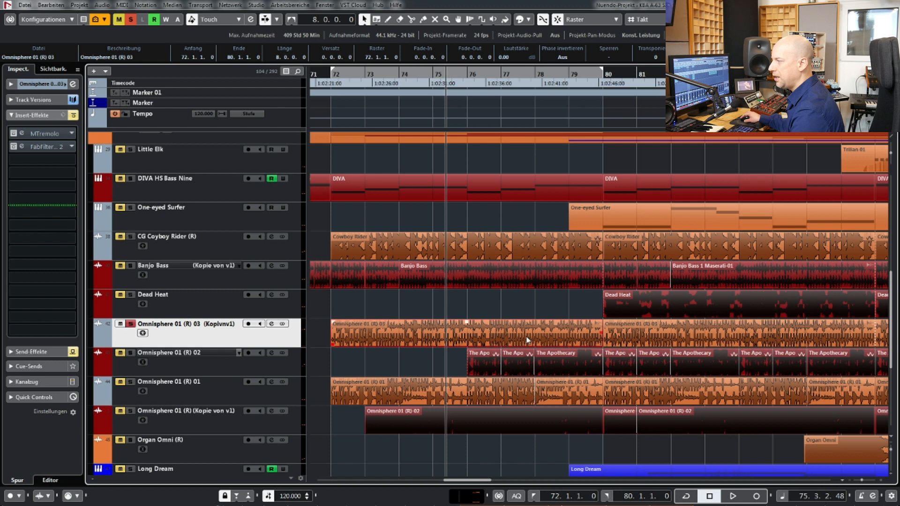
double_click(513, 338)
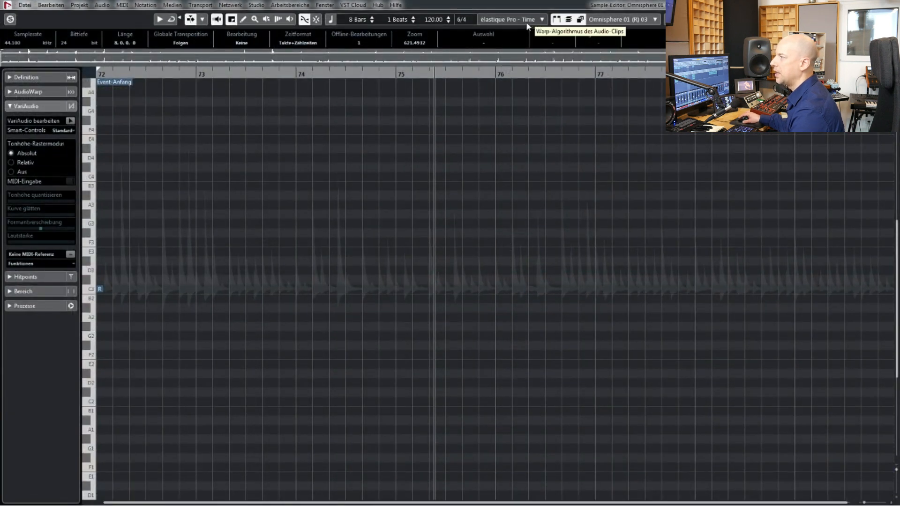
left_click(893, 5)
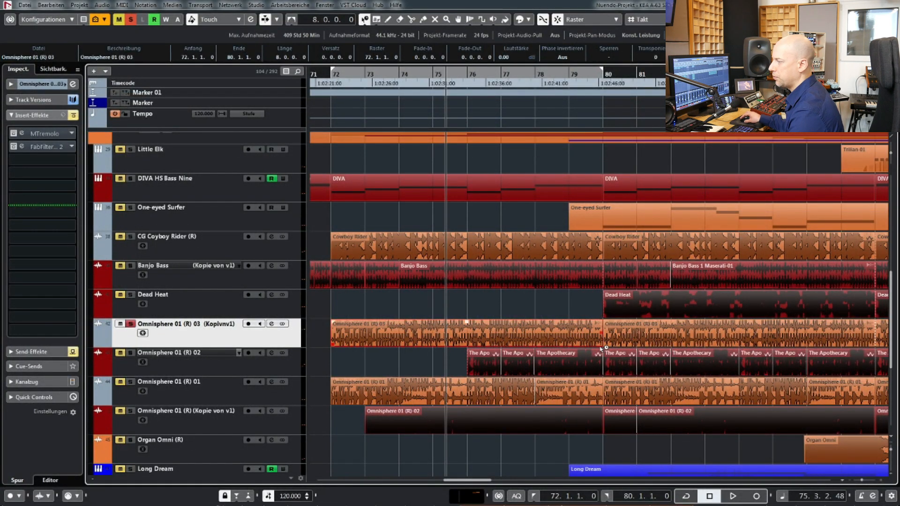
Try to time-compress the Omnisphere 01 (R) 03 event to end at bar 76, listen to it and undo the stretch.
left_click_drag(601, 348, 471, 330)
key("KP_1")
key("space")
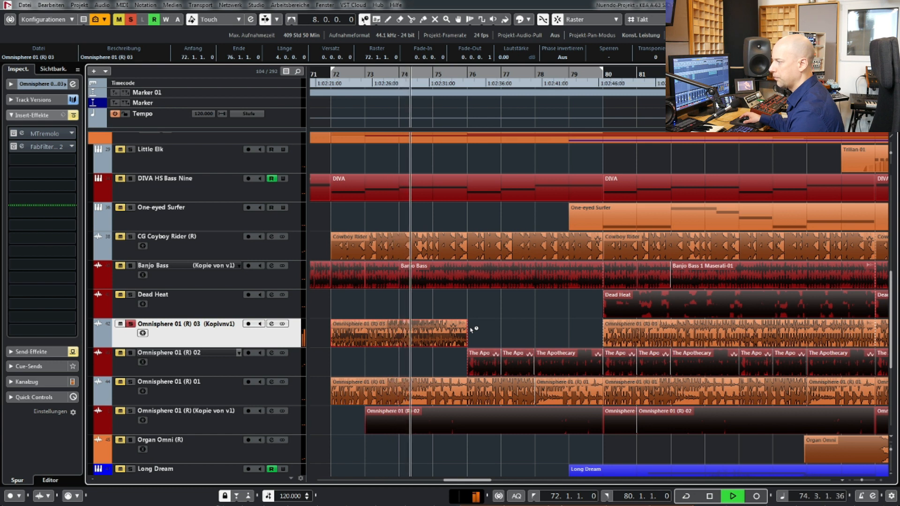
key("space")
key("ctrl+z")
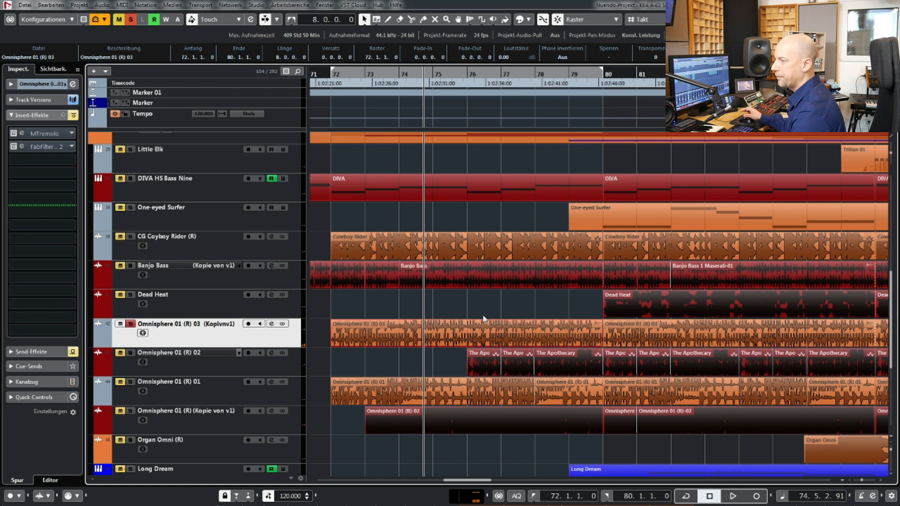
Play the Omnisphere 01 (R) 03 event from bar 72 and reactivate the track's insert effects.
key("KP_1")
key("space")
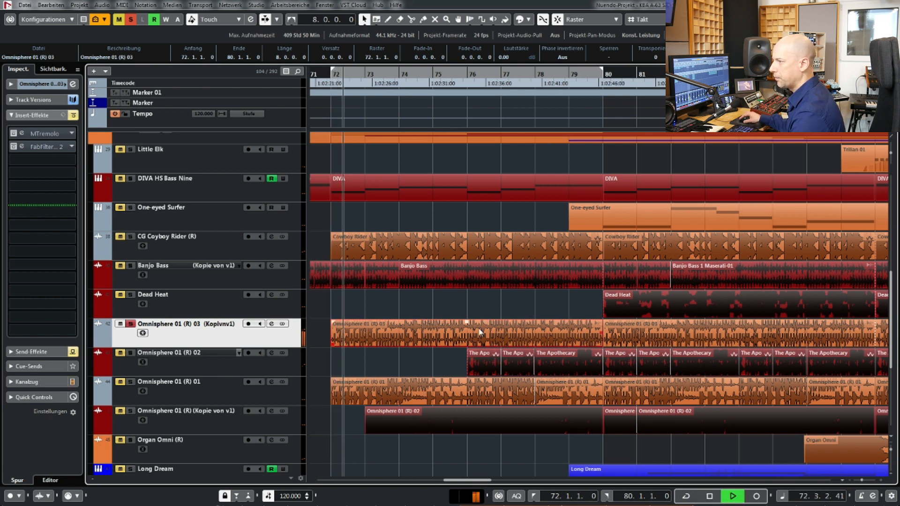
left_click(73, 115)
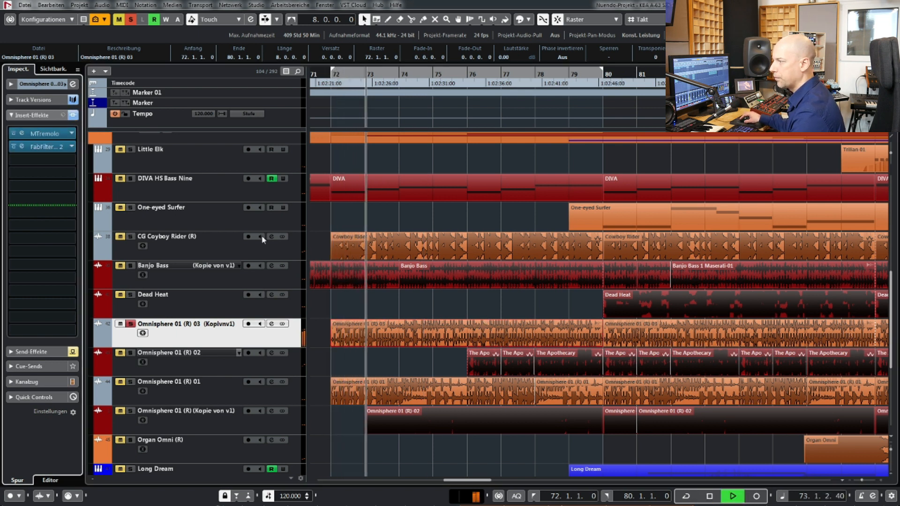
Set the Omnisphere 01 (R) 03 clip's warp algorithm to élastique Pro - Tape and listen to it with the insert effects bypassed.
double_click(402, 334)
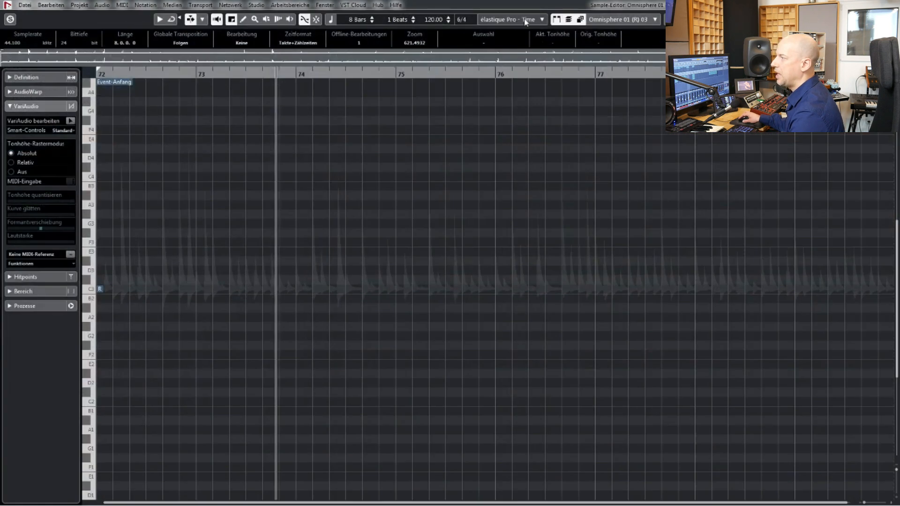
left_click(526, 21)
mouse_move(528, 31)
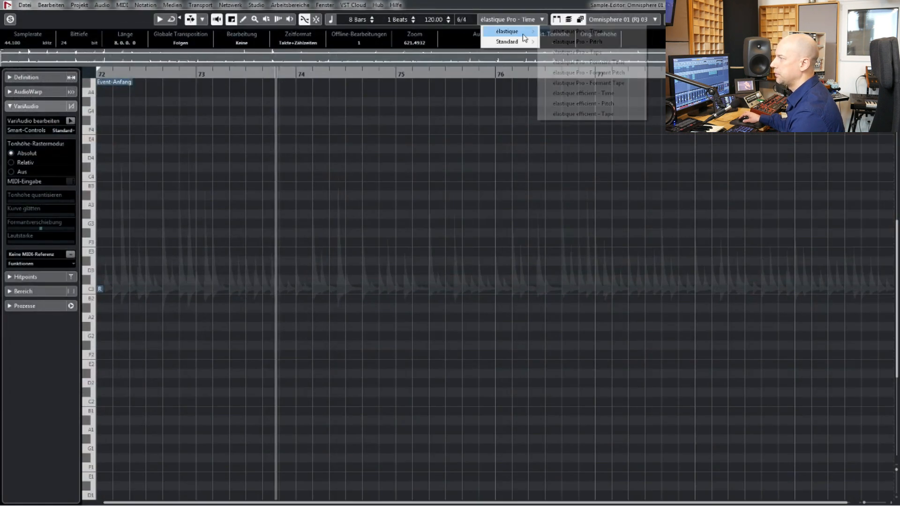
left_click(556, 50)
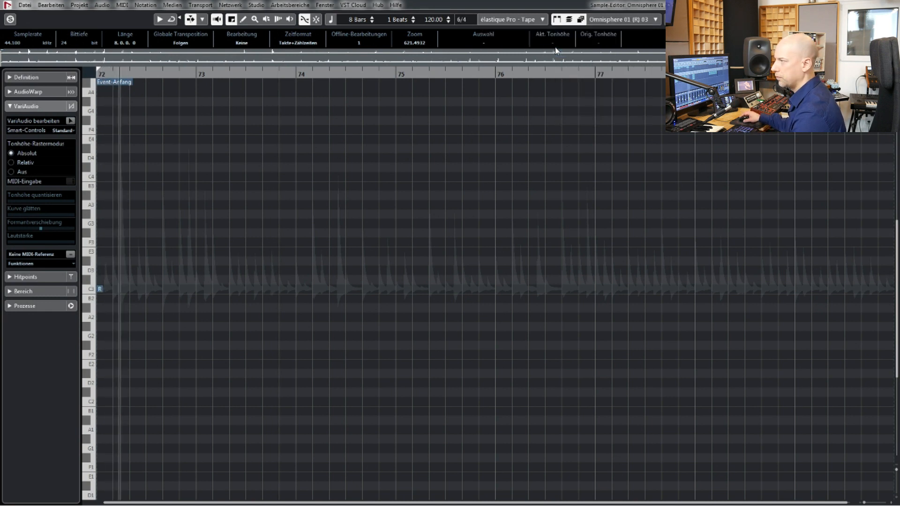
key("Return")
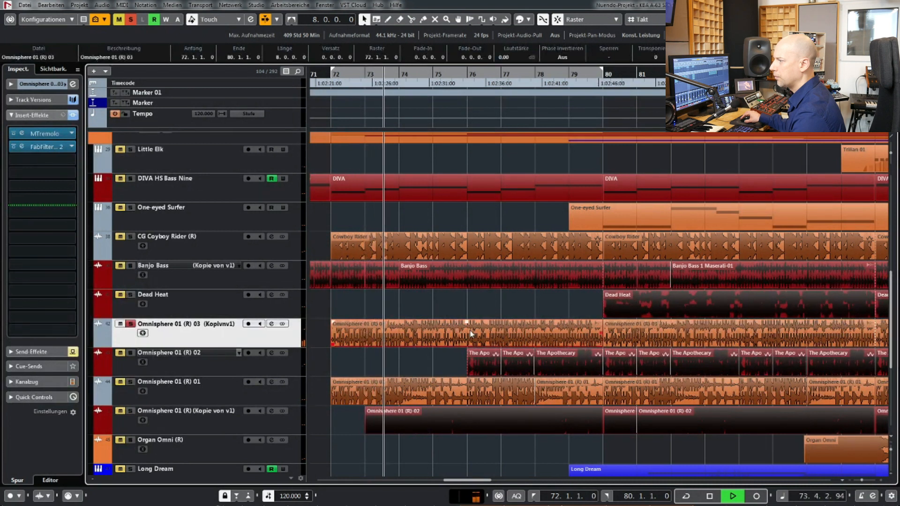
left_click(73, 115)
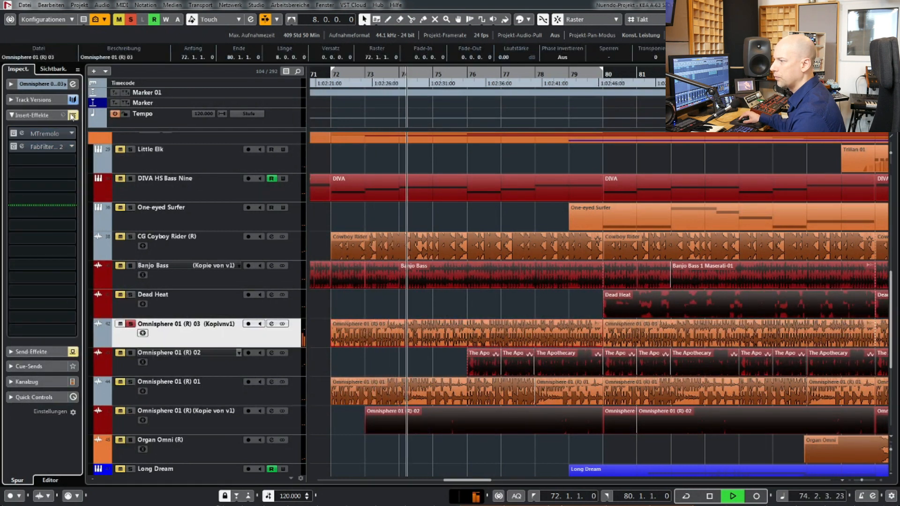
key("space")
Set the Omnisphere 01 (R) 03 clip's warp algorithm back to élastique Pro - Time during playback and close the Sample Editor.
double_click(384, 333)
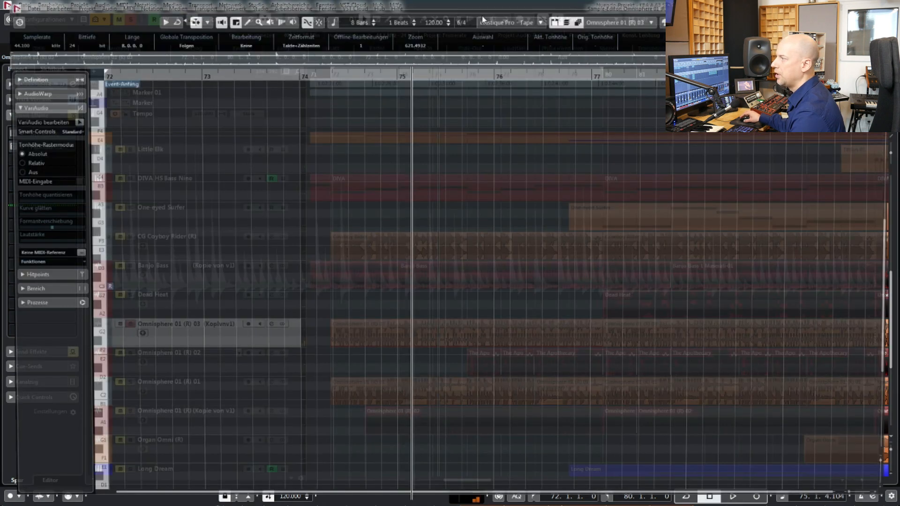
key("space")
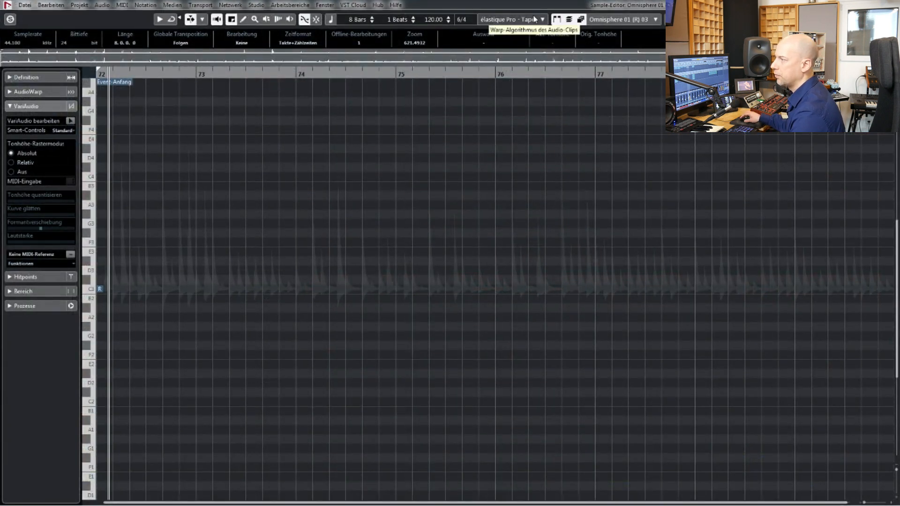
left_click(542, 19)
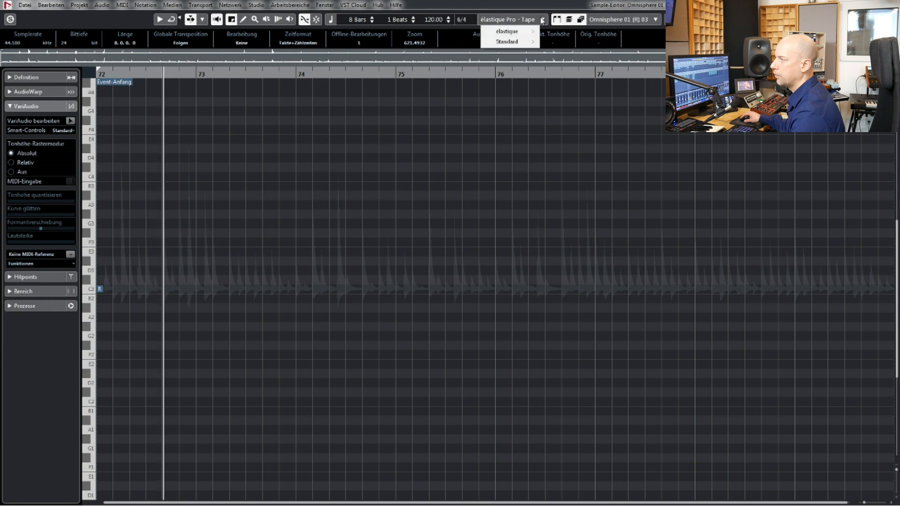
left_click(552, 31)
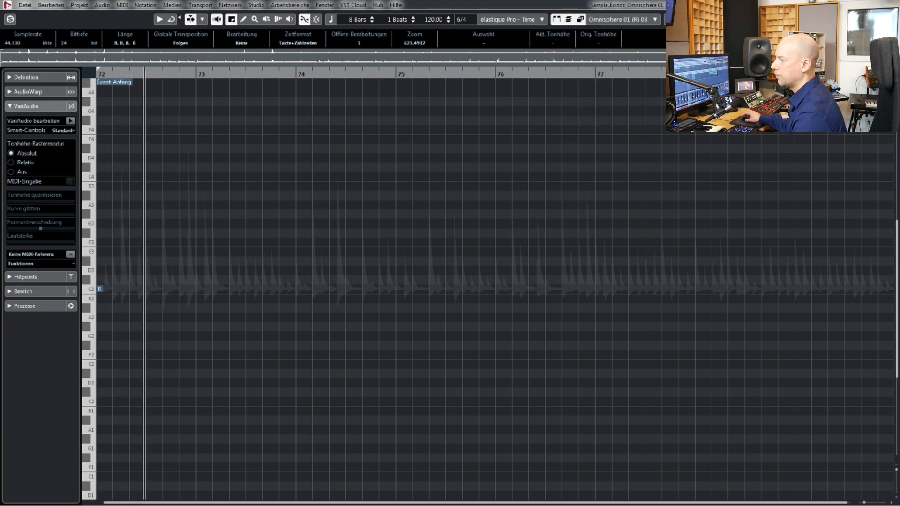
left_click(893, 5)
Reactivate all insert and send effects of the Omnisphere 01 (R) 03 track.
left_click(524, 313)
left_click(525, 331)
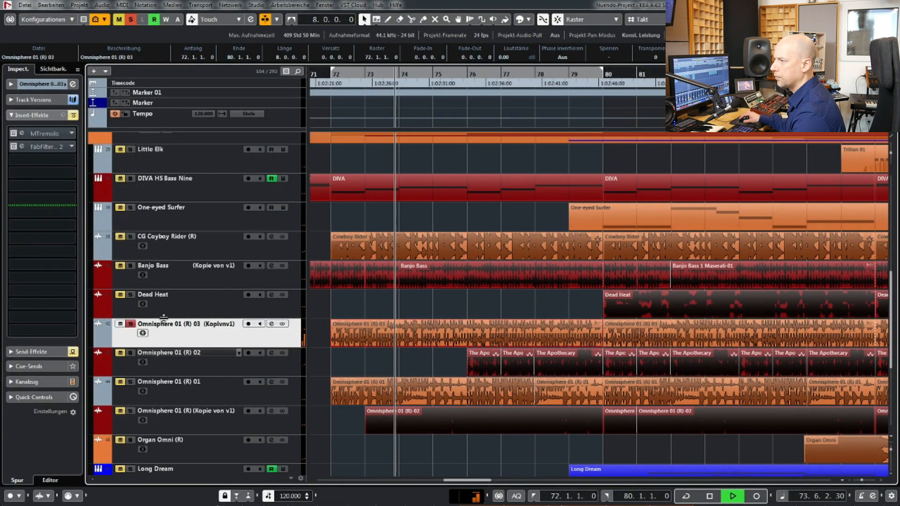
left_click(74, 115)
left_click(73, 352)
Check the warp algorithm of The Apothecary event at bar 78 on the Omnisphere 01 (R) 02 track and play it soloed.
left_click(499, 360)
key("space")
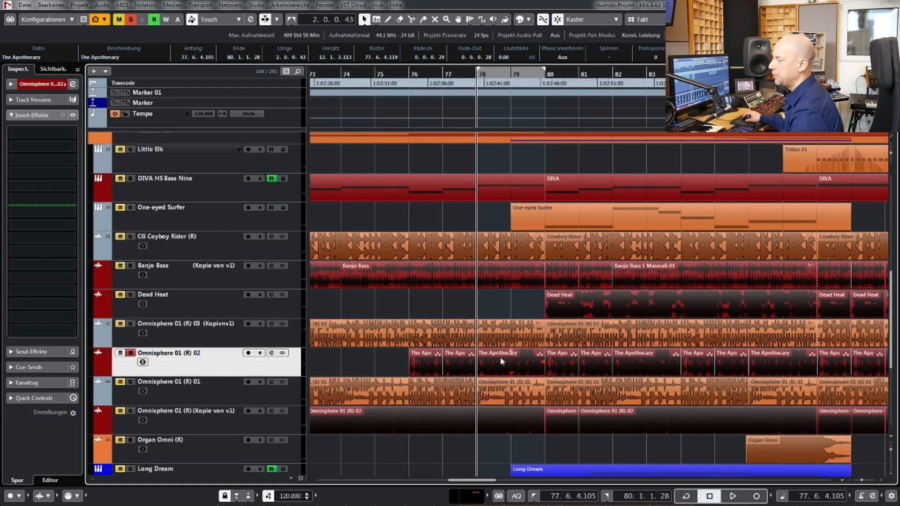
double_click(505, 357)
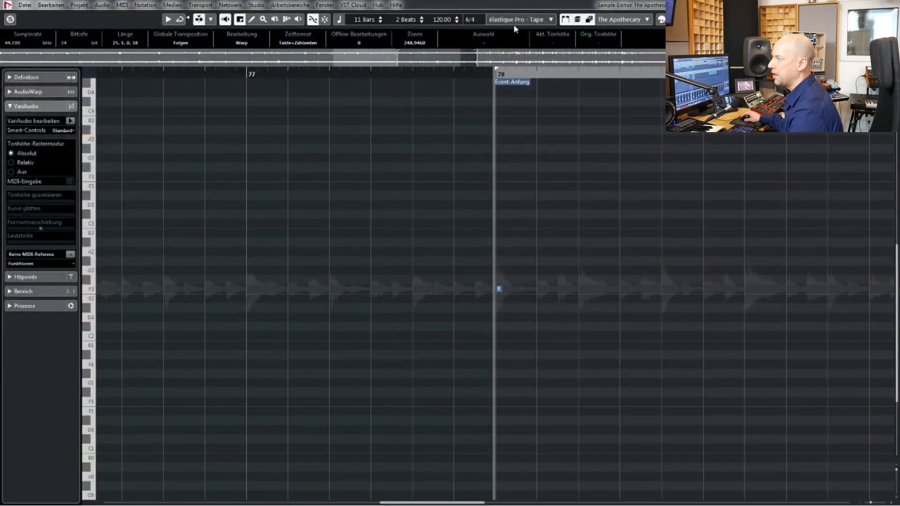
left_click(892, 4)
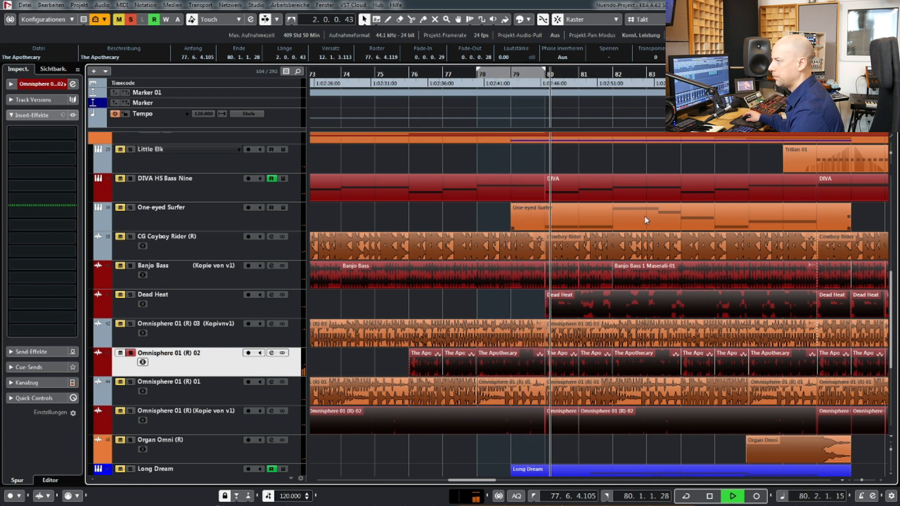
key("space")
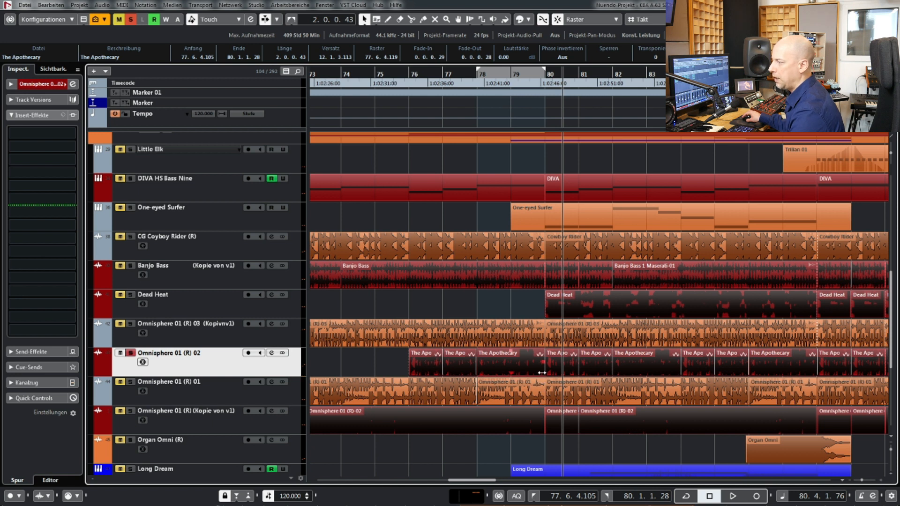
Time-compress The Apothecary event at bar 78 so that it ends at bar 79, and listen to it.
left_click_drag(542, 373, 511, 373)
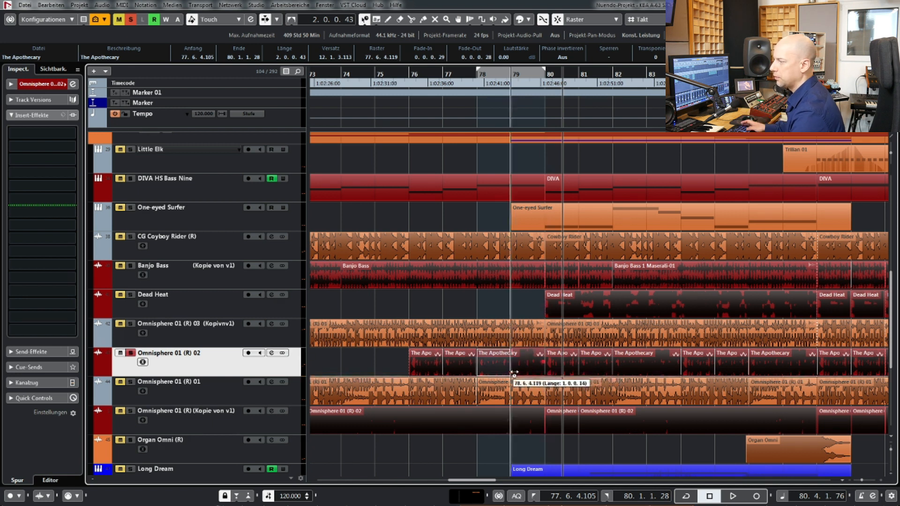
key("space")
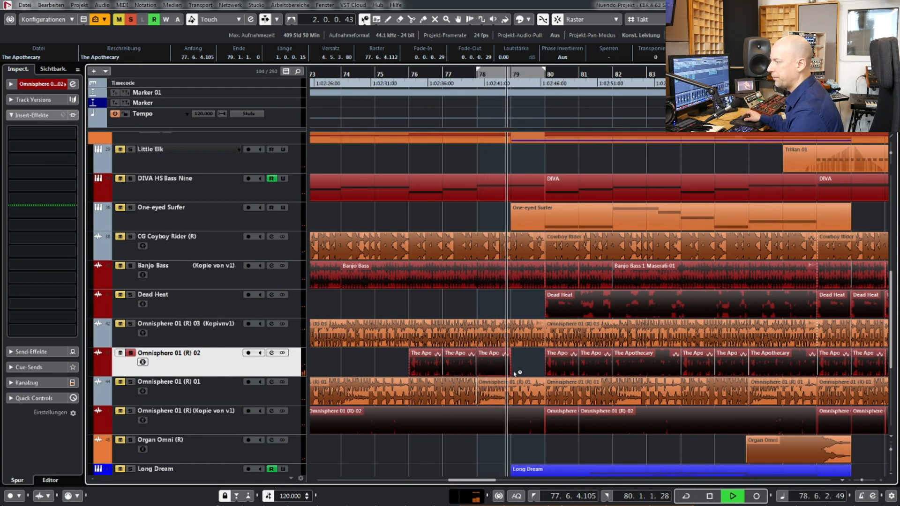
key("space")
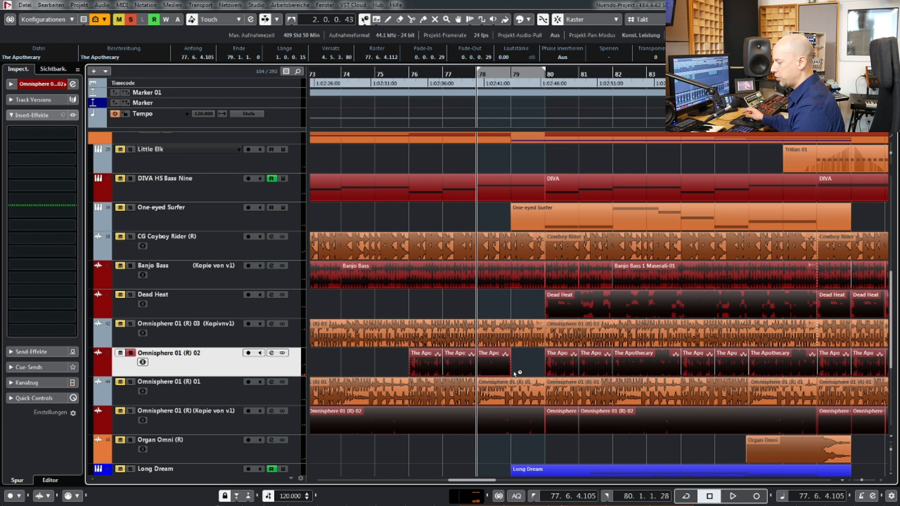
Undo the time compression of The Apothecary event at bar 78 and play it soloed.
key("ctrl+z")
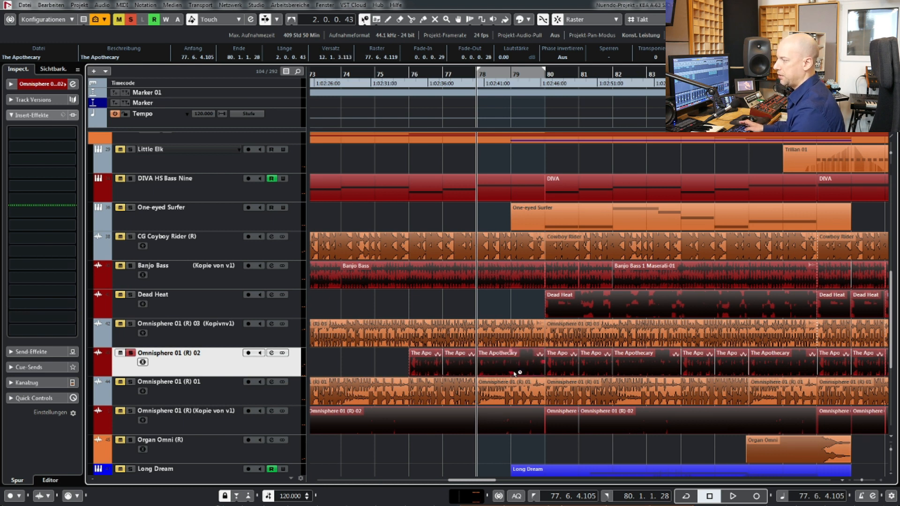
key("space")
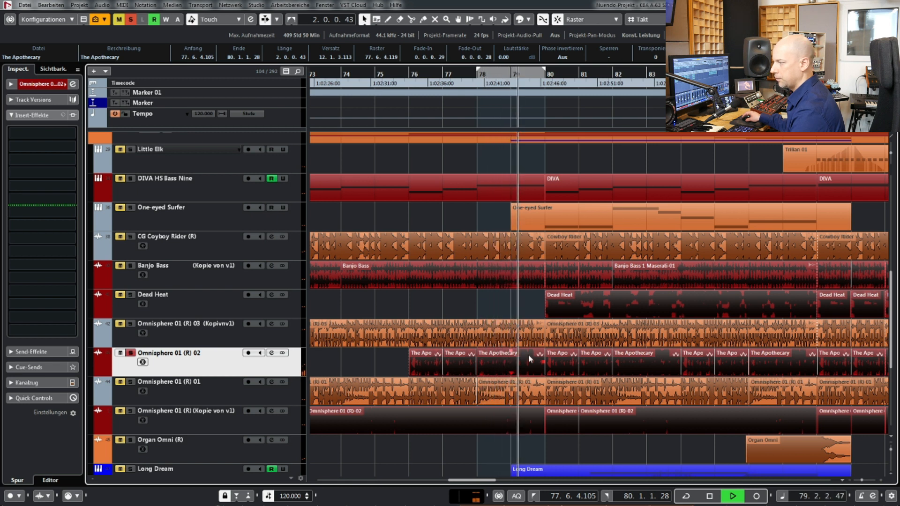
key("space")
Open The Apothecary event at bar 78 in the Sample Editor, set its warp algorithm to élastique Pro - Time and listen to it.
double_click(530, 359)
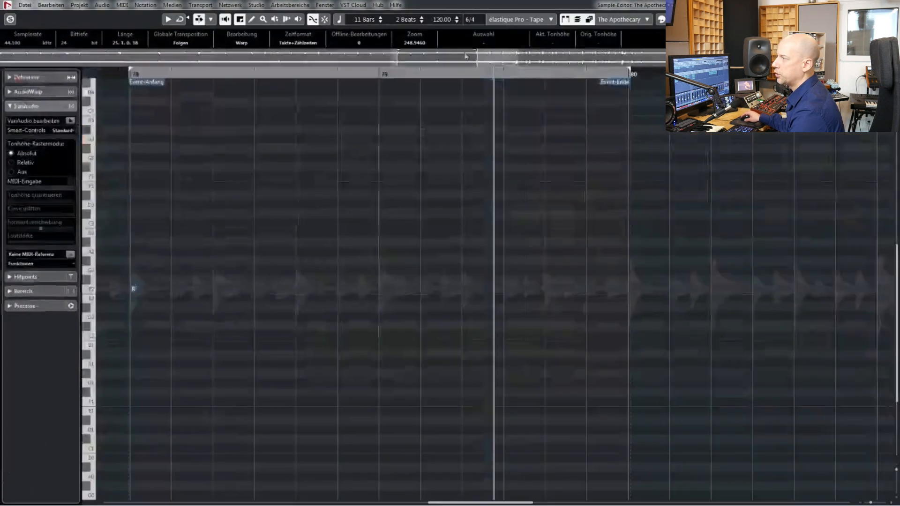
left_click(551, 20)
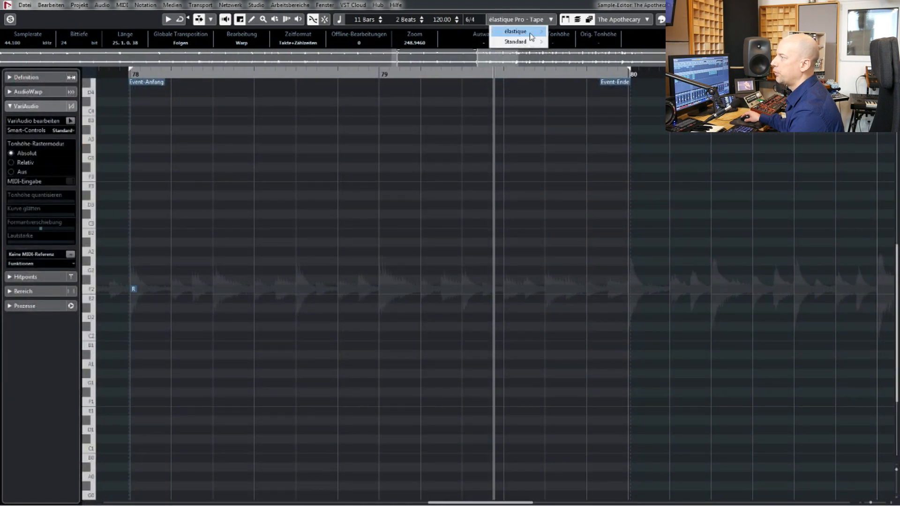
mouse_move(535, 31)
left_click(587, 29)
key("space")
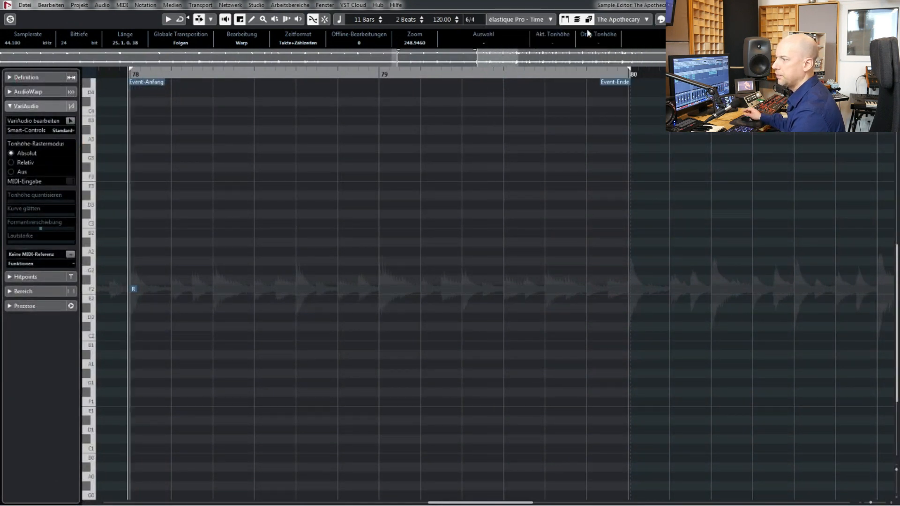
Set The Apothecary event's warp algorithm back to élastique Pro - Tape during playback, and close the editor with all solos cleared.
left_click(551, 19)
mouse_move(539, 32)
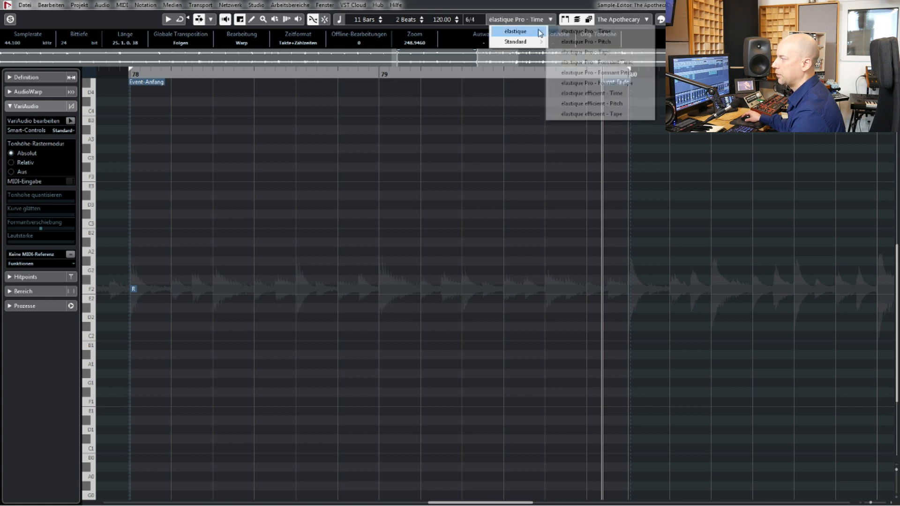
left_click(585, 52)
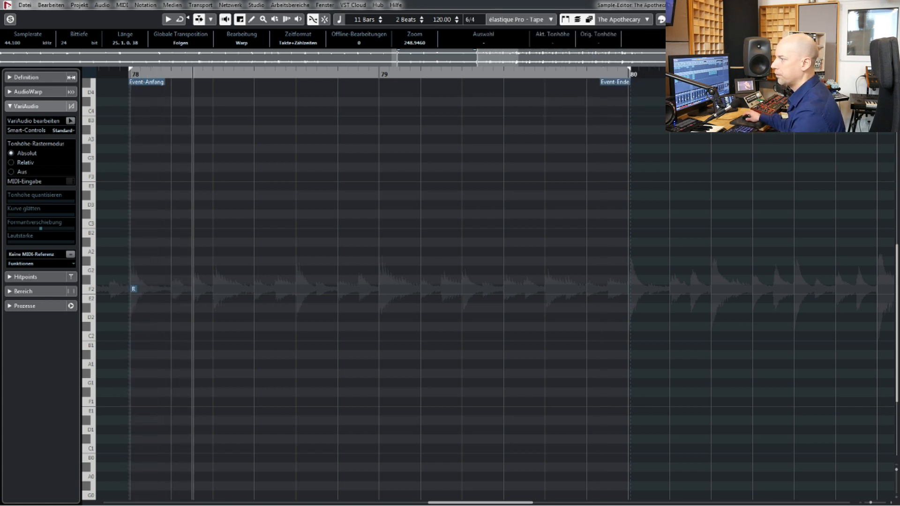
left_click(892, 4)
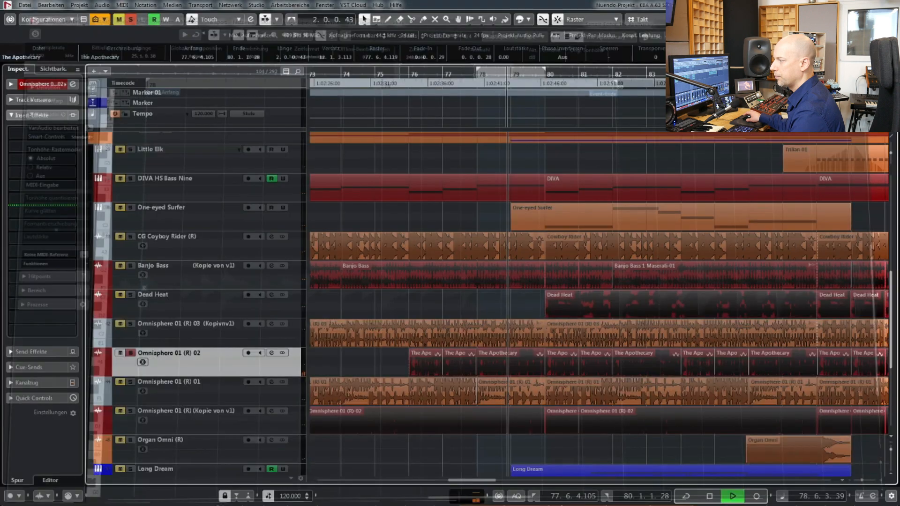
left_click(131, 19)
key("space")
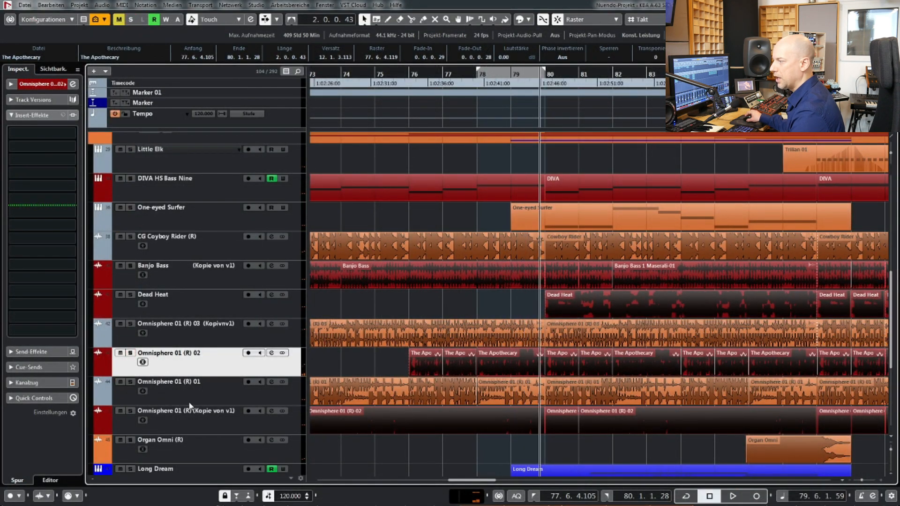
Set the locators to the bar 80 event on the Omnisphere 01 (R) 01 track and play it soloed.
left_click(190, 400)
scroll(395, 405, "down", 2)
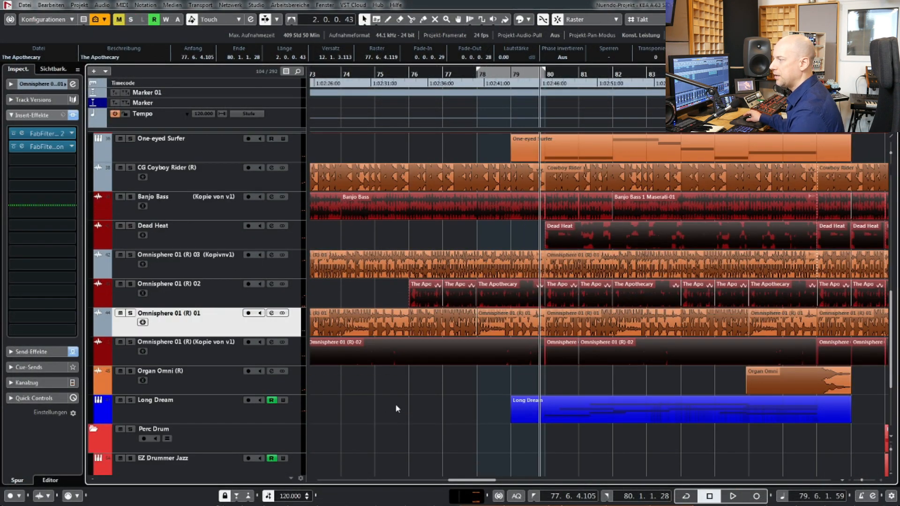
key("s")
left_click(589, 328)
key("p")
key("l")
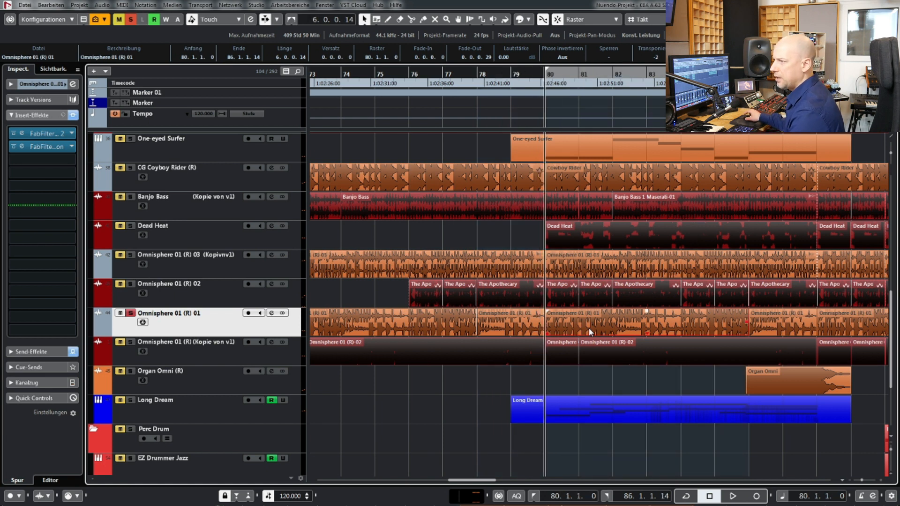
key("space")
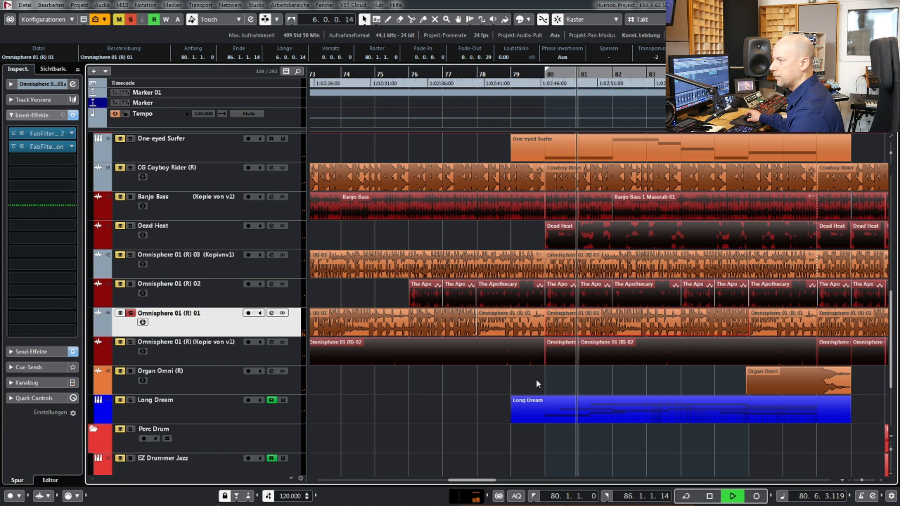
scroll(517, 378, "right", 2)
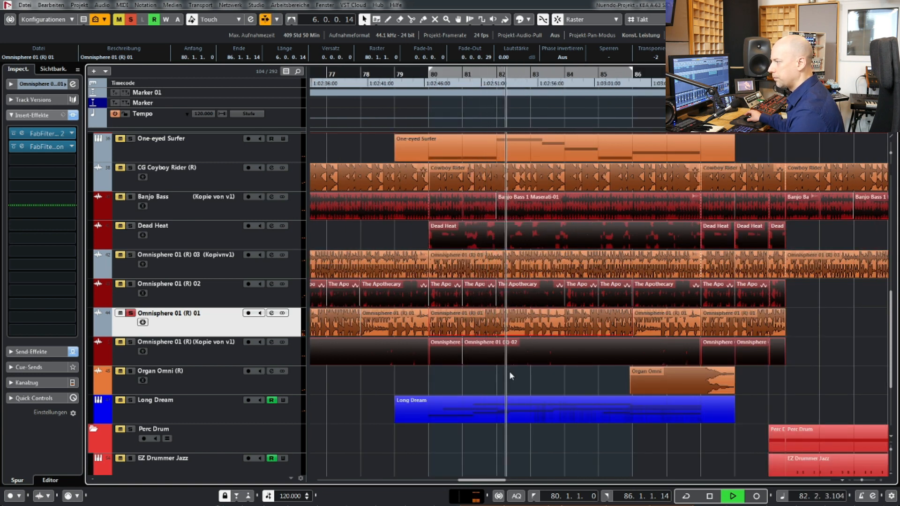
key("space")
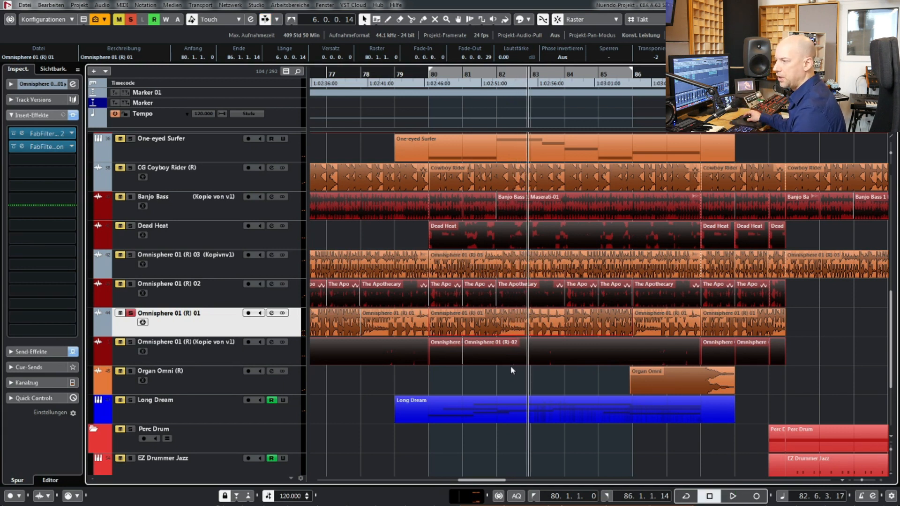
key("s")
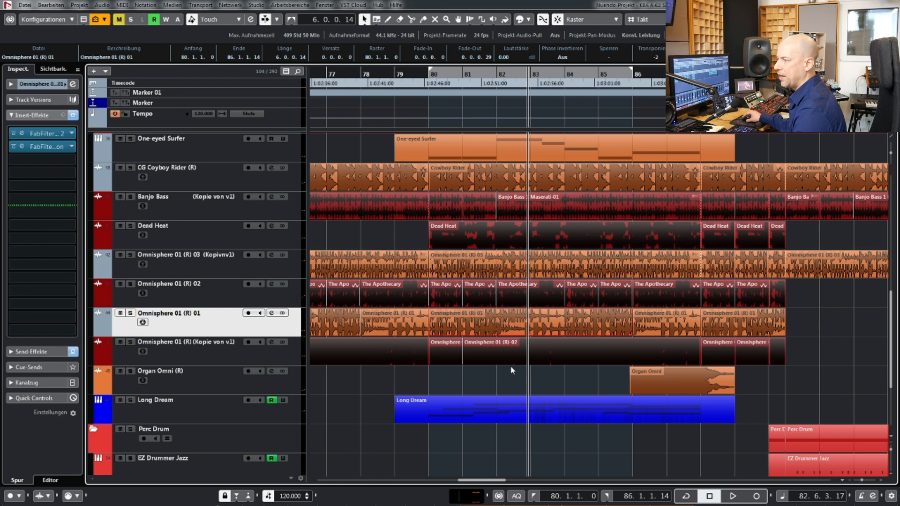
Select the events from bar 80 on the Omnisphere 01 (R) (Kopie von v1) track and play them soloed between the locators.
left_click(226, 346)
left_click_drag(439, 378, 497, 351)
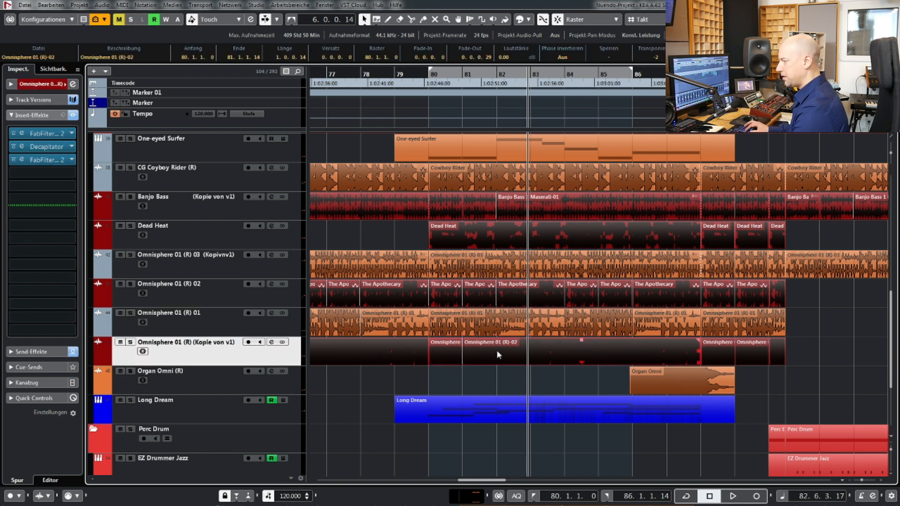
key("p")
key("l")
key("s")
key("space")
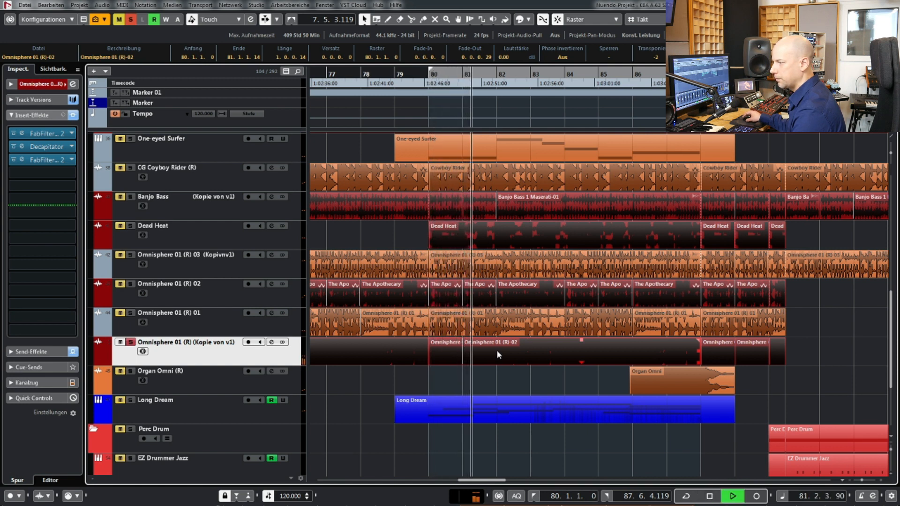
key("space")
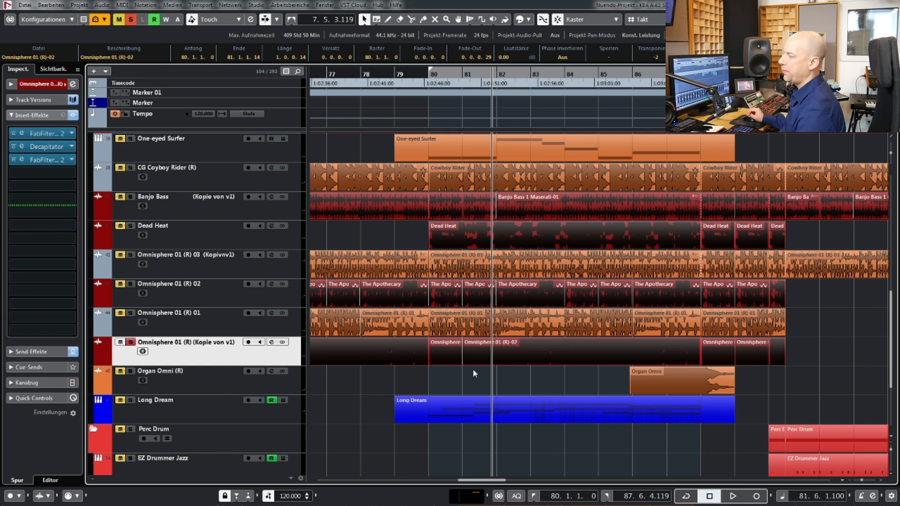
key("KP_1")
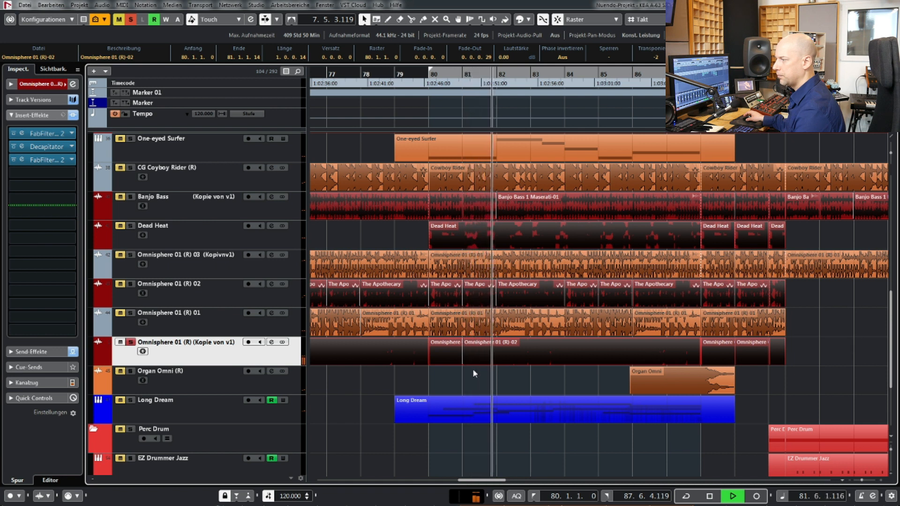
key("space")
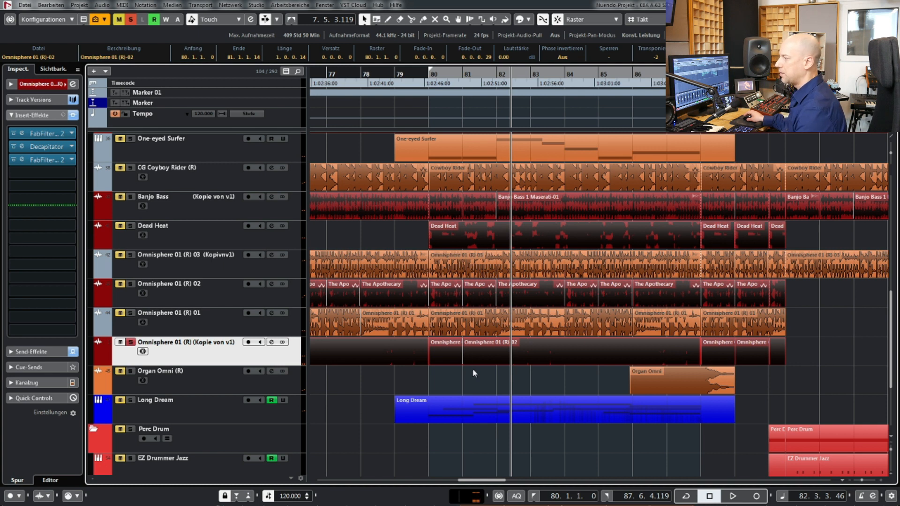
key("s")
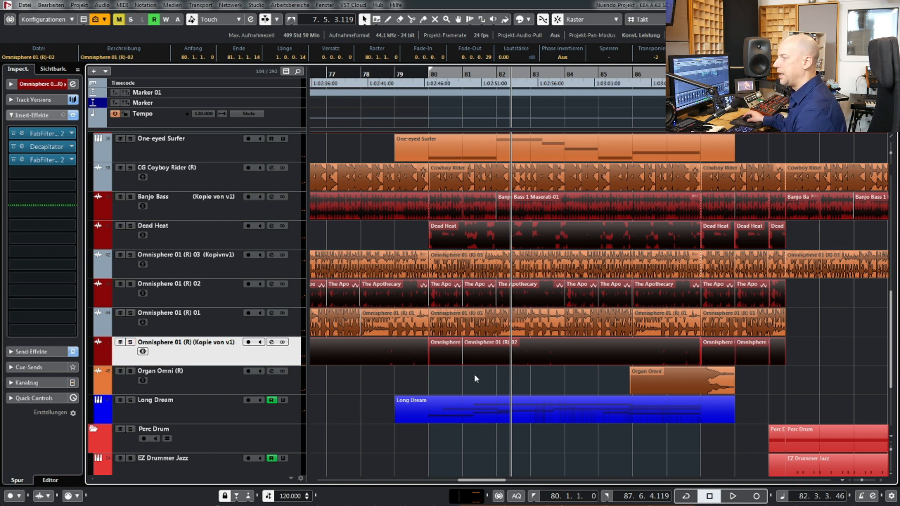
Bounce The Apothecary event at bar 82 on the Omnisphere 01 (R) 02 track to a new file, replacing the original event.
left_click(532, 323)
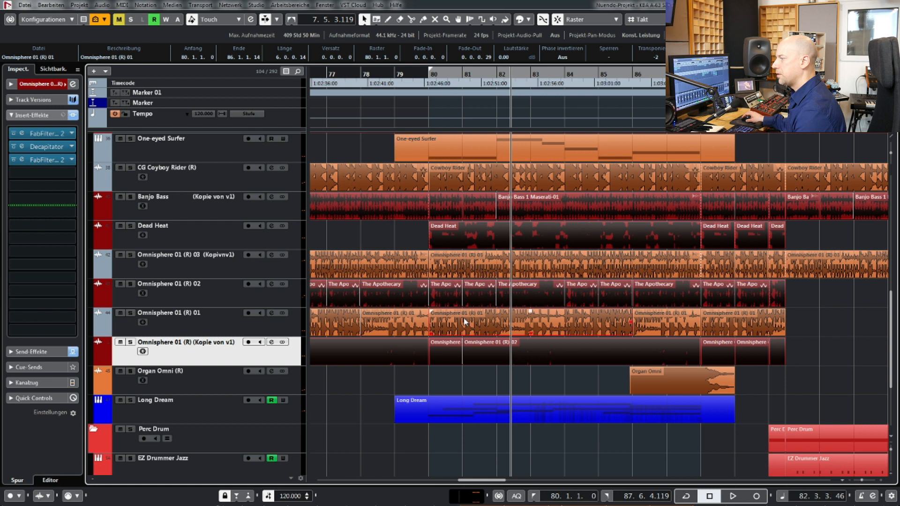
right_click(537, 291)
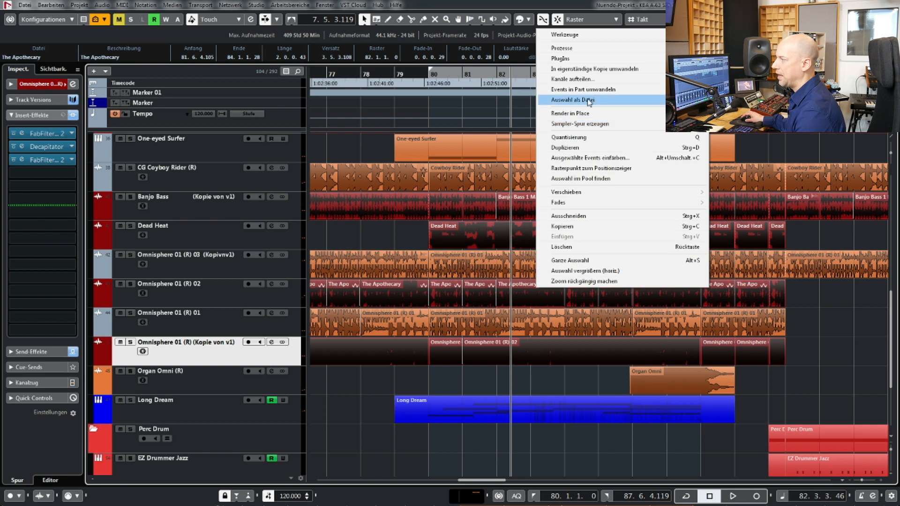
left_click(609, 102)
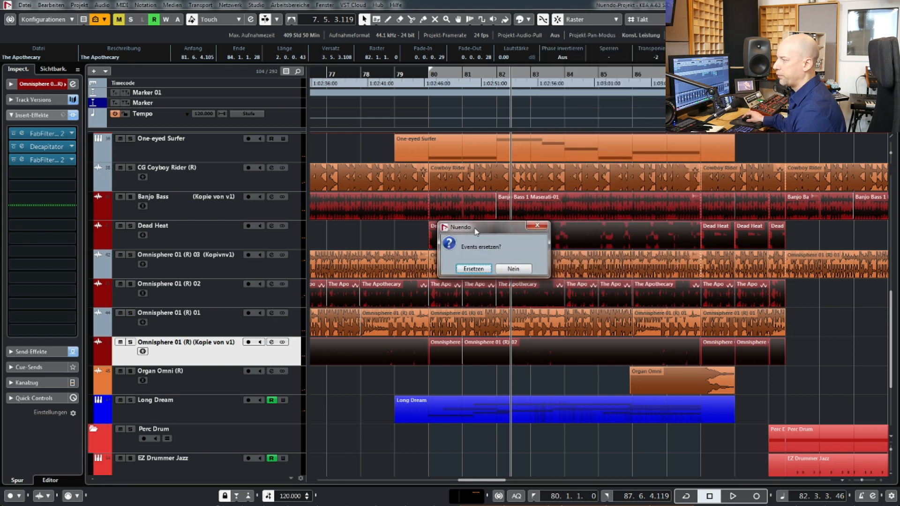
left_click(472, 269)
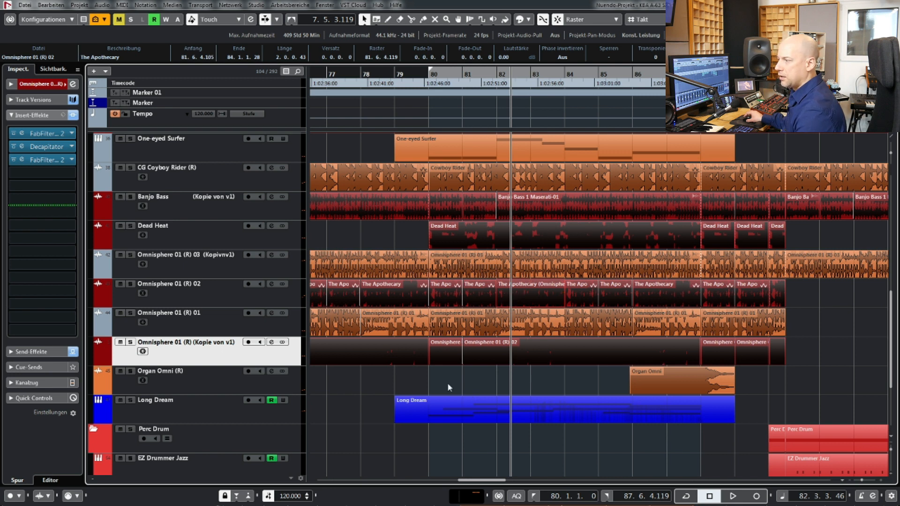
Select both Kontakt 5 02 (R) string tracks with all their events and set the locators from bar 72 to bar 88.
scroll(440, 375, "down", 5)
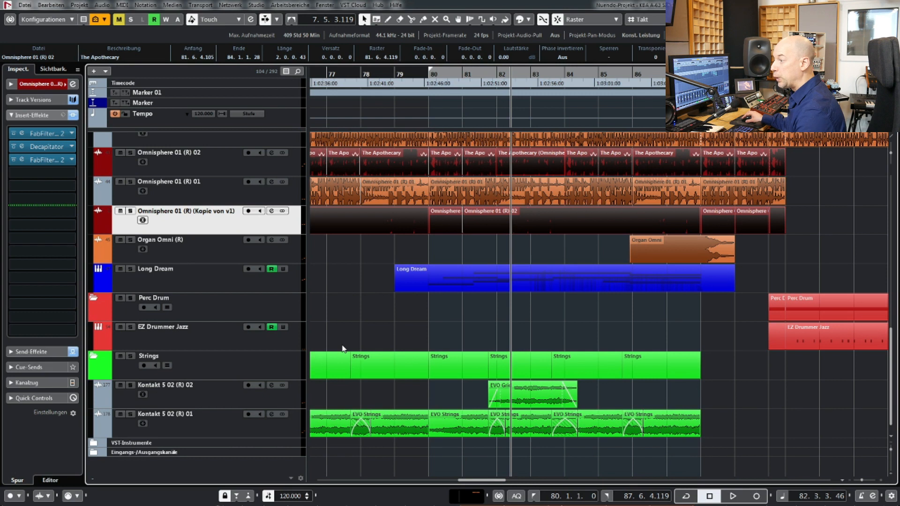
left_click(206, 383)
left_click(194, 433, "shift")
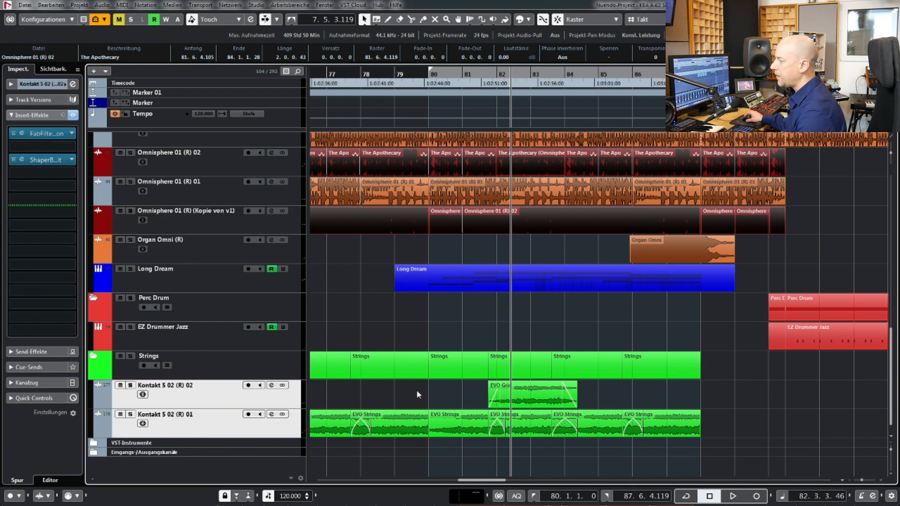
scroll(441, 336, "left", 4)
left_click(364, 397)
left_click_drag(364, 398, 888, 452)
key("p")
Play the two Kontakt 5 02 (R) string tracks soloed from bar 72 and inspect the ShaperBox insert settings.
key("KP_1")
key("s")
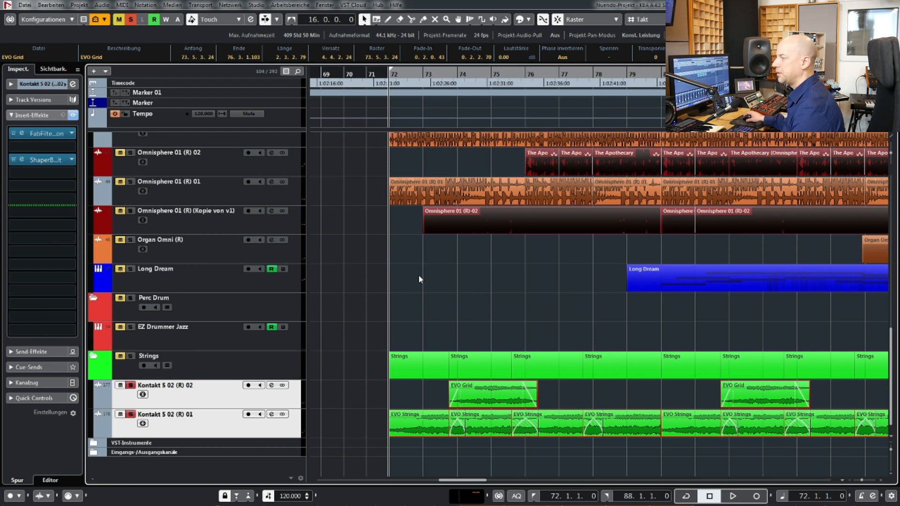
key("space")
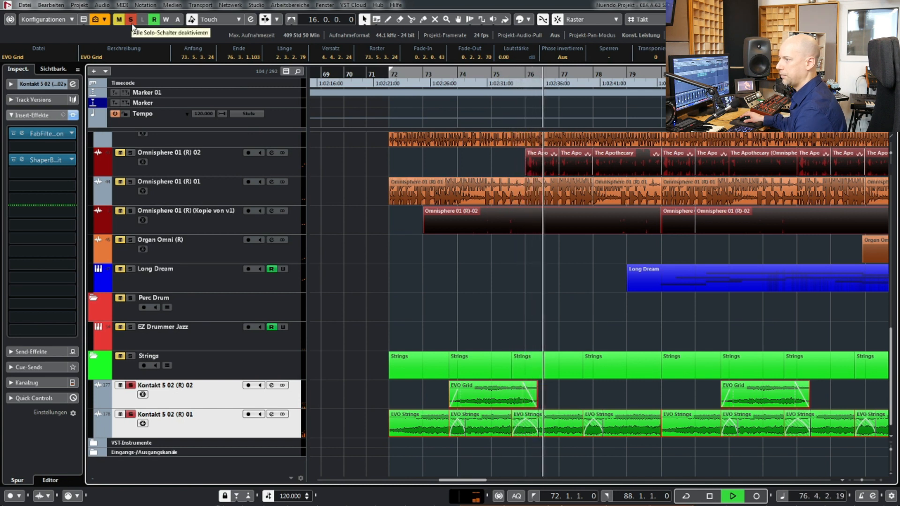
key("space")
left_click(26, 159)
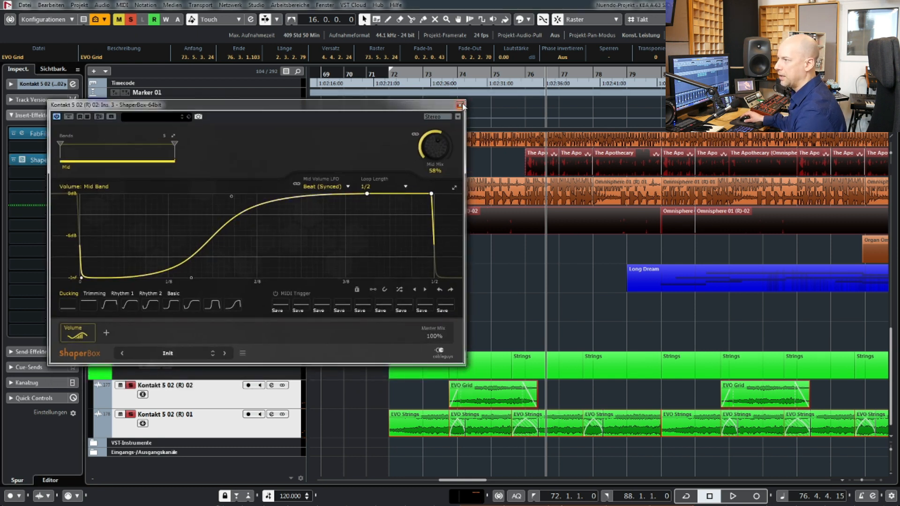
left_click(460, 105)
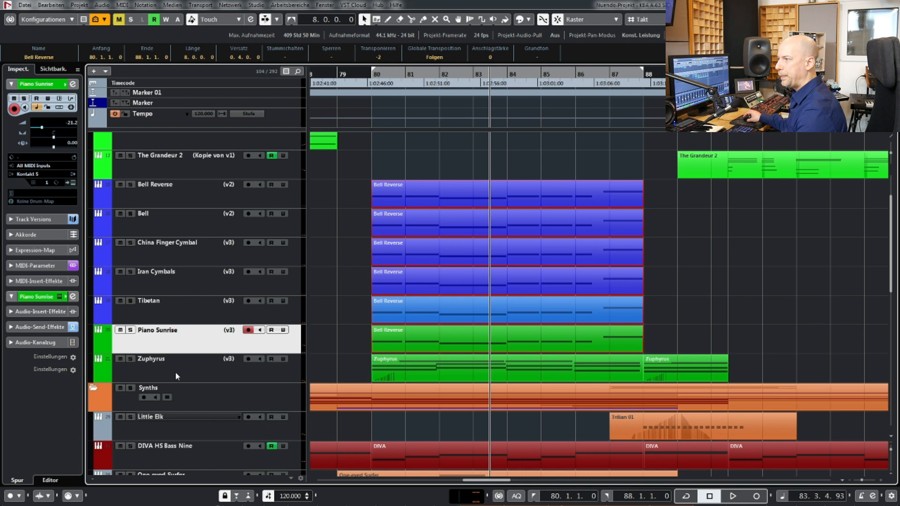
Play the Zuphyrus track soloed from bar 80 and remove the solo again.
left_click(176, 375)
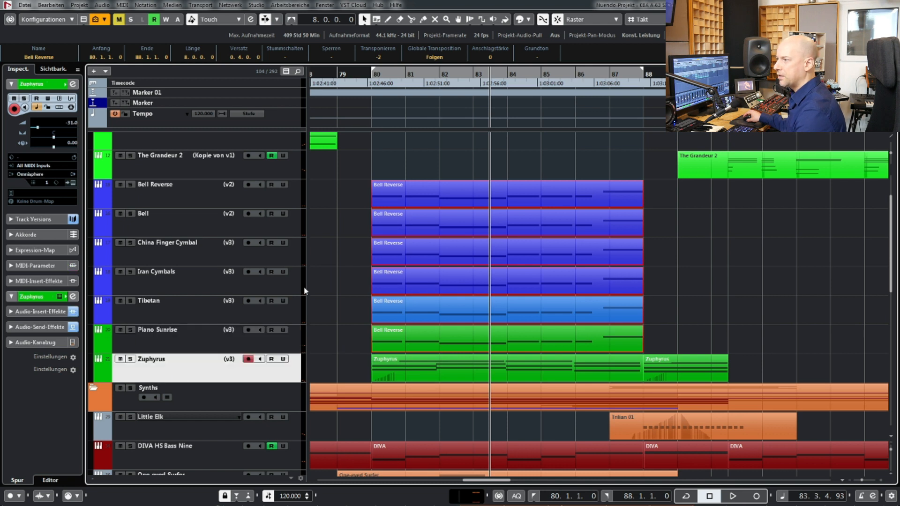
key("s")
key("KP_1")
key("space")
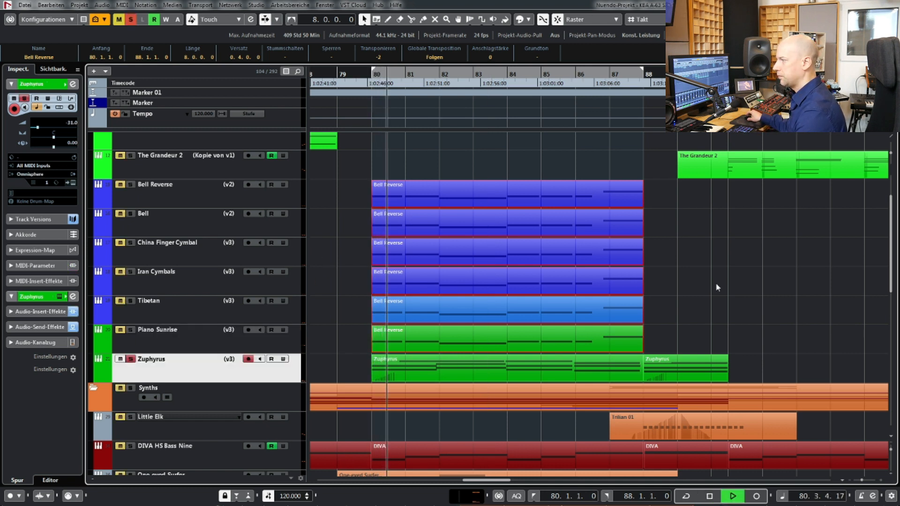
scroll(715, 286, "down", 2)
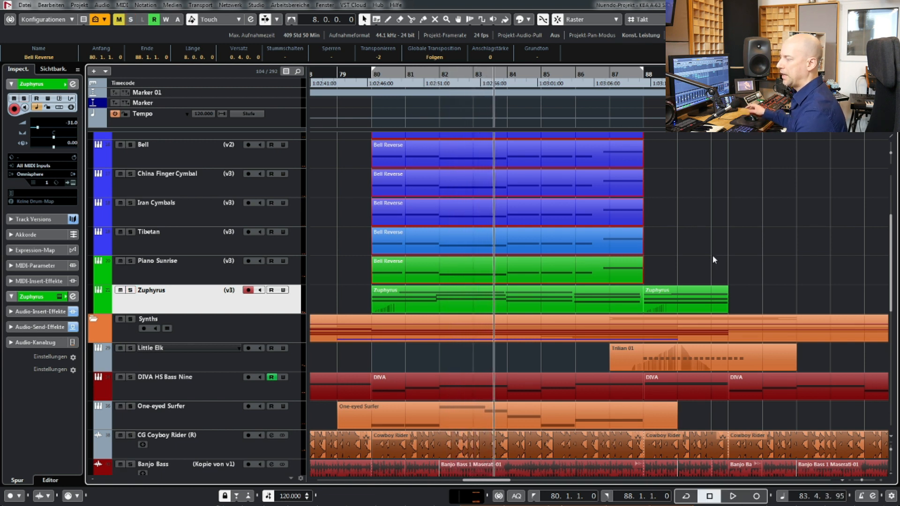
key("s")
Deselect all events and play the whole arrangement around bar 83 without any solo.
key("space")
left_click(717, 241)
key("space")
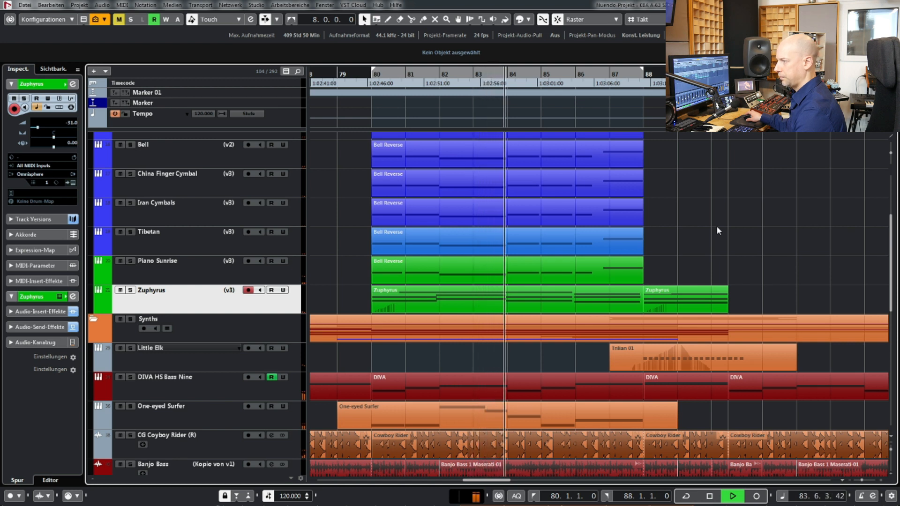
Stop playback with the Zuphyrus track soloed and duplicate its v3 track version.
key("s")
key("space")
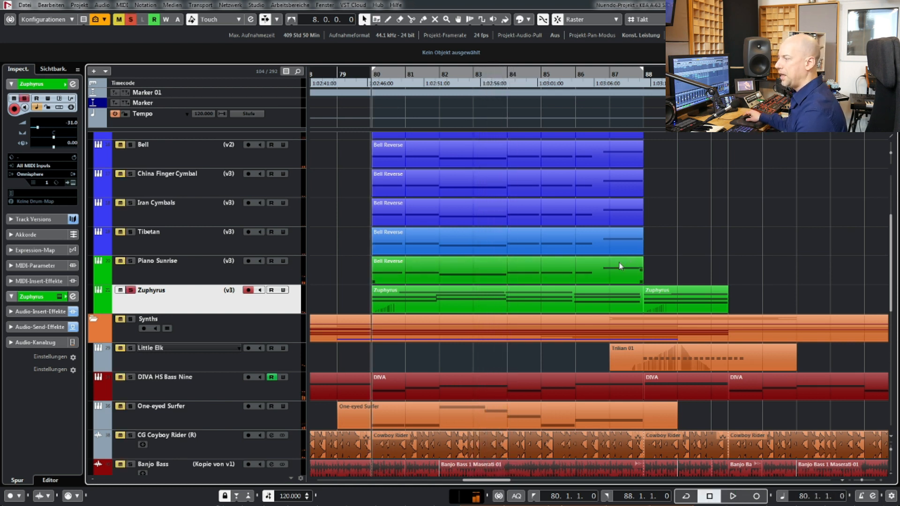
left_click(532, 303)
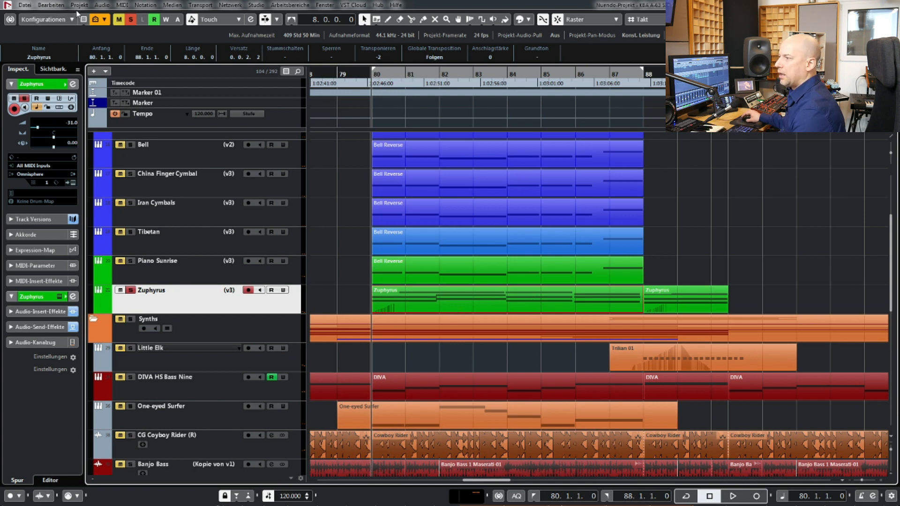
left_click(36, 219)
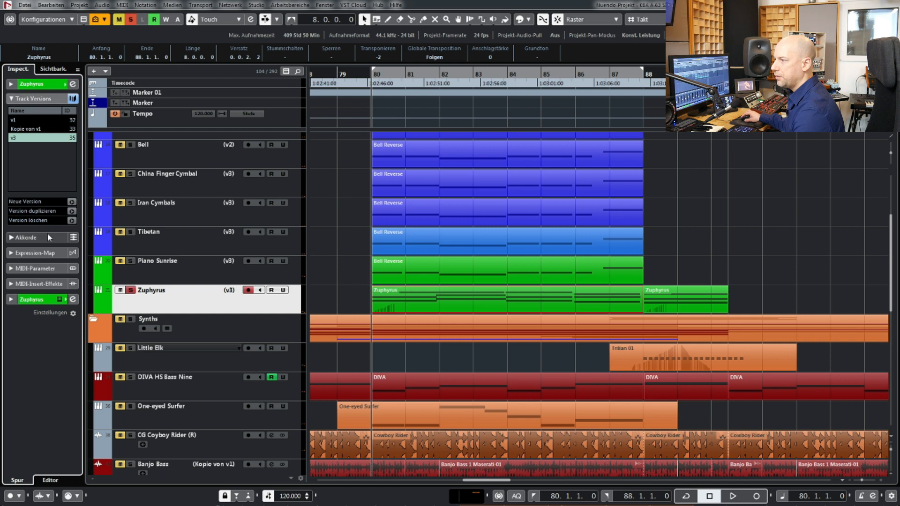
left_click(72, 211)
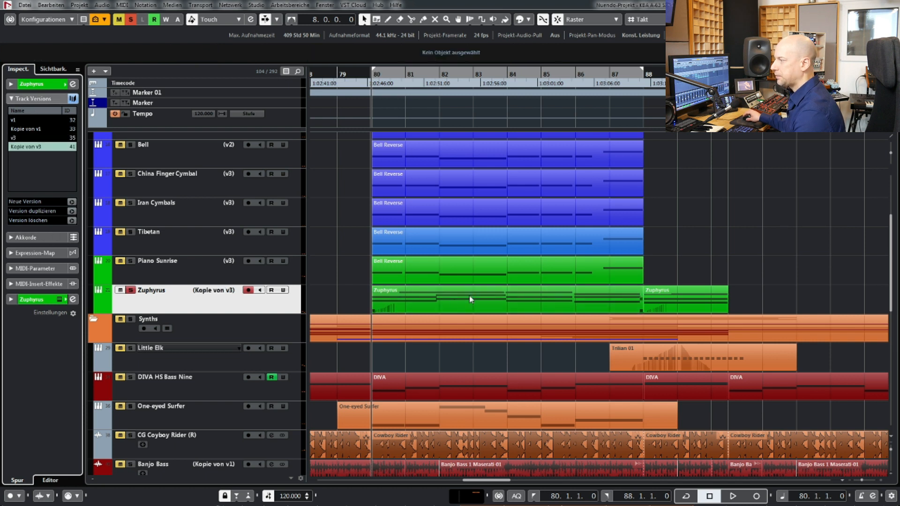
Apply the double tempo logical preset to the Zuphyrus part at bars 80 to 88 and audition it soloed.
left_click(546, 308)
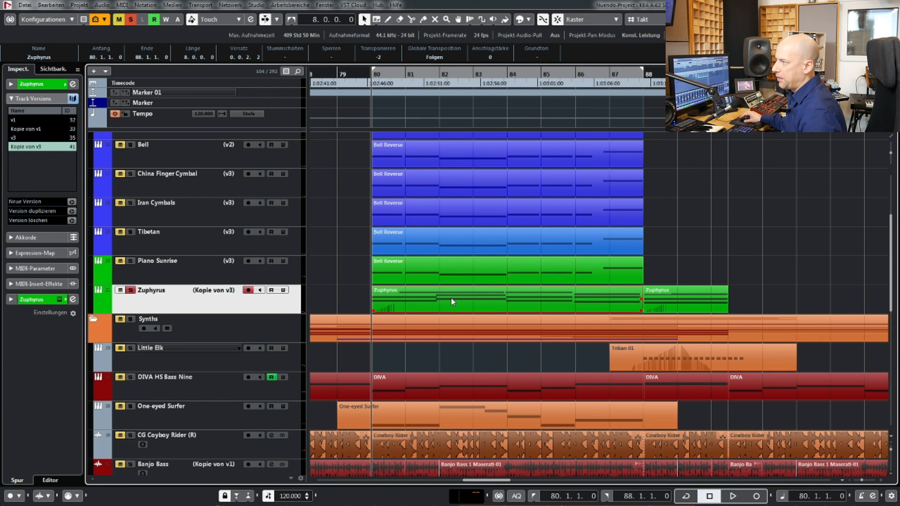
left_click(122, 5)
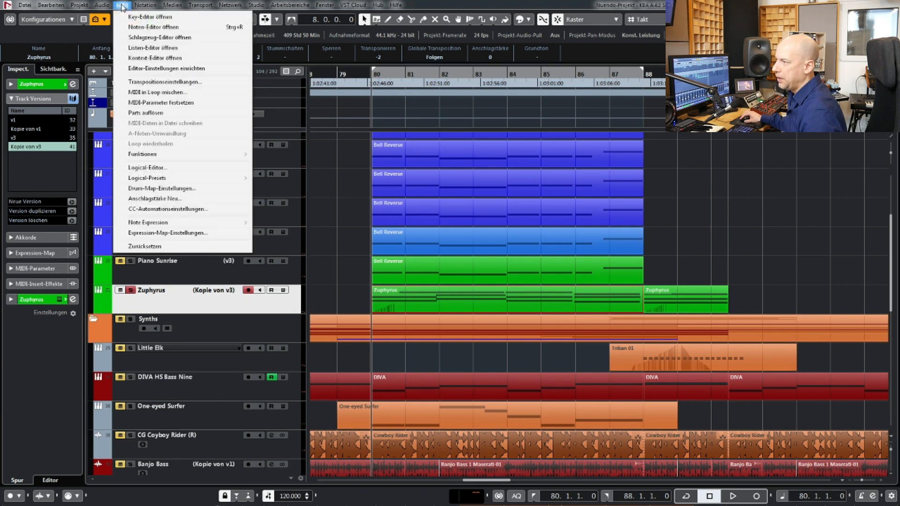
mouse_move(212, 177)
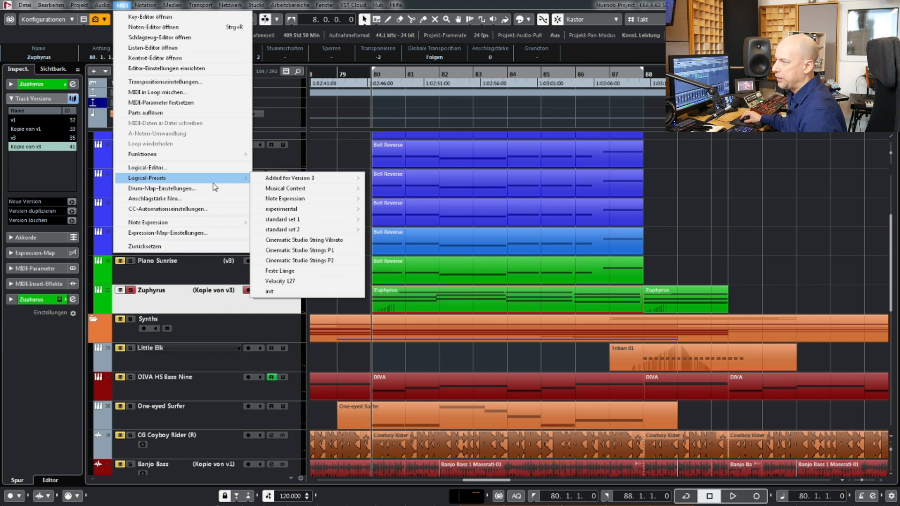
mouse_move(299, 222)
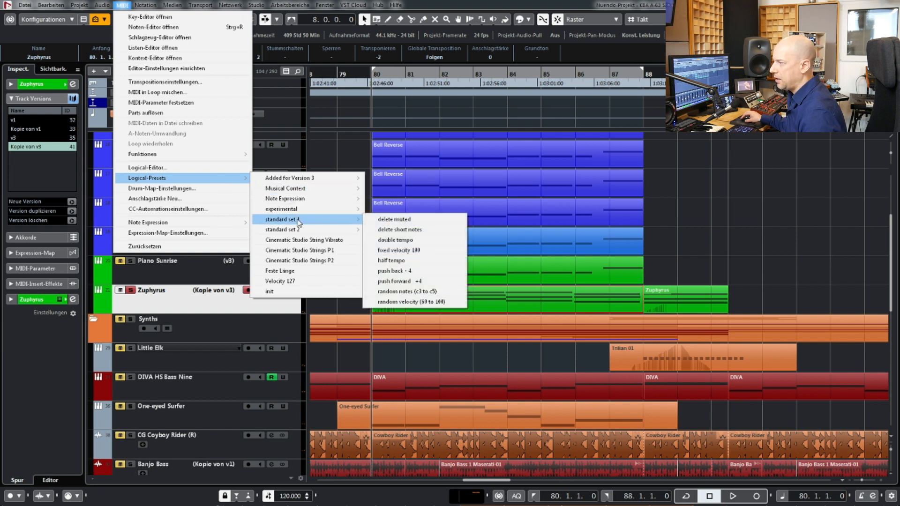
left_click(395, 240)
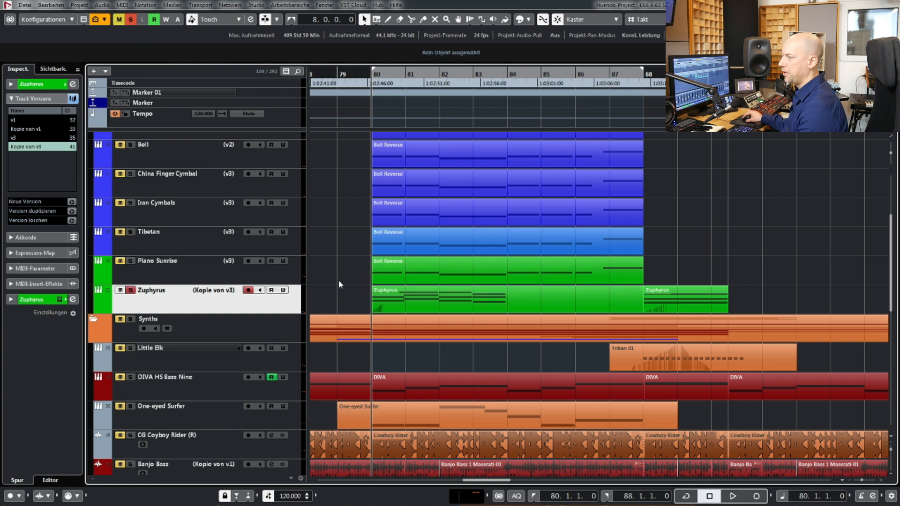
key("space")
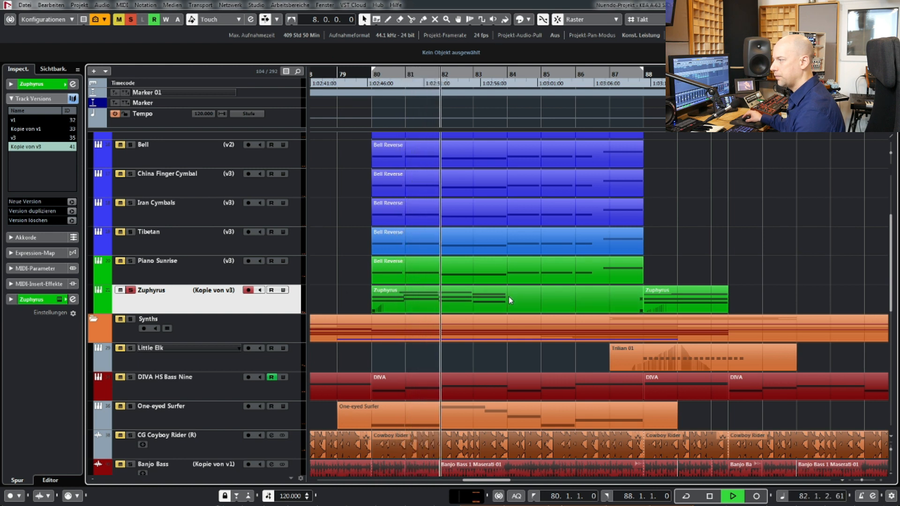
key("space")
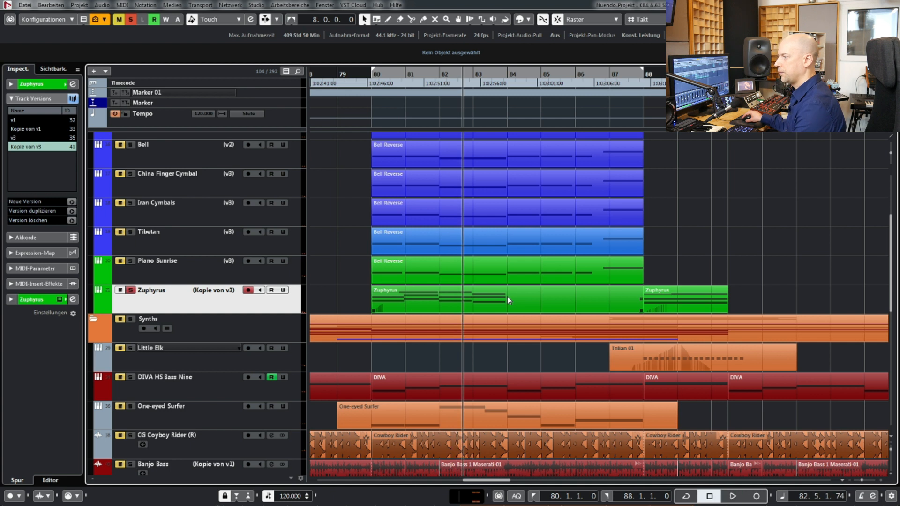
Split the Zuphyrus part at bar 84 and delete its empty second half.
key("3")
left_click(508, 297)
key("1")
left_click(522, 294)
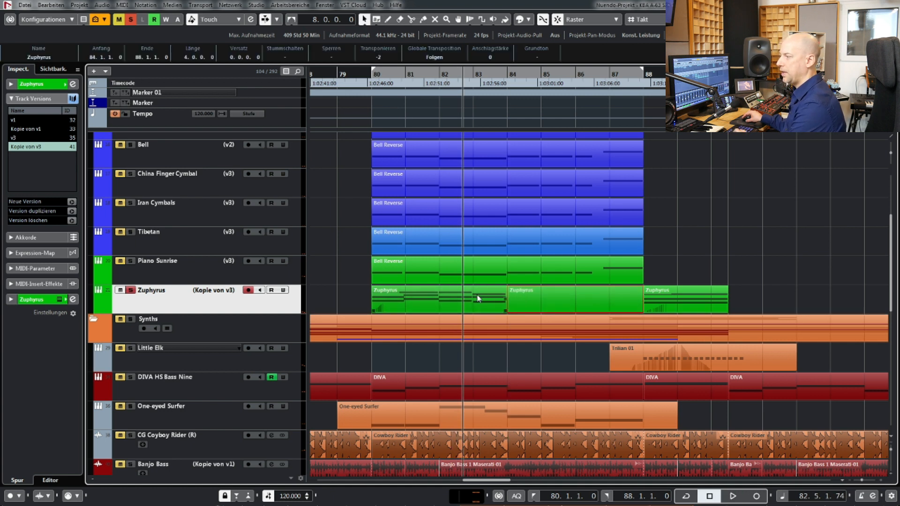
key("Delete")
Render the Zuphyrus part at bars 80 to 84 in place with channel settings, using the custom name Pad1.
left_click(440, 299)
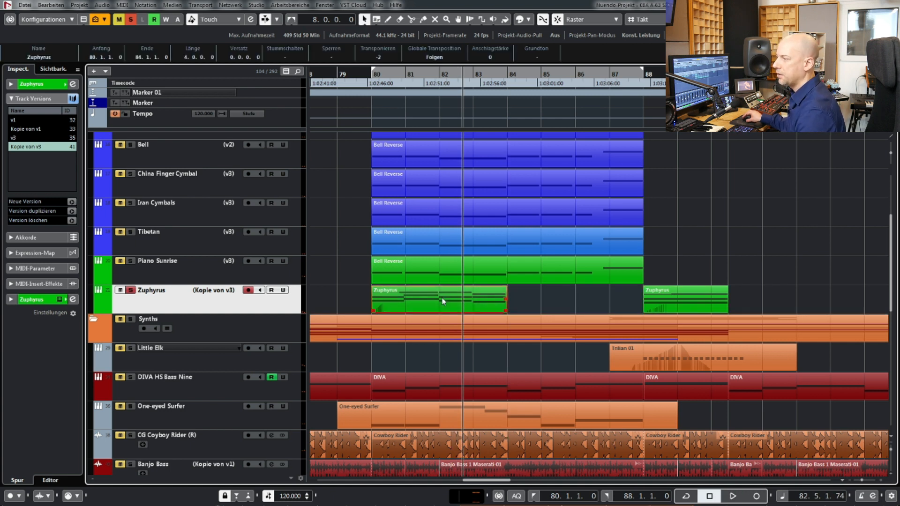
left_click(56, 6)
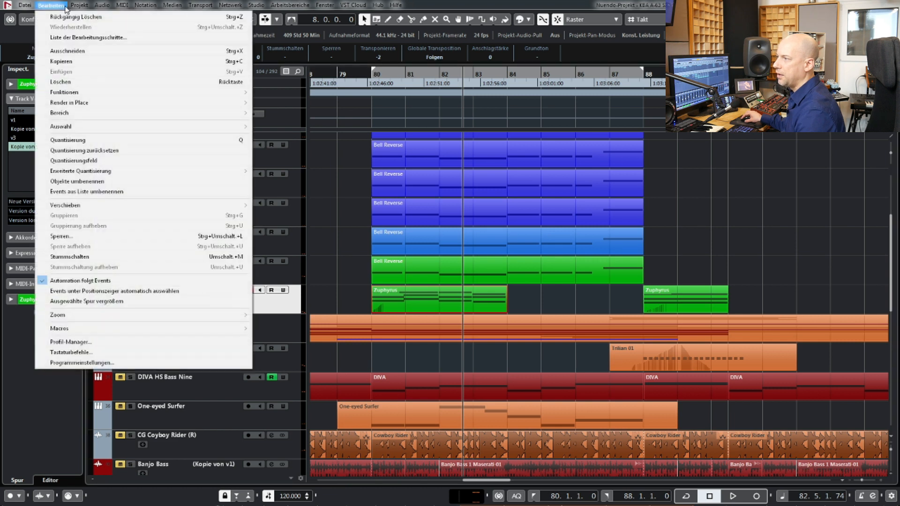
mouse_move(89, 103)
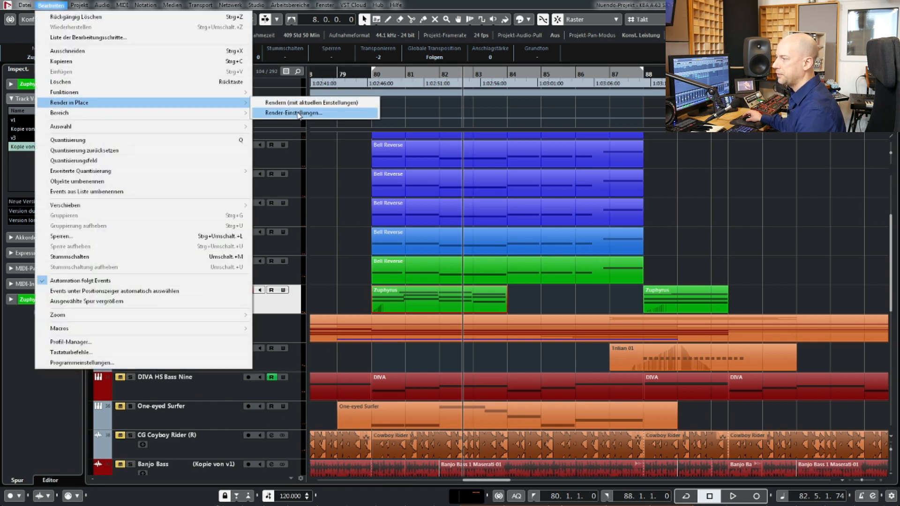
left_click(311, 116)
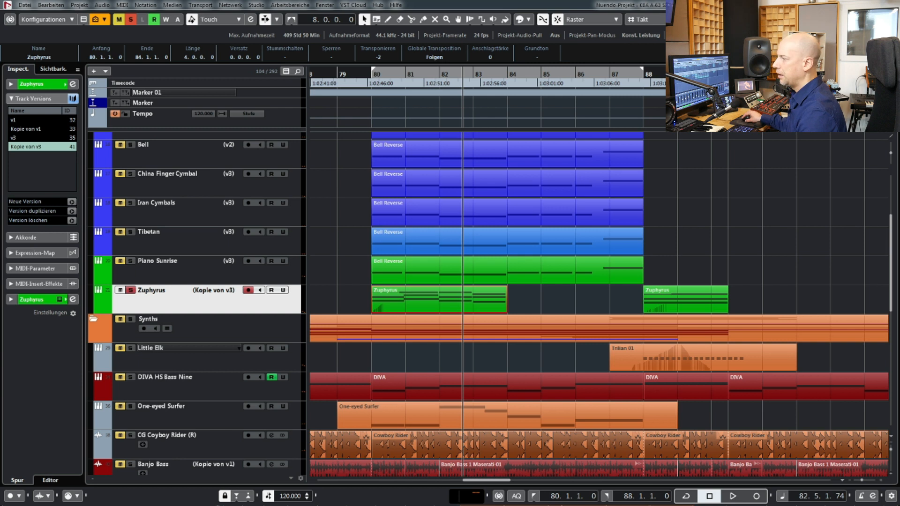
left_click_drag(393, 143, 340, 134)
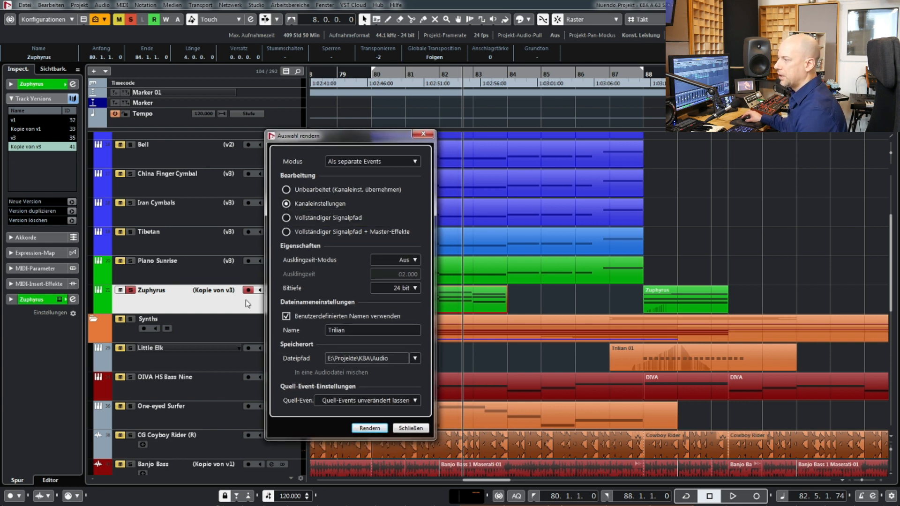
double_click(350, 330)
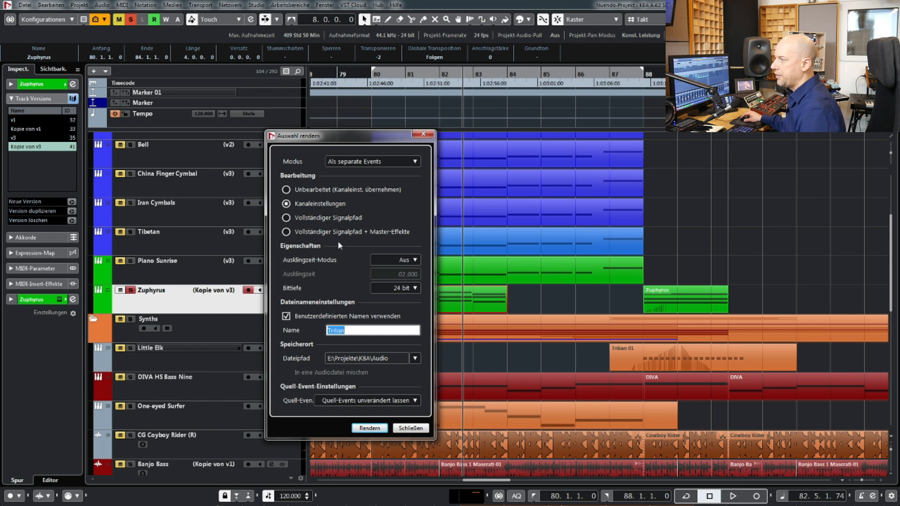
left_click_drag(321, 138, 244, 125)
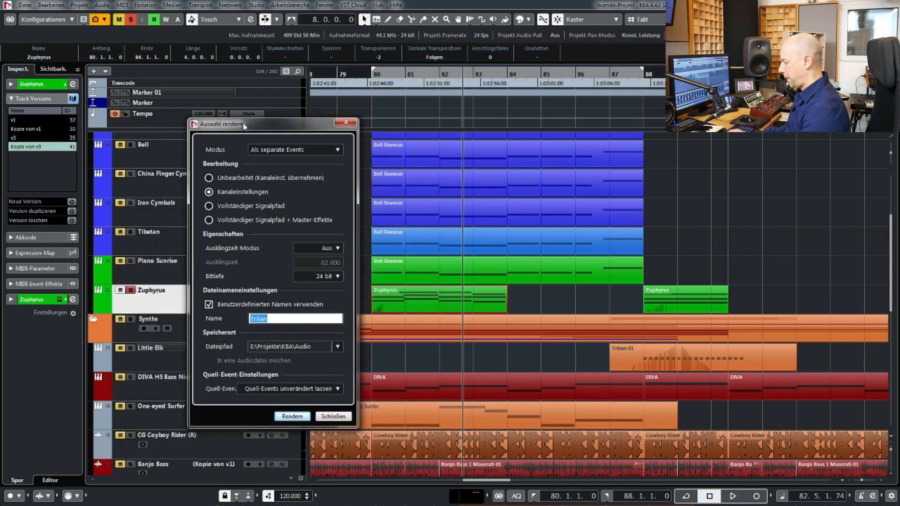
type("Pad1")
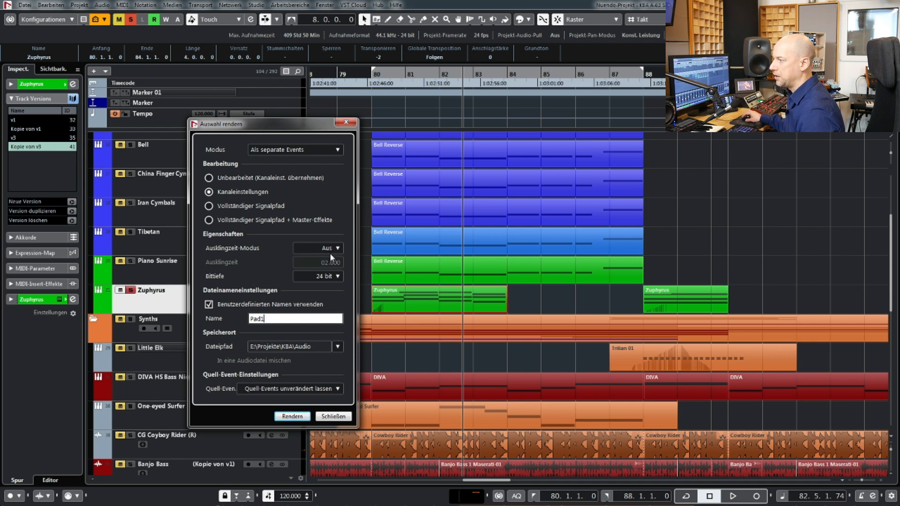
left_click(288, 418)
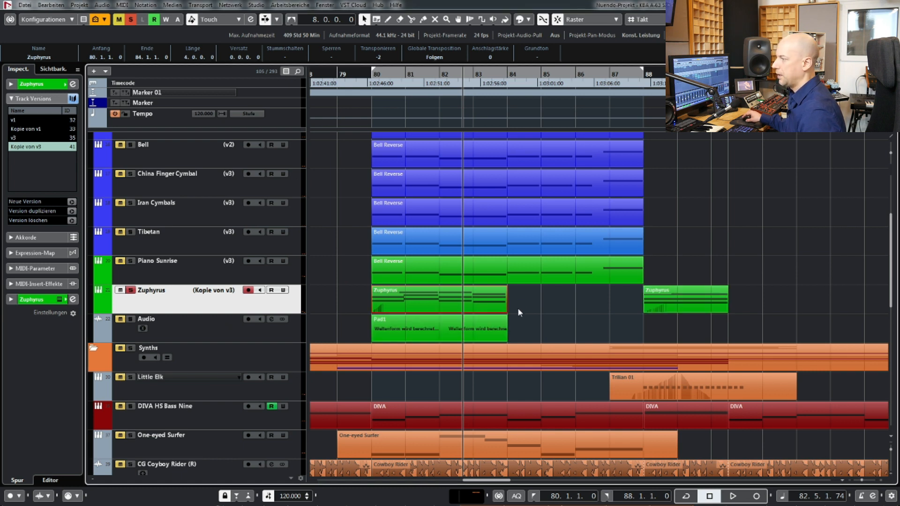
Raise the volume of the rendered Pad1 audio event to 14 dB.
left_click(555, 320)
left_click(470, 300)
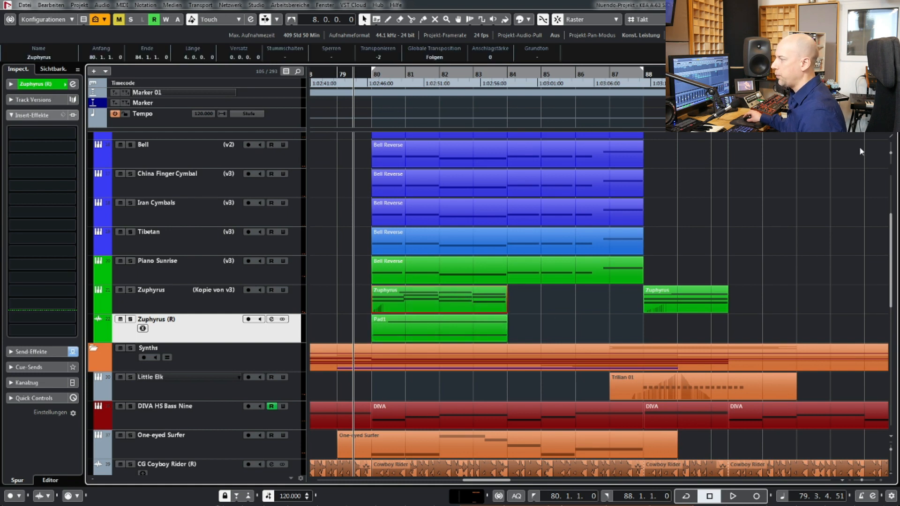
left_click(491, 317)
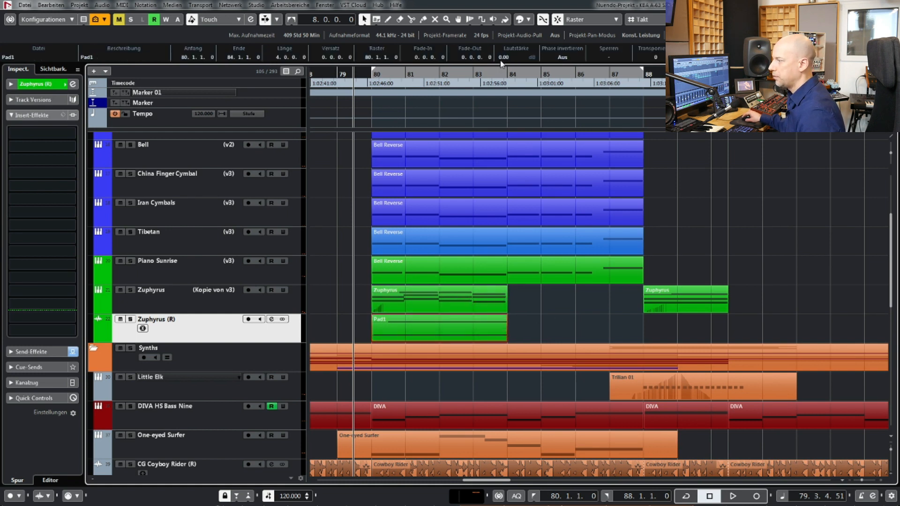
left_click_drag(507, 53, 509, 40)
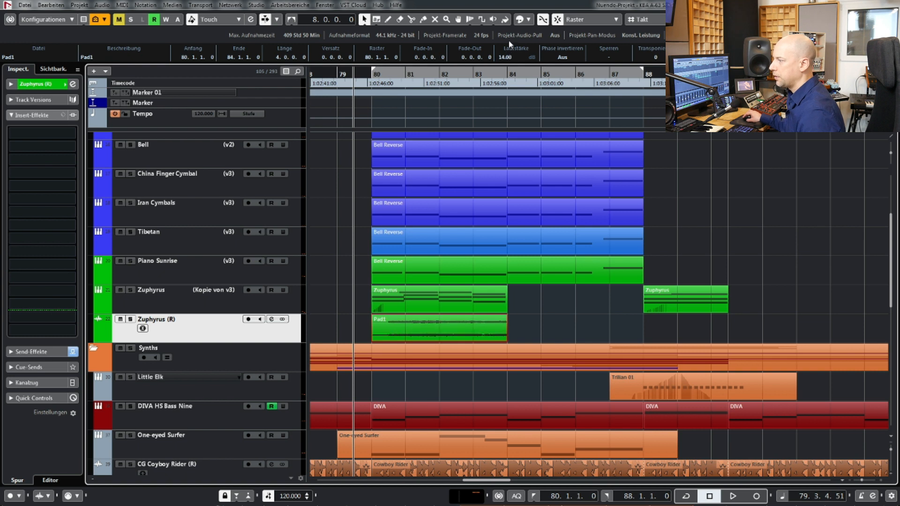
Apply the double tempo logical preset once more to the shortened Zuphyrus part at bar 80.
left_click(429, 301)
right_click(429, 301)
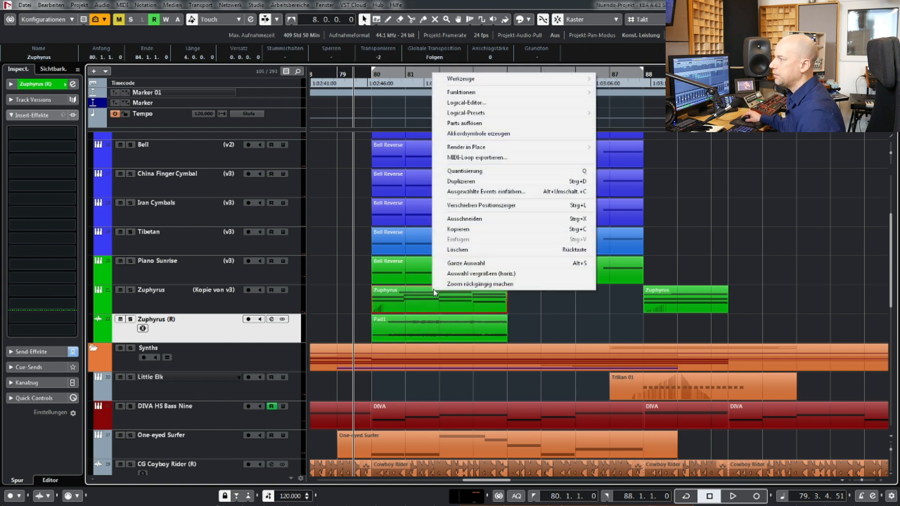
mouse_move(539, 113)
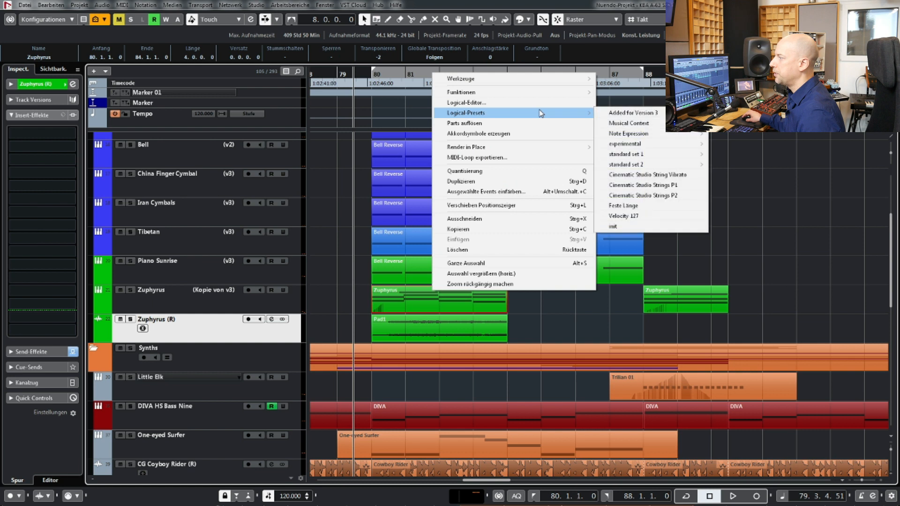
mouse_move(651, 154)
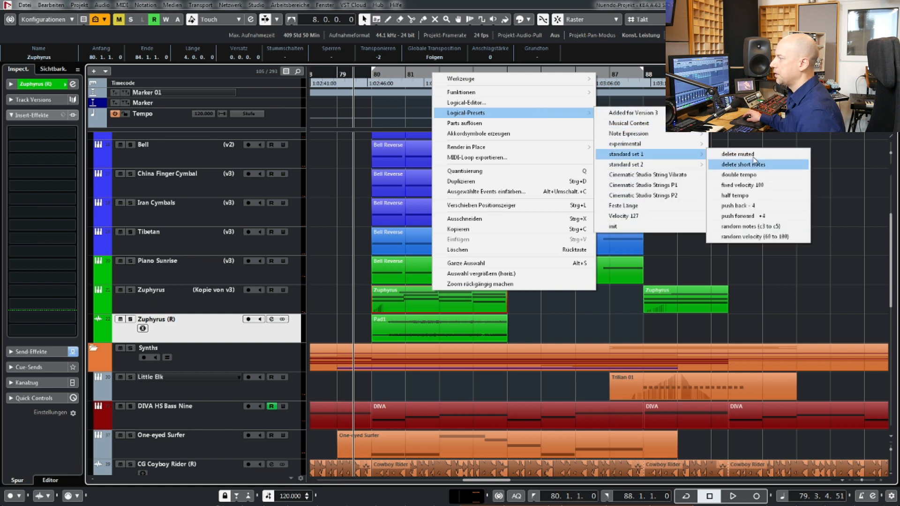
left_click(753, 179)
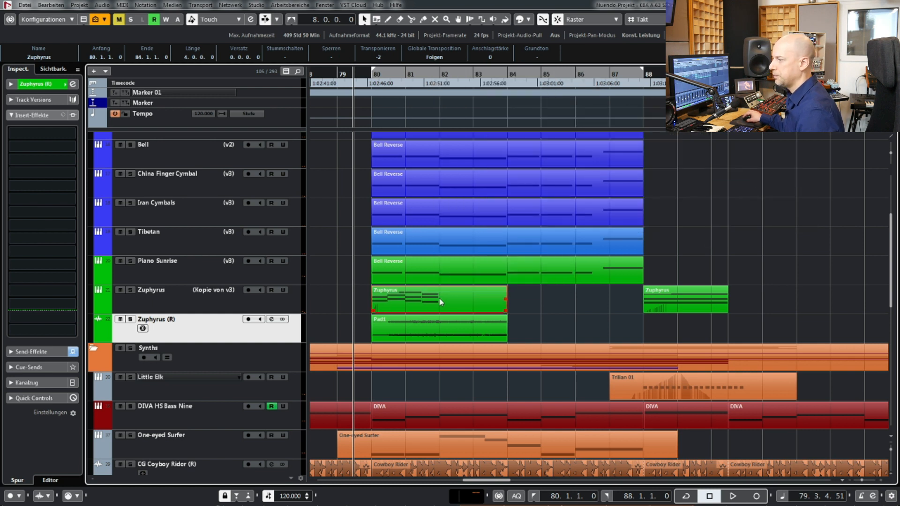
Solo the Zuphyrus MIDI track and play its compressed part from just before bar 80 up to bar 82.
left_click(133, 295)
left_click(131, 289)
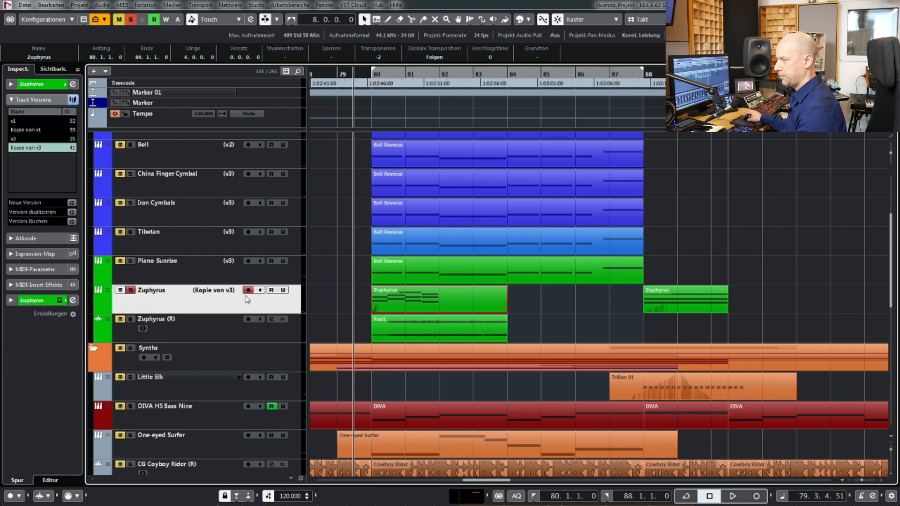
key("space")
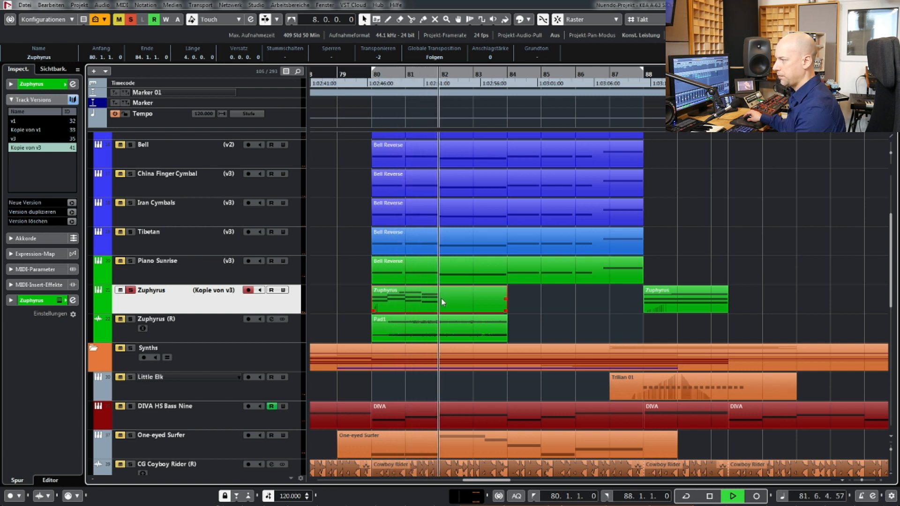
key("space")
key("3")
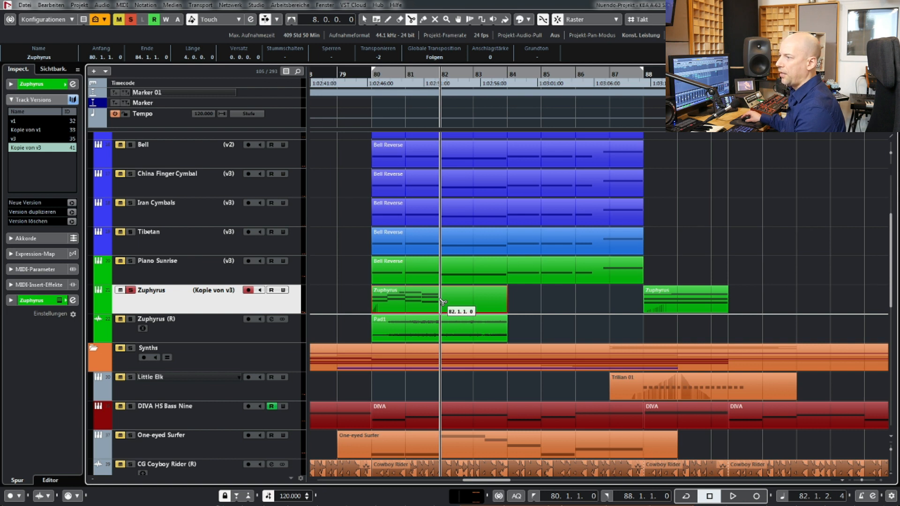
key("1")
Show the Zuphyrus track's audio insert effects and open its Omnisphere instrument at the patch view.
left_click(27, 300)
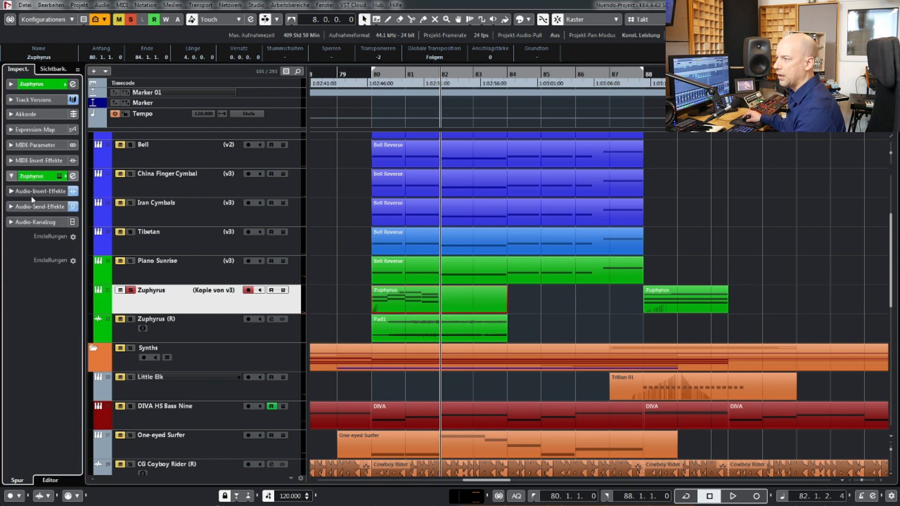
left_click(44, 191)
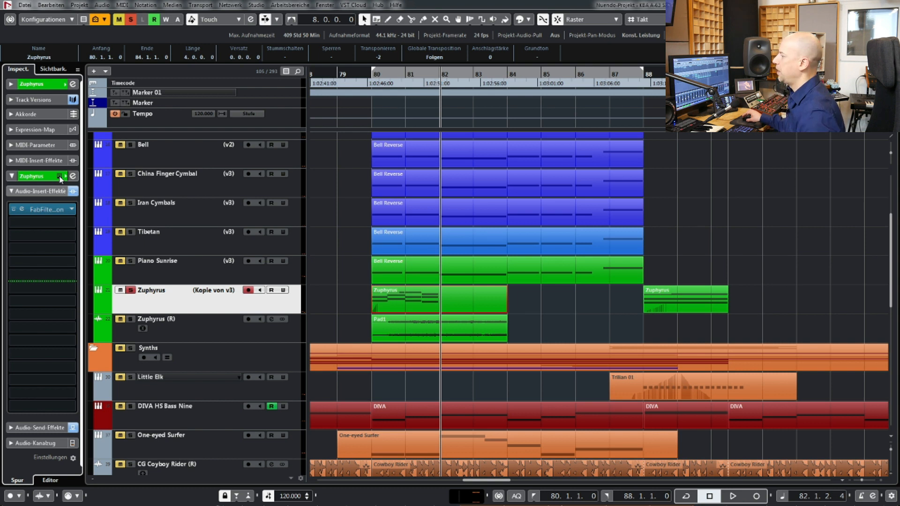
key("shift+e")
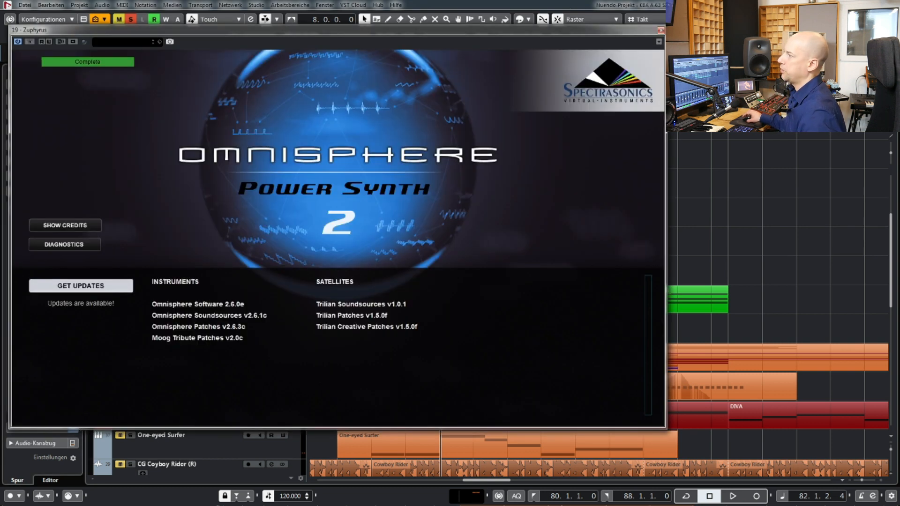
left_click_drag(224, 32, 447, 75)
left_click(410, 199)
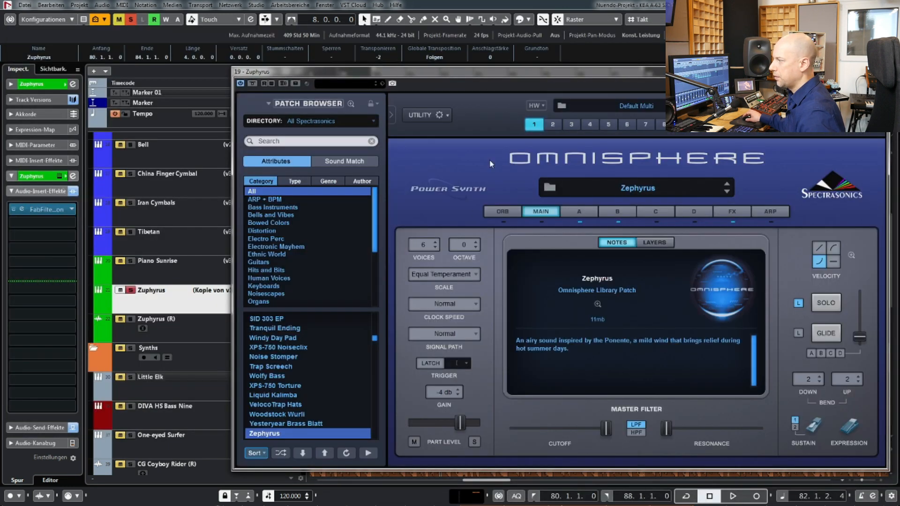
Shorten the amp envelope attack in the Zephyrus patch and bring up its layer B.
left_click_drag(532, 85, 379, 44)
left_click(445, 199)
left_click_drag(554, 348, 556, 361)
left_click(446, 176)
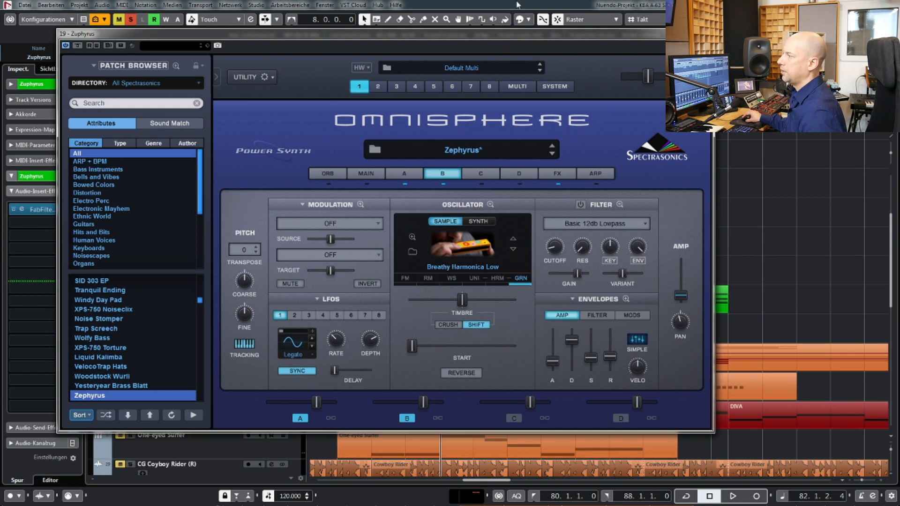
Play the Zuphyrus part with the edited patch, inspect the filter envelopes of layers B and A, and close the instrument.
key("space")
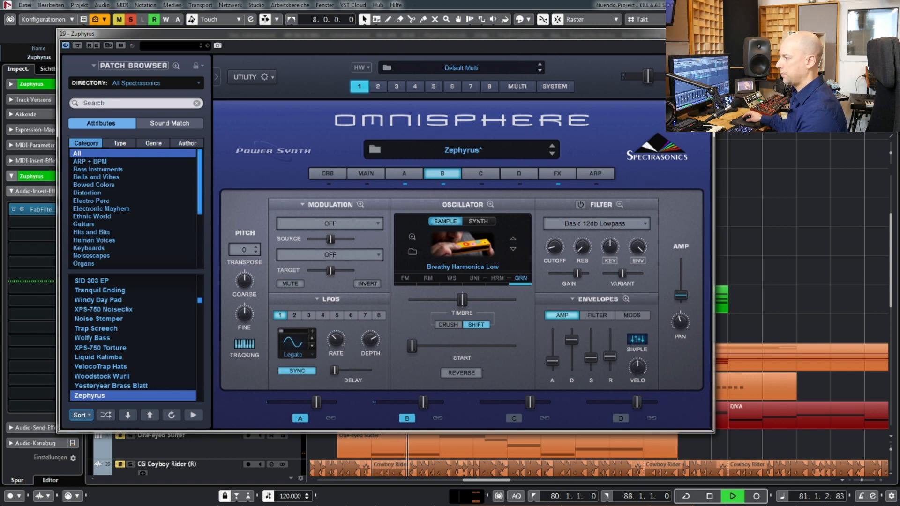
key("space")
left_click(600, 317)
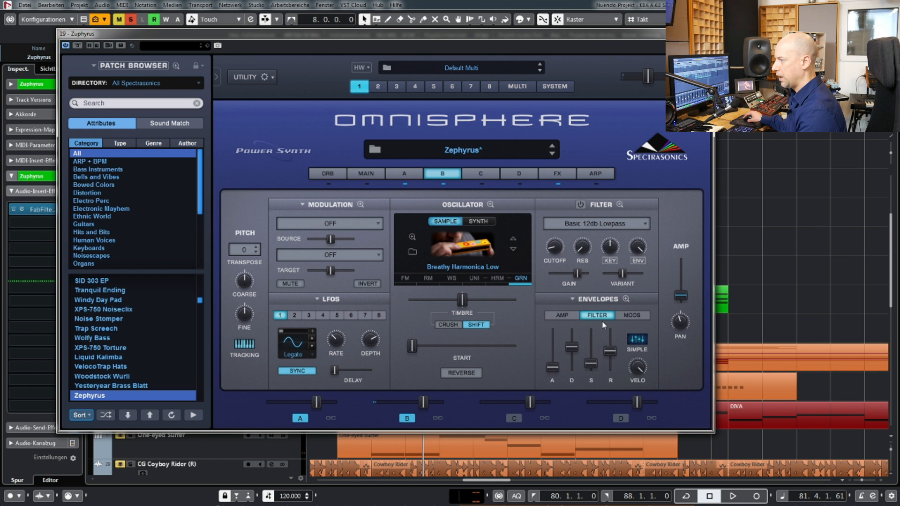
left_click(393, 175)
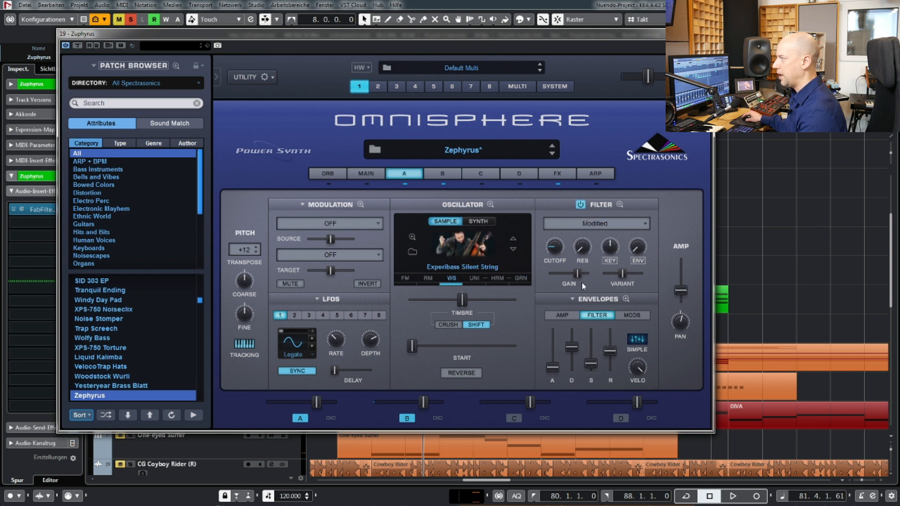
left_click(705, 33)
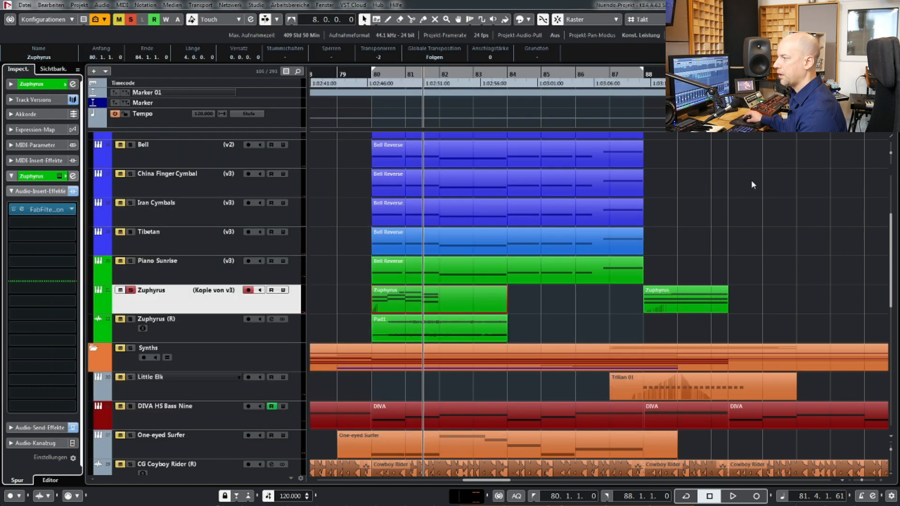
Split the Zuphyrus MIDI part at bar 82 and delete the section after the split.
left_click(322, 280)
left_click(442, 296, "alt")
left_click(480, 299)
key("Delete")
Render the two-bar Zuphyrus part at bar 80 in place to audio with the current render settings.
left_click(406, 300)
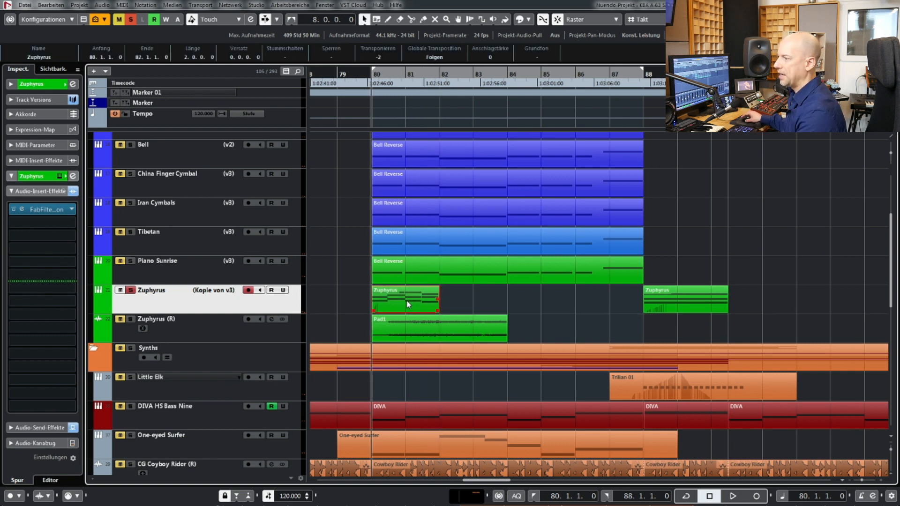
left_click(56, 5)
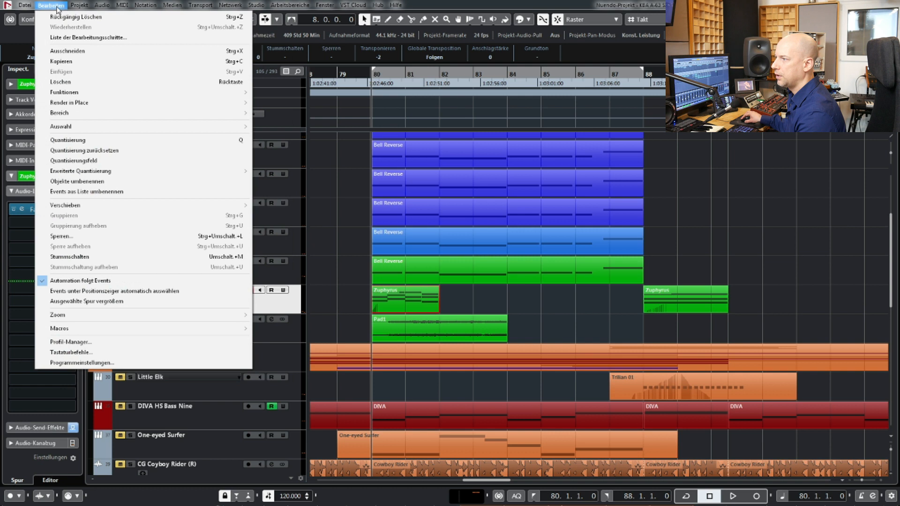
mouse_move(79, 104)
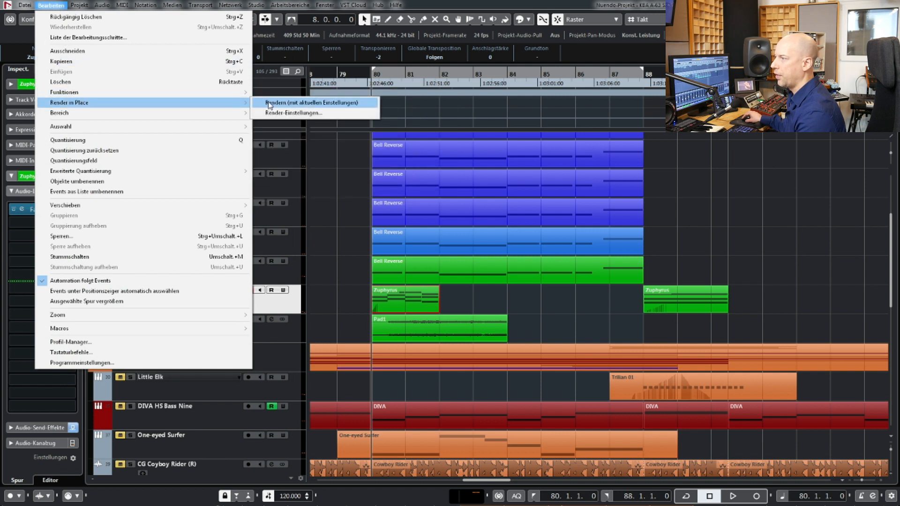
left_click(294, 103)
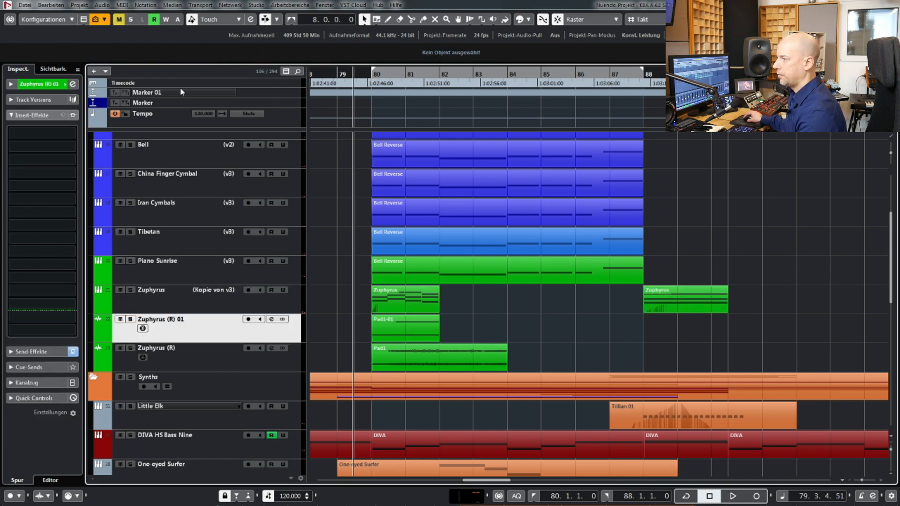
Set the volume of the newly rendered Pad1-01 audio event to 13 dB.
left_click(399, 333)
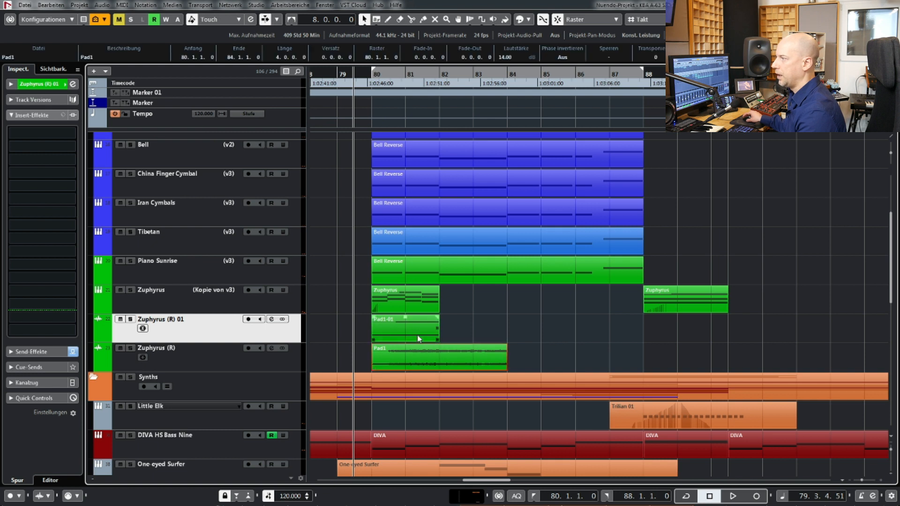
left_click(506, 57)
type("13")
key("Return")
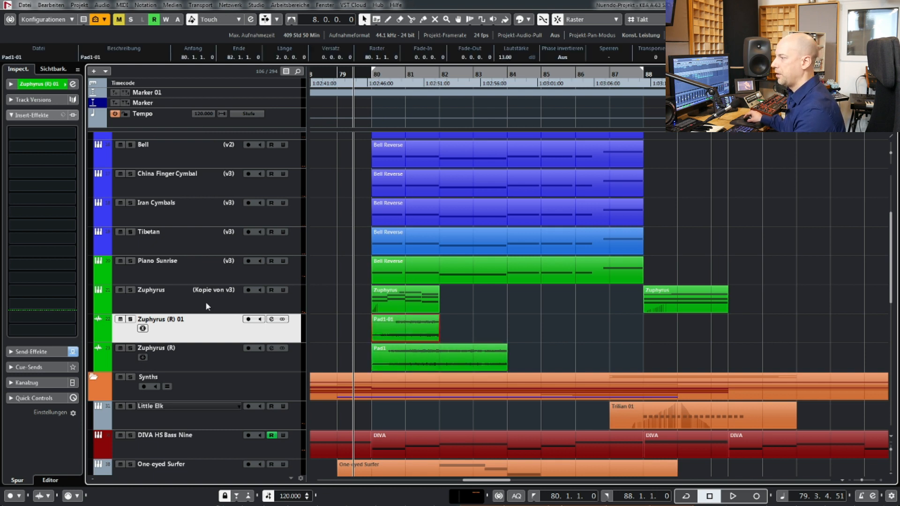
Switch the Zuphyrus MIDI track to its track version v3.
left_click(206, 302)
left_click(433, 310)
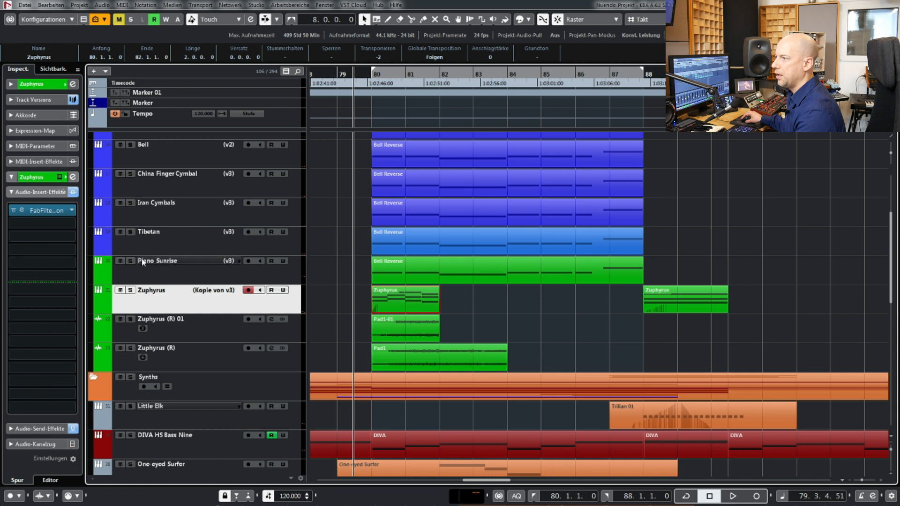
left_click(33, 99)
left_click(30, 139)
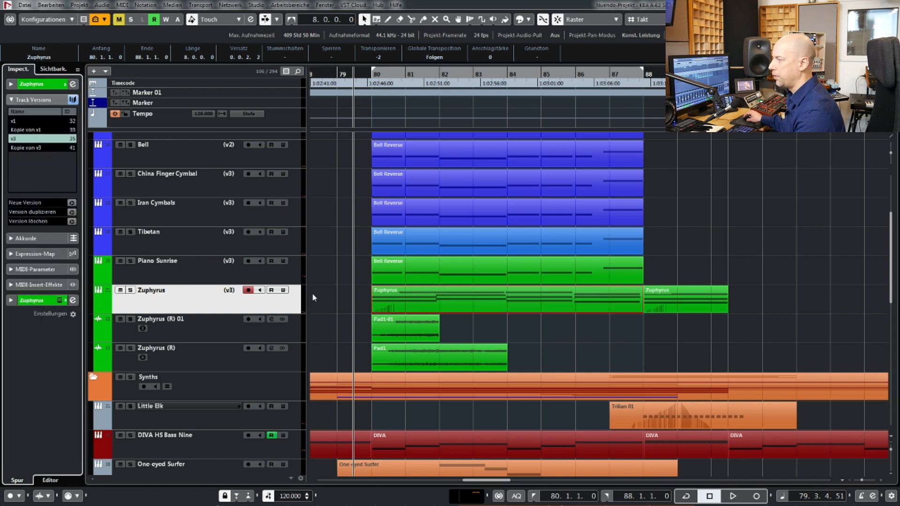
Solo the Zuphyrus (R) 01 track and move the Zuphyrus (R) track directly above it.
left_click(472, 331)
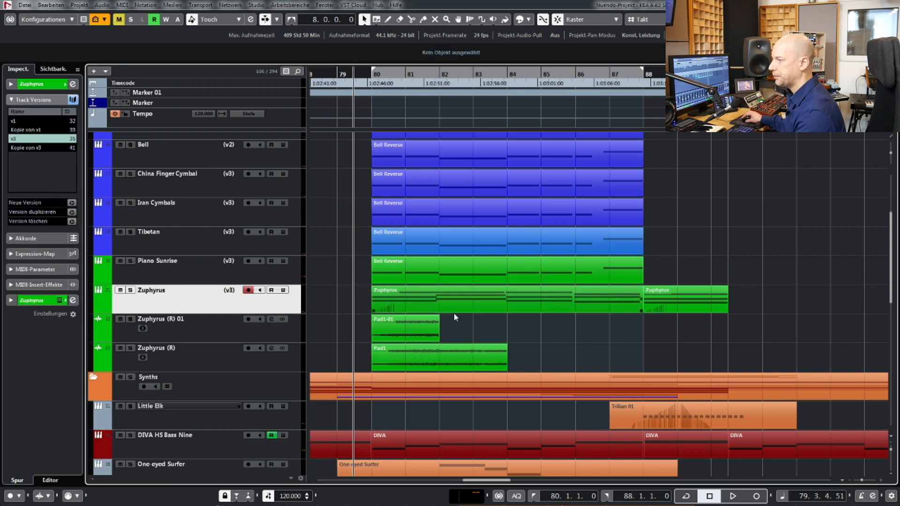
left_click(130, 320)
left_click_drag(196, 361, 208, 335)
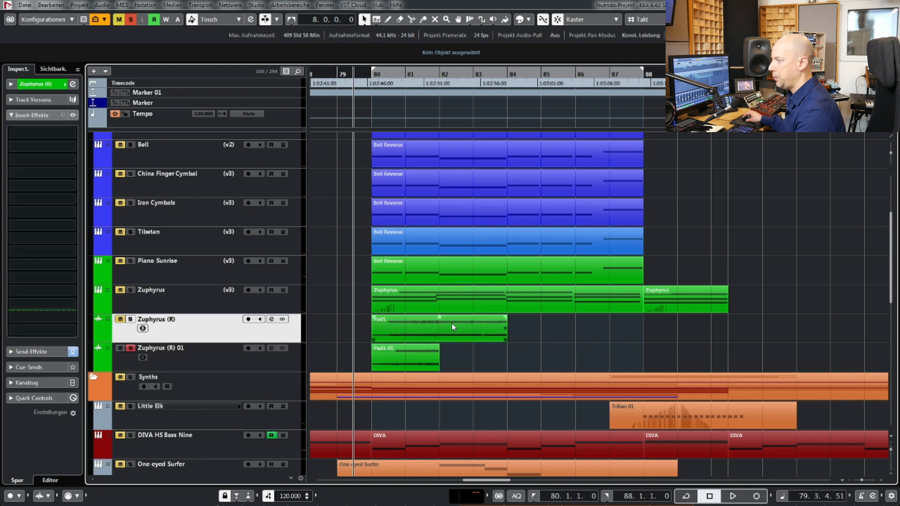
Set the time-stretch algorithm of the Pad1 and Pad1-01 audio events to élastique Pro - Tape.
double_click(446, 330)
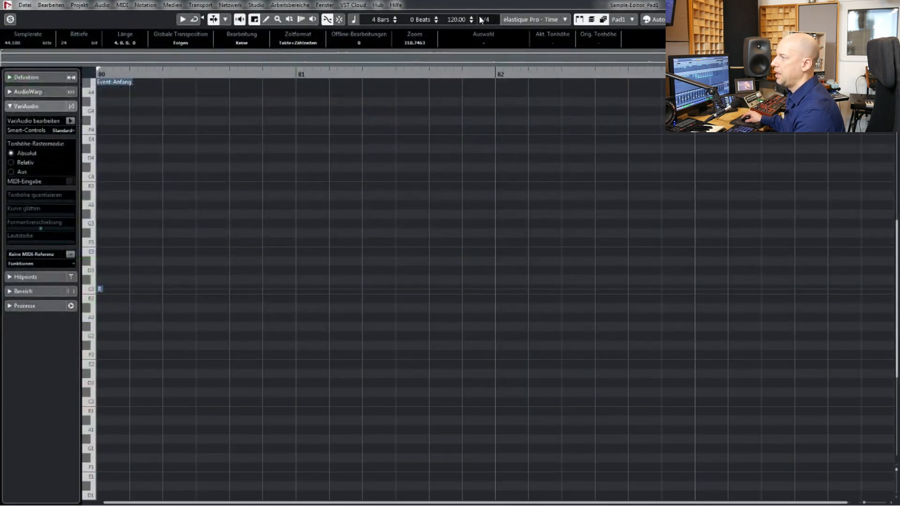
left_click(556, 20)
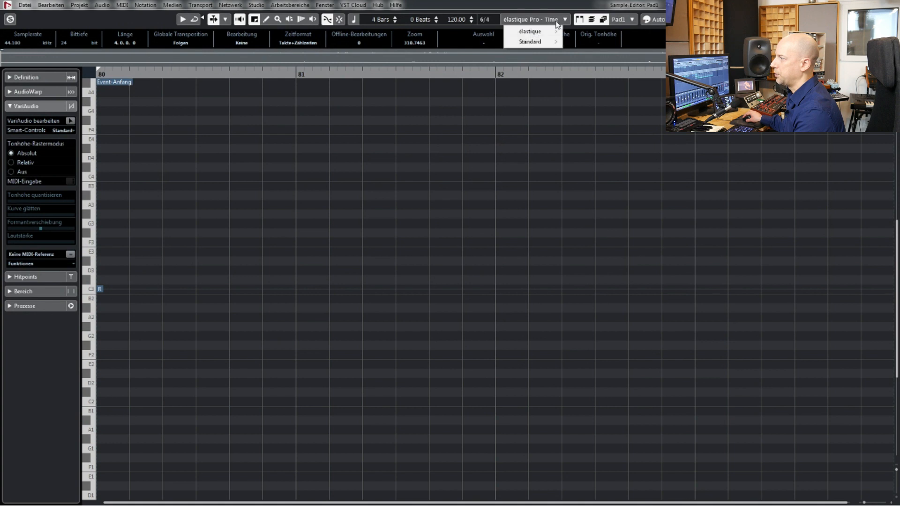
mouse_move(549, 33)
left_click(602, 53)
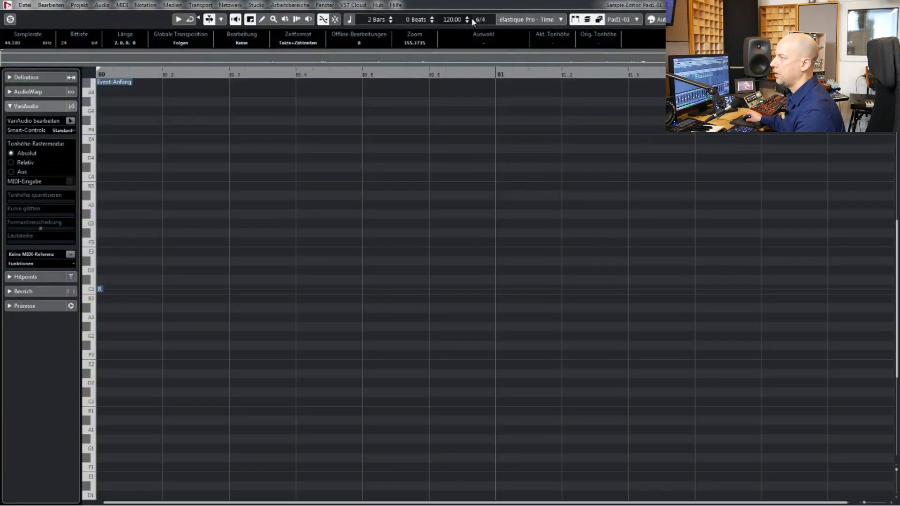
left_click(557, 18)
mouse_move(544, 32)
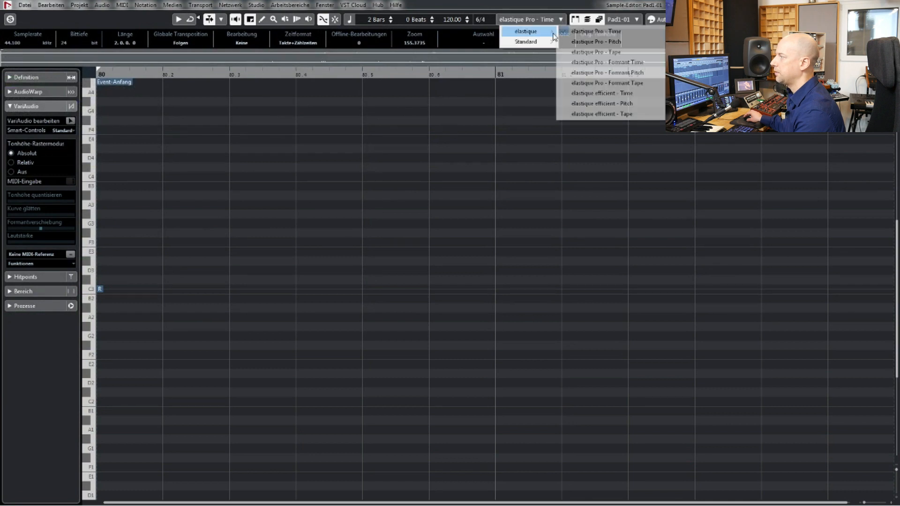
left_click(598, 52)
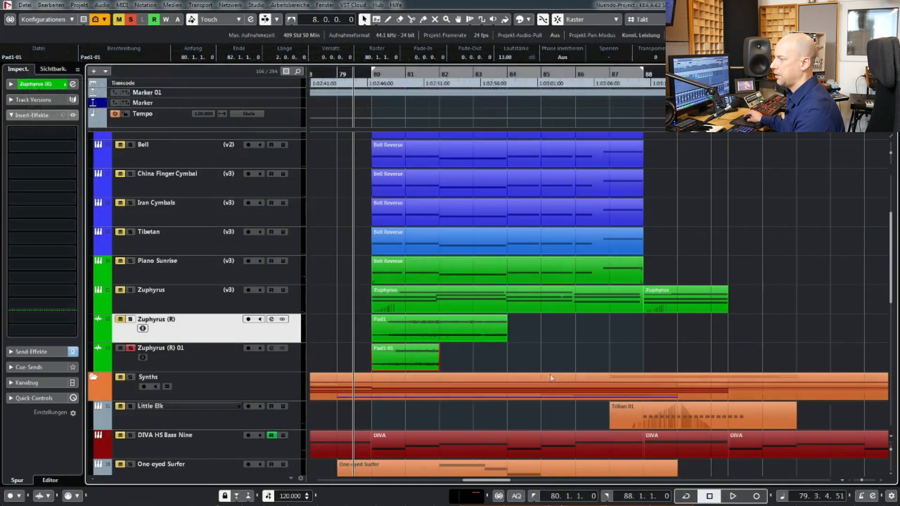
left_click(543, 355)
Solo only the Zuphyrus (R) track and play its Pad1 event from bar 80 into bar 81.
left_click(131, 319, "ctrl")
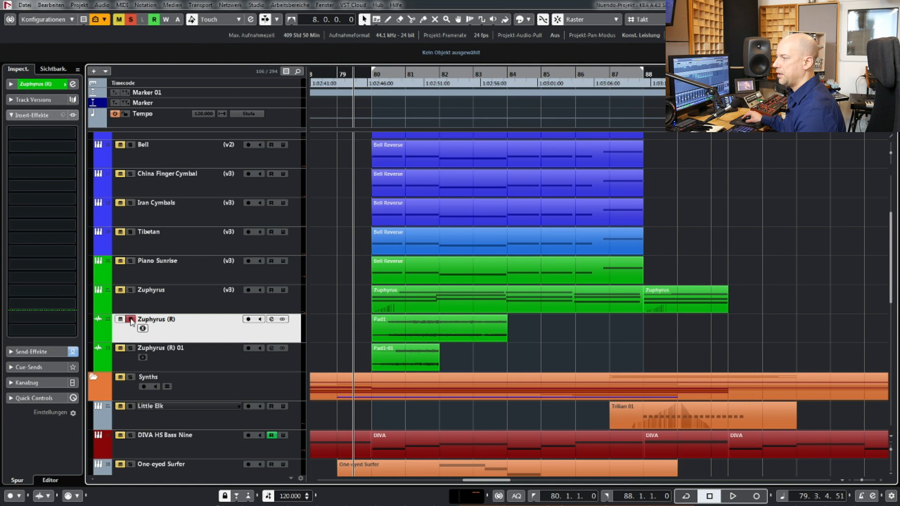
key("KP_1")
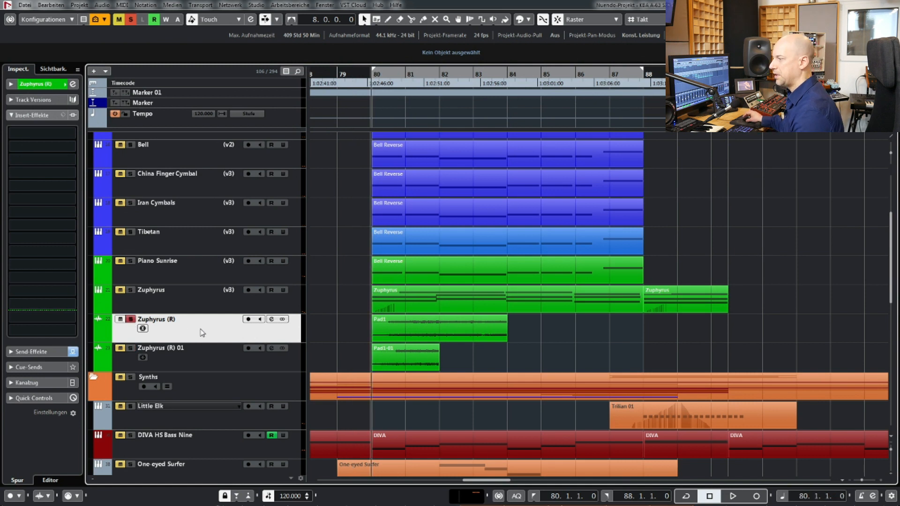
key("space")
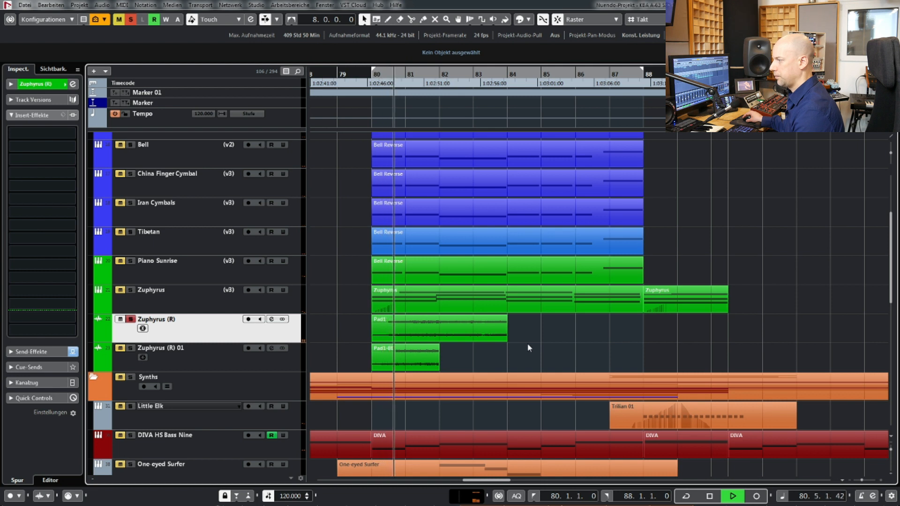
key("space")
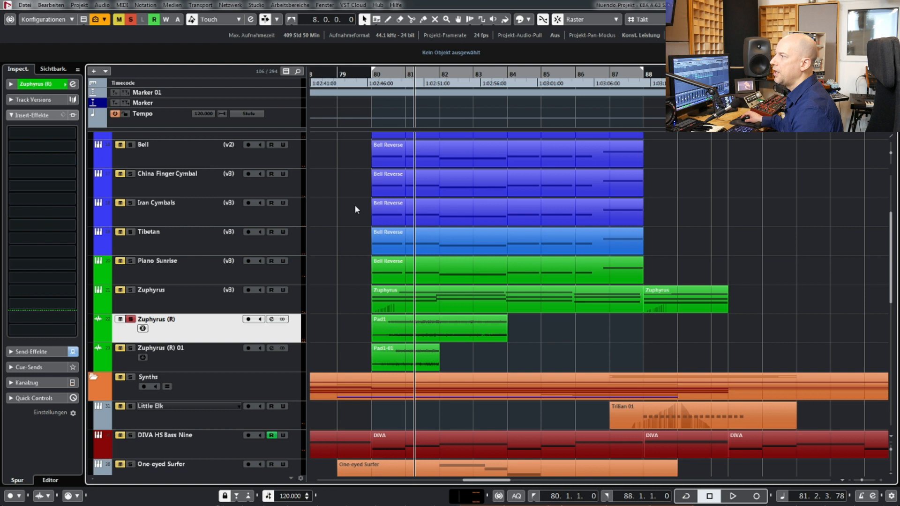
Set the object selection tool to sizing with time stretch and stretch the Pad1 event to end at bar 88.
left_click(365, 19)
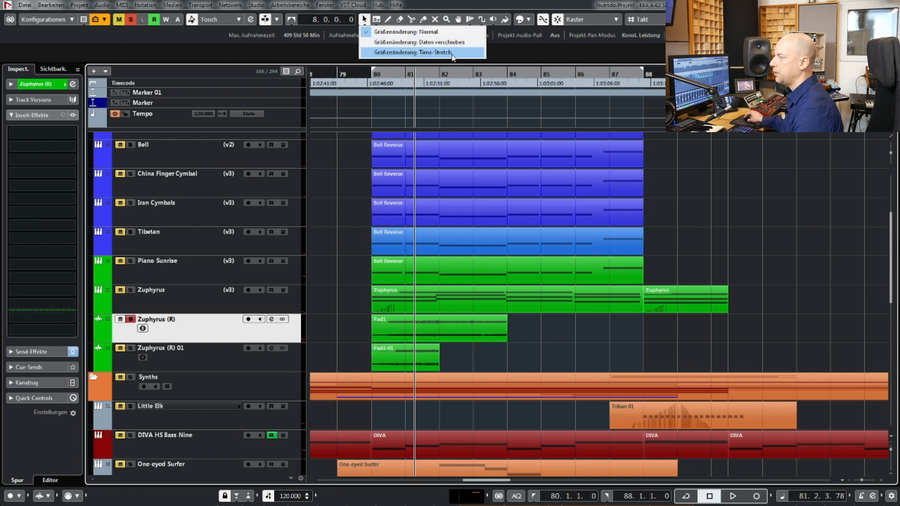
left_click(570, 344)
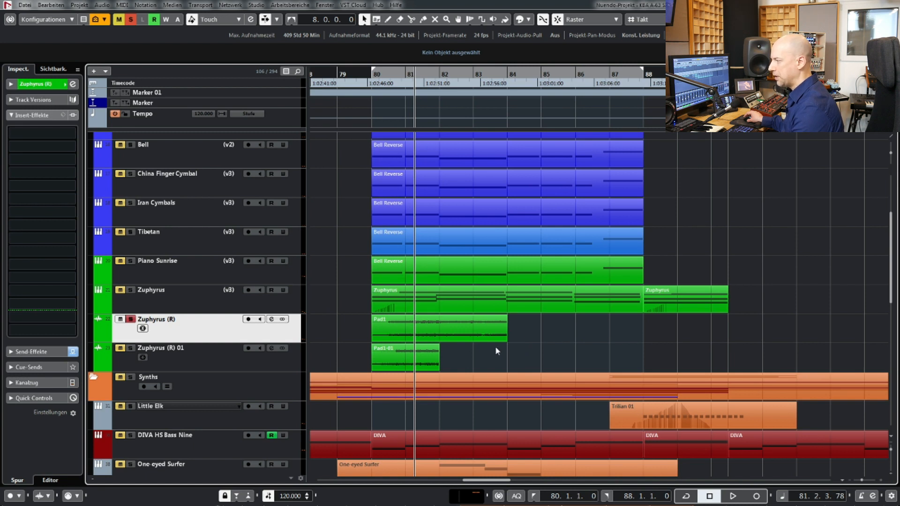
key("1")
key("1")
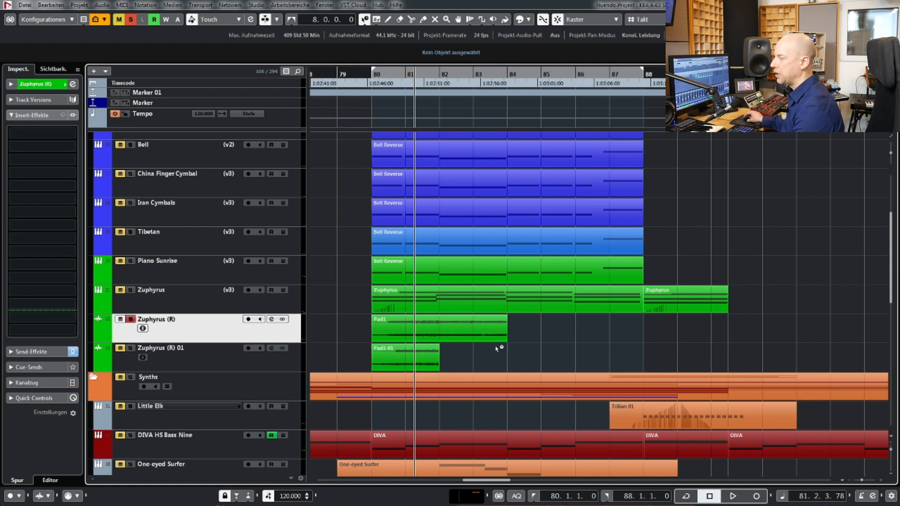
key("1")
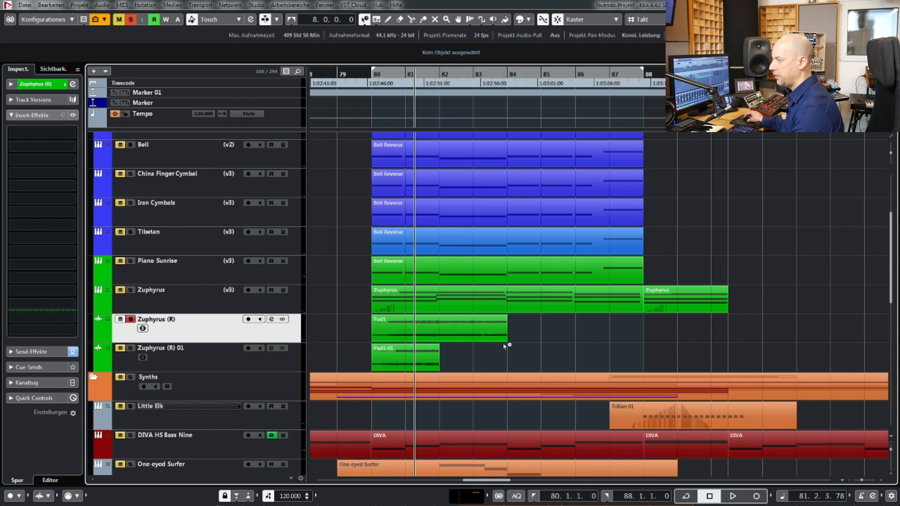
left_click_drag(507, 343, 641, 334)
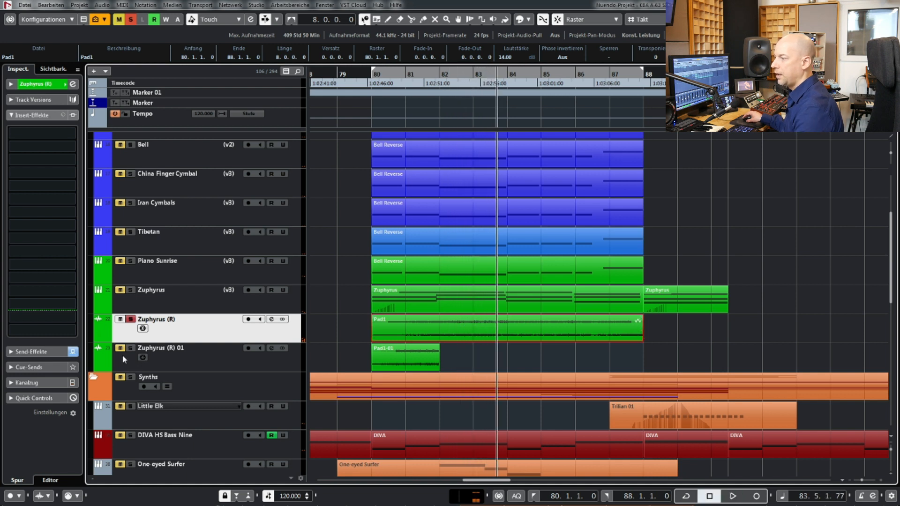
Solo the Zuphyrus (R) 01 track, time-stretch its Pad1-01 event to end at bar 88, and play it.
left_click(207, 353)
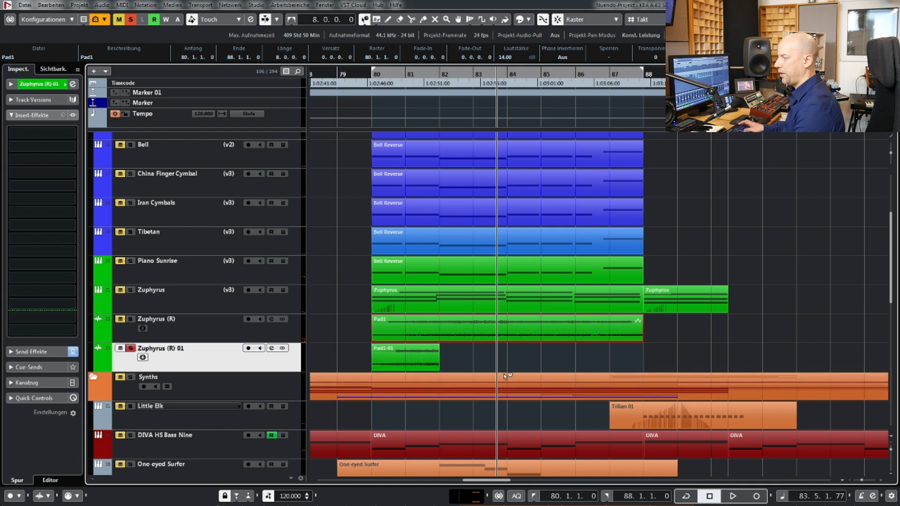
key("KP_1")
key("space")
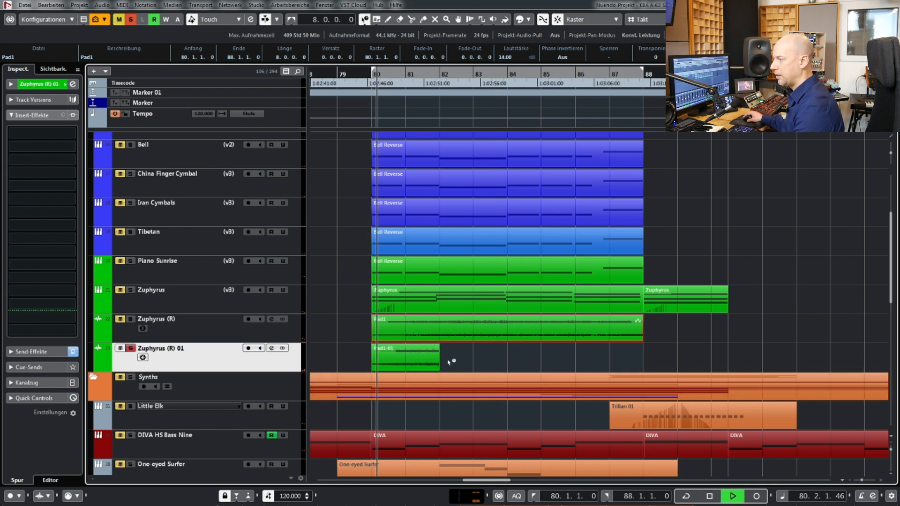
left_click_drag(439, 370, 639, 358)
key("space")
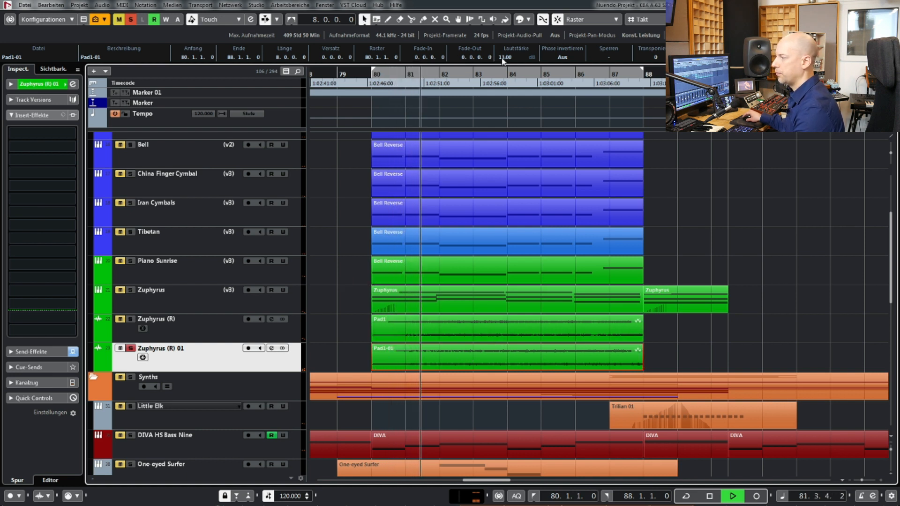
Raise the Pad1-01 event's volume to 15 dB and play it together with the soloed Zuphyrus and Zuphyrus (R) tracks.
scroll(504, 58, "up", 1)
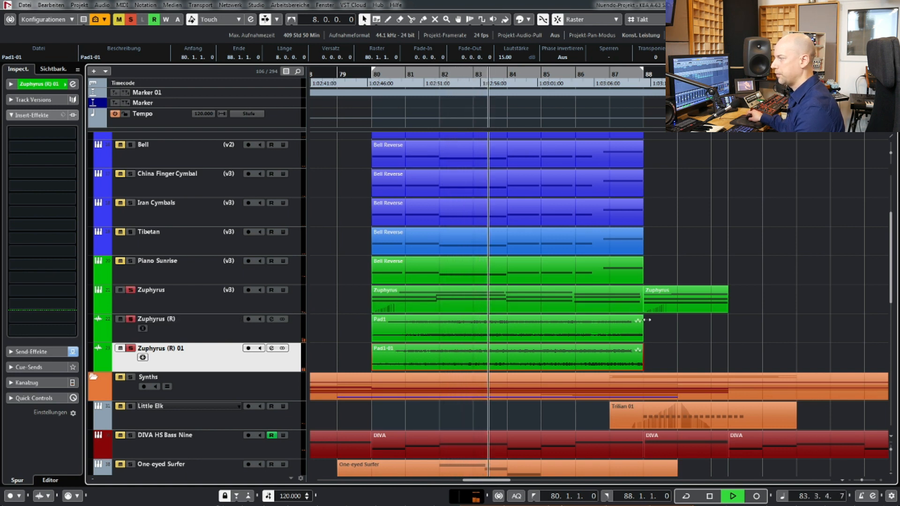
left_click(684, 334)
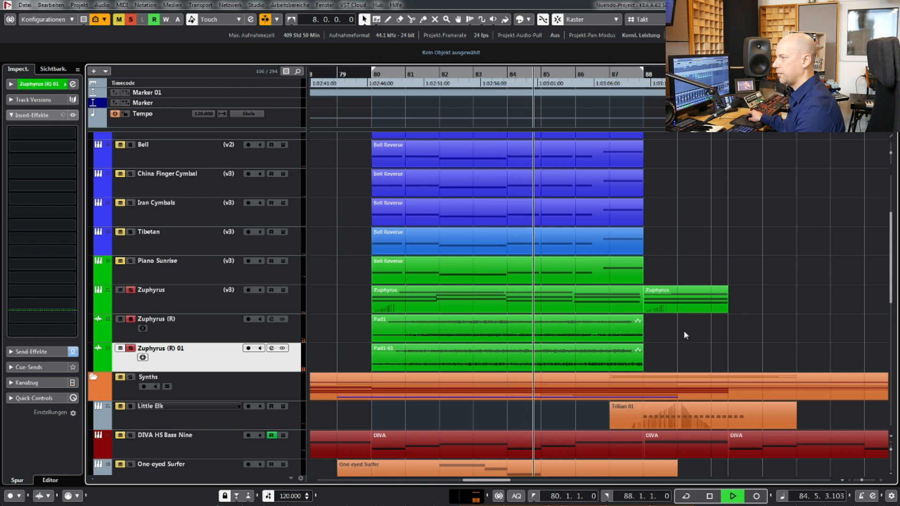
key("space")
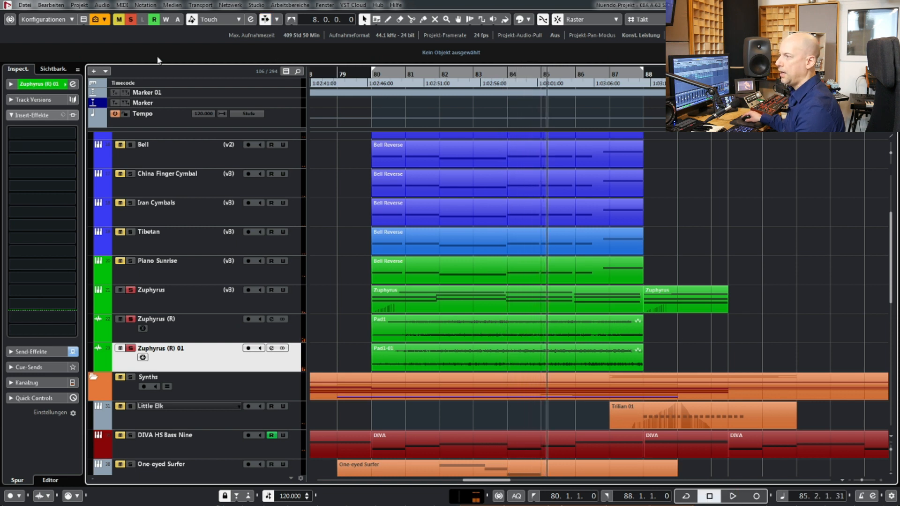
Deactivate solo on all tracks and play the full arrangement from bar 79 through bar 89, following the stretched Pad1 and Pad1-01 events.
left_click(132, 25)
left_click(339, 75)
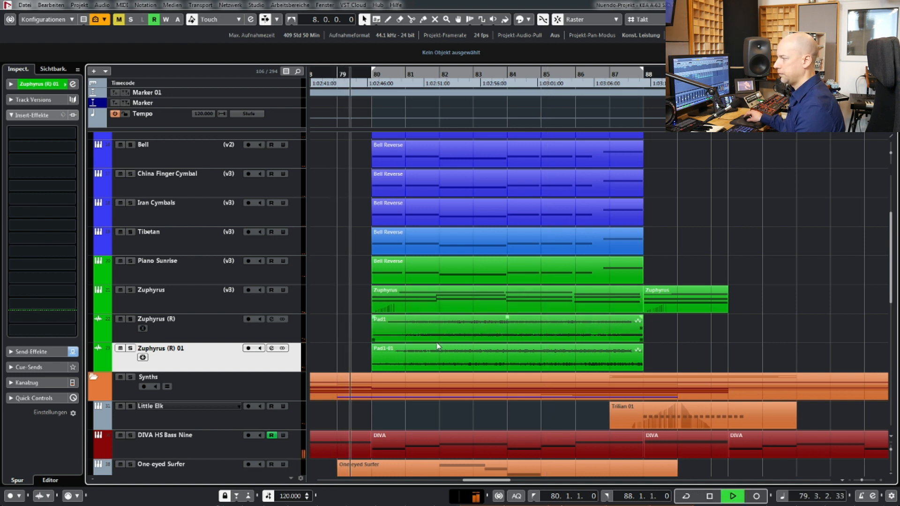
left_click_drag(354, 325, 389, 346)
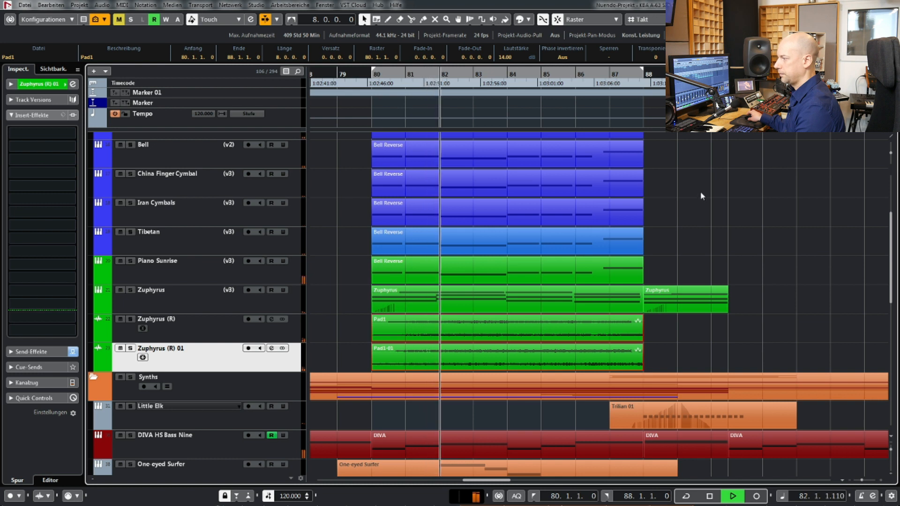
scroll(701, 193, "down", 3)
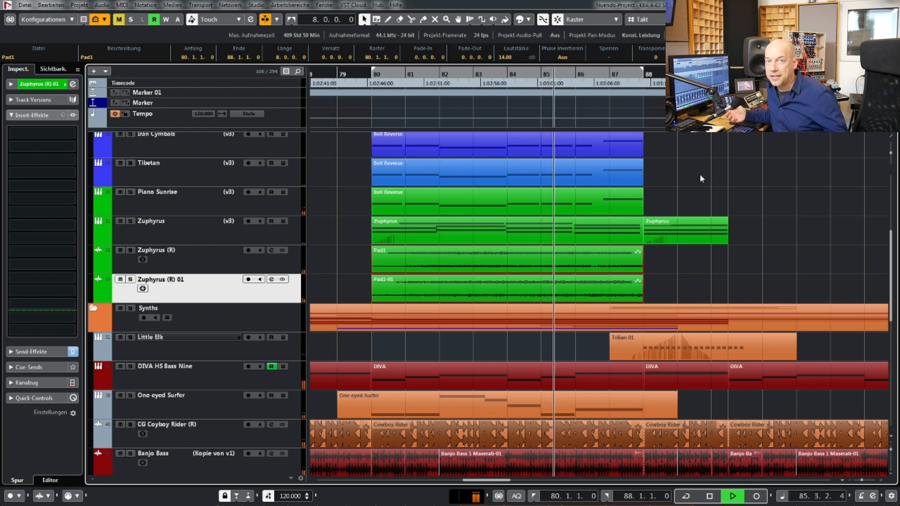
left_click(700, 175)
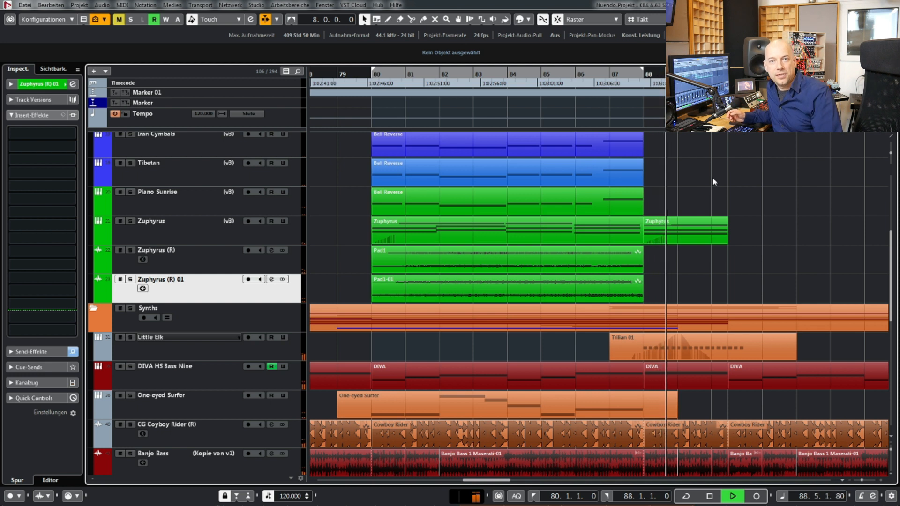
scroll(731, 205, "right", 3)
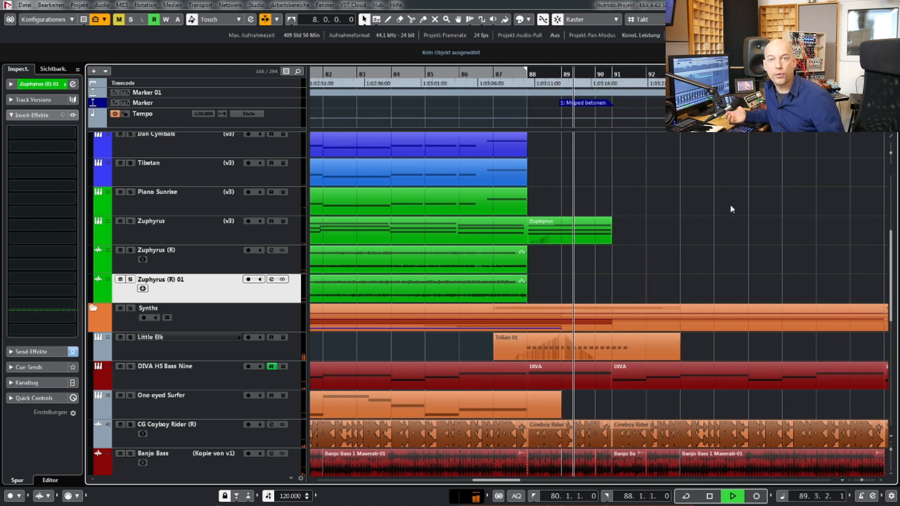
scroll(731, 208, "down", 5)
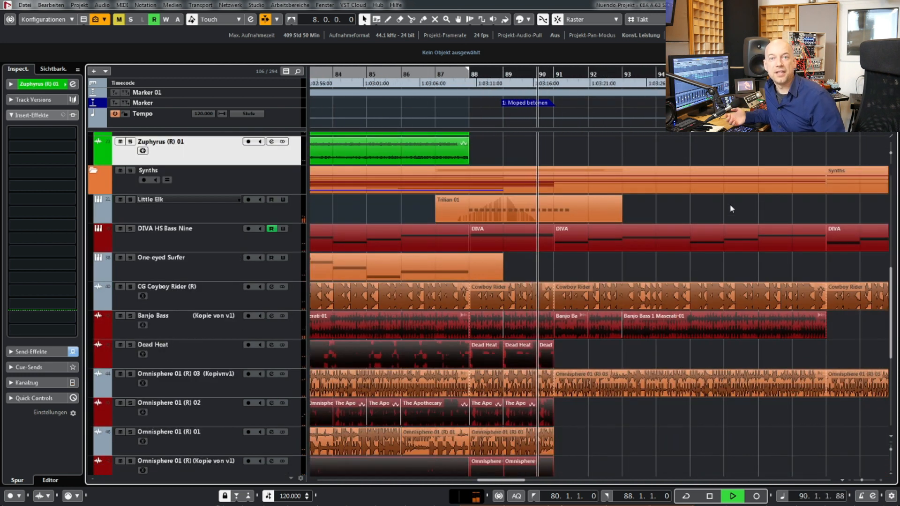